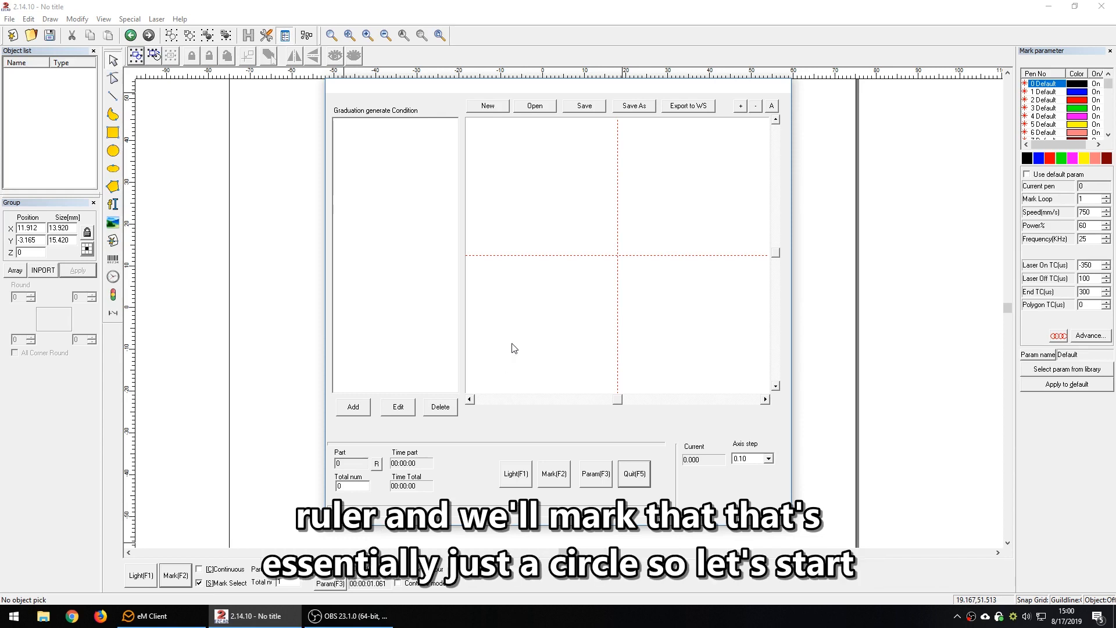
Add a line graduation condition with 3 graduations, start position 0 mm, increment 5 mm and line width 0.05
click(354, 407)
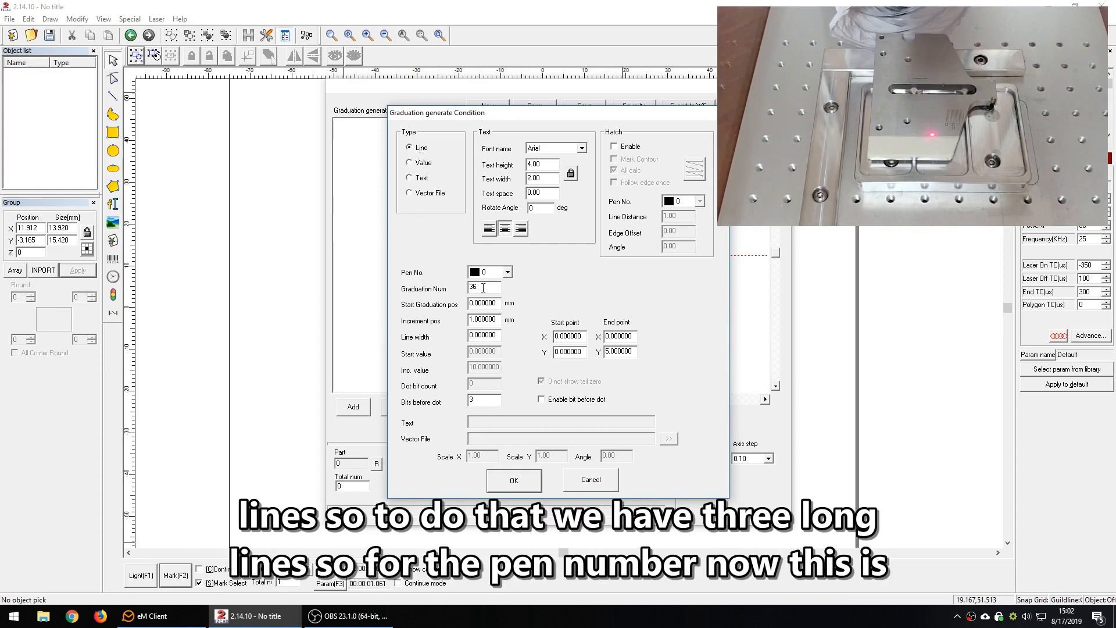
drag(477, 285, 446, 284)
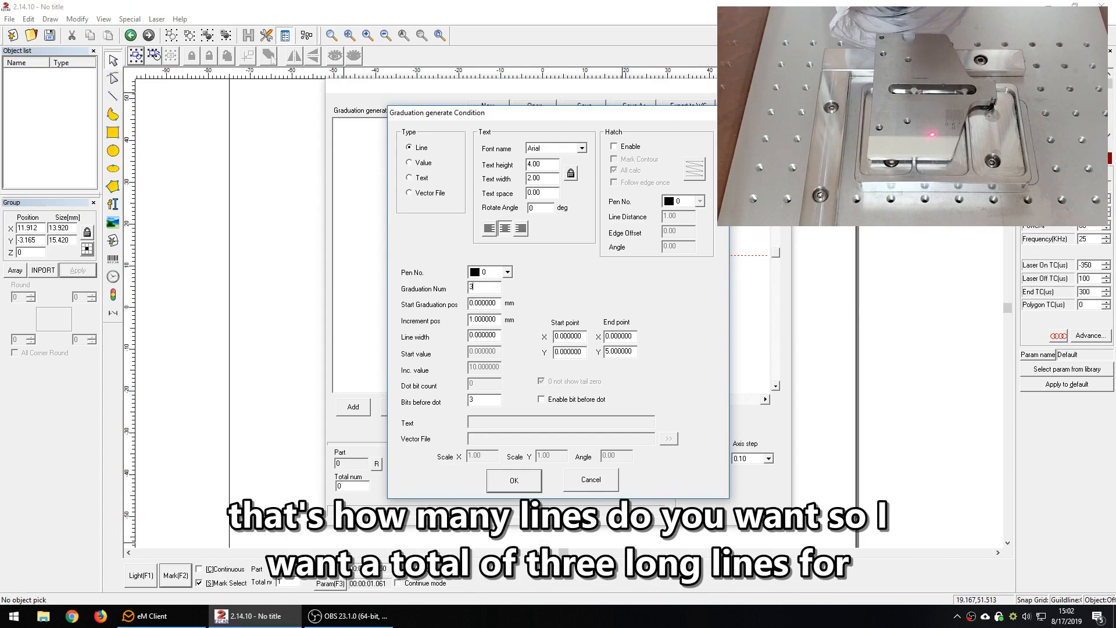
double_click(499, 305)
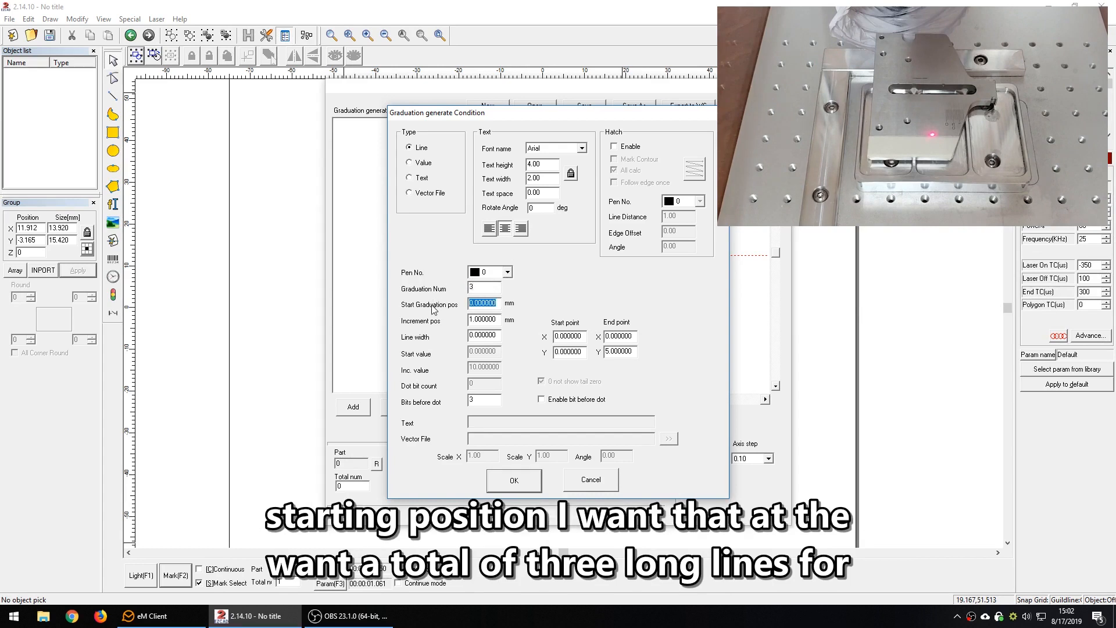
text(0)
double_click(497, 319)
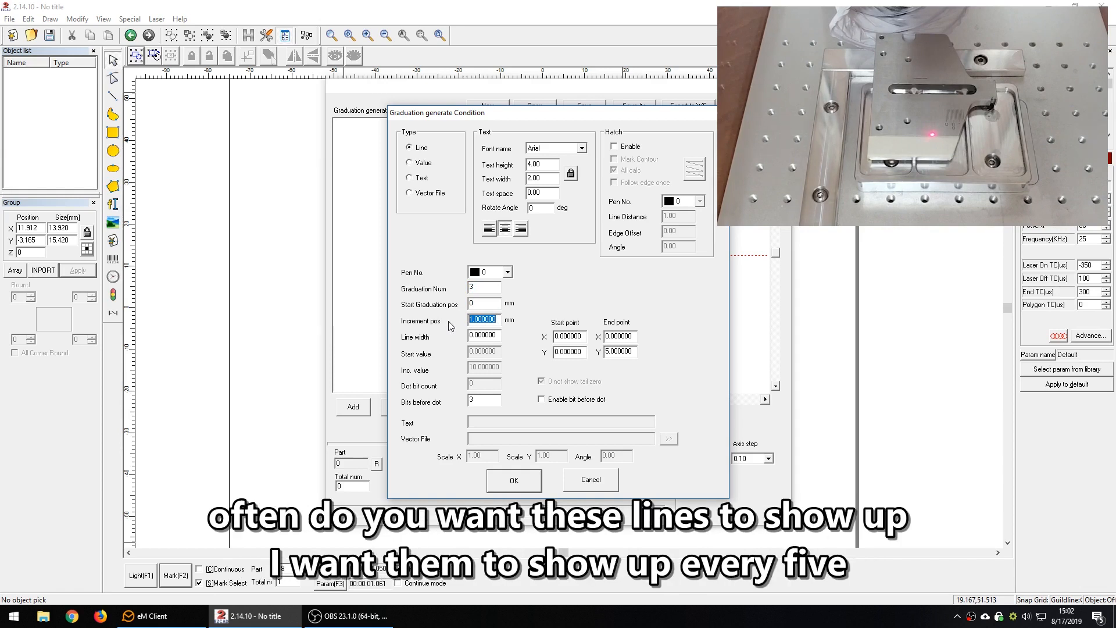
text(5)
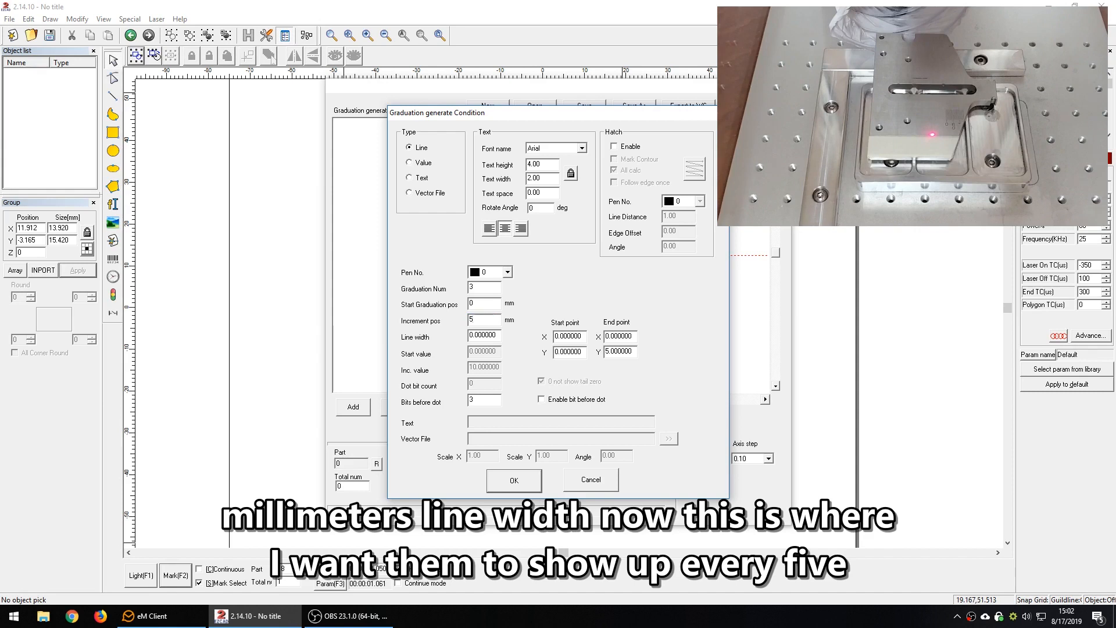
double_click(496, 333)
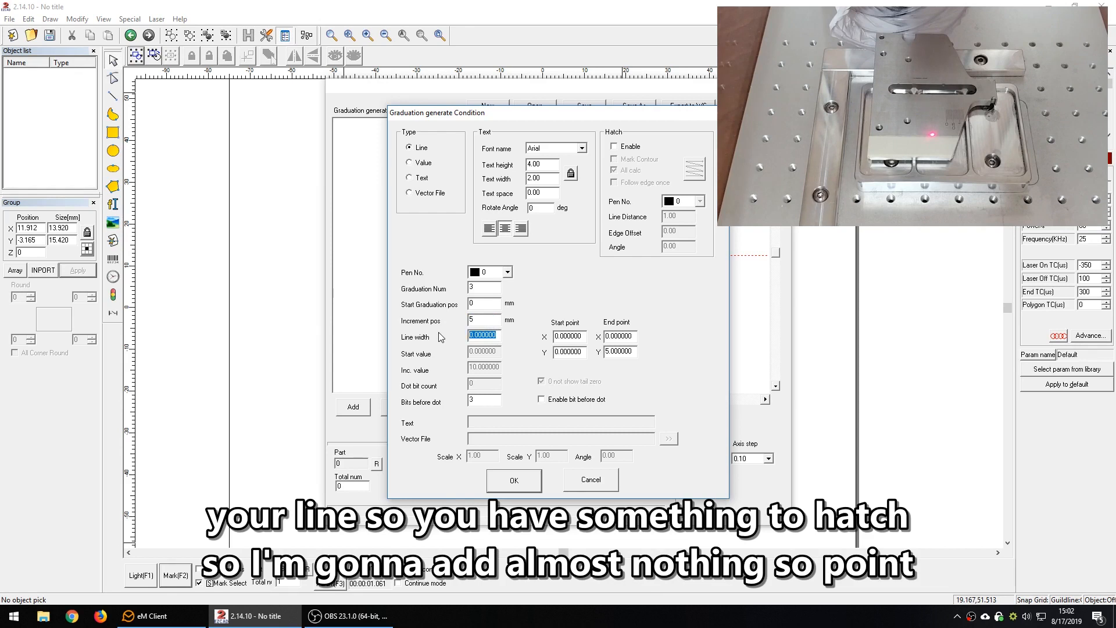
text(.05)
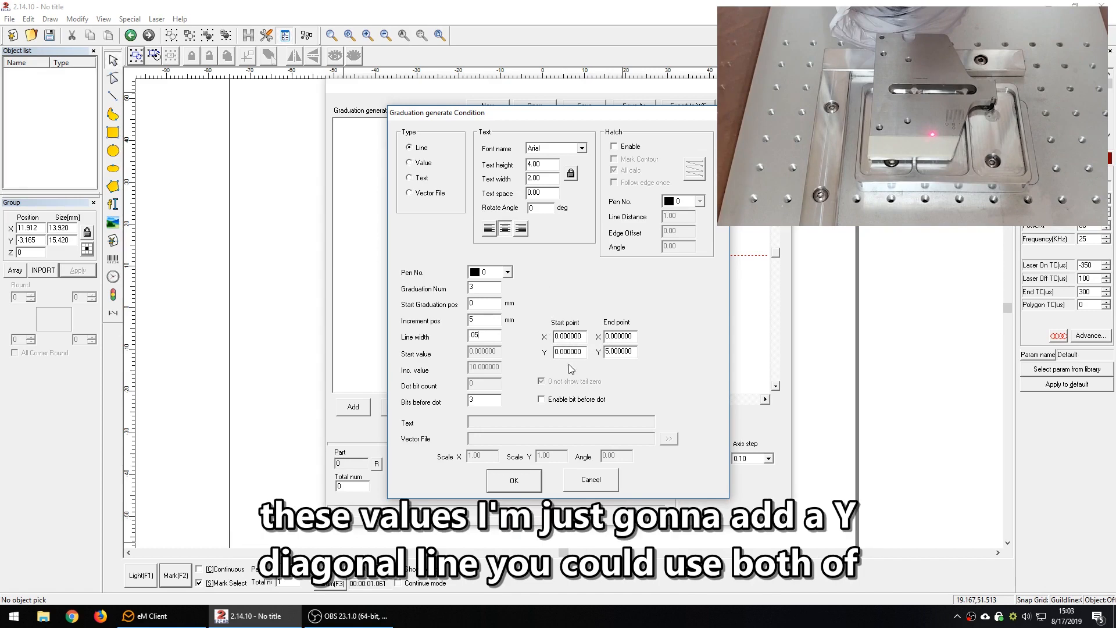
Set the line's end point Y to 9 and move the condition dialog aside to uncover the preview
double_click(627, 351)
drag(529, 114, 817, 109)
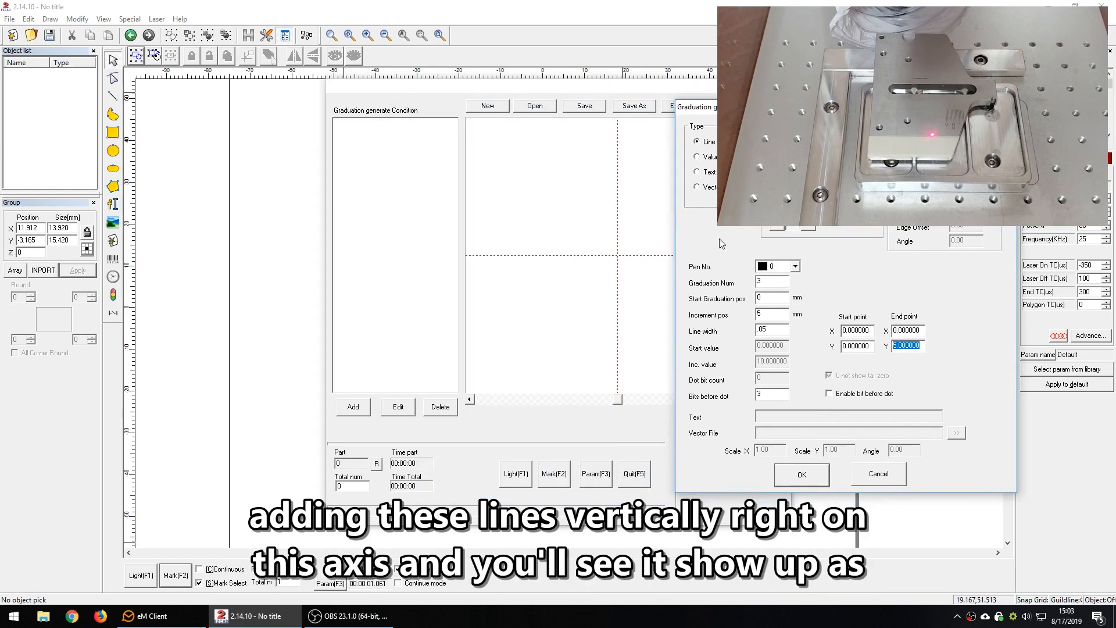
drag(773, 107, 722, 108)
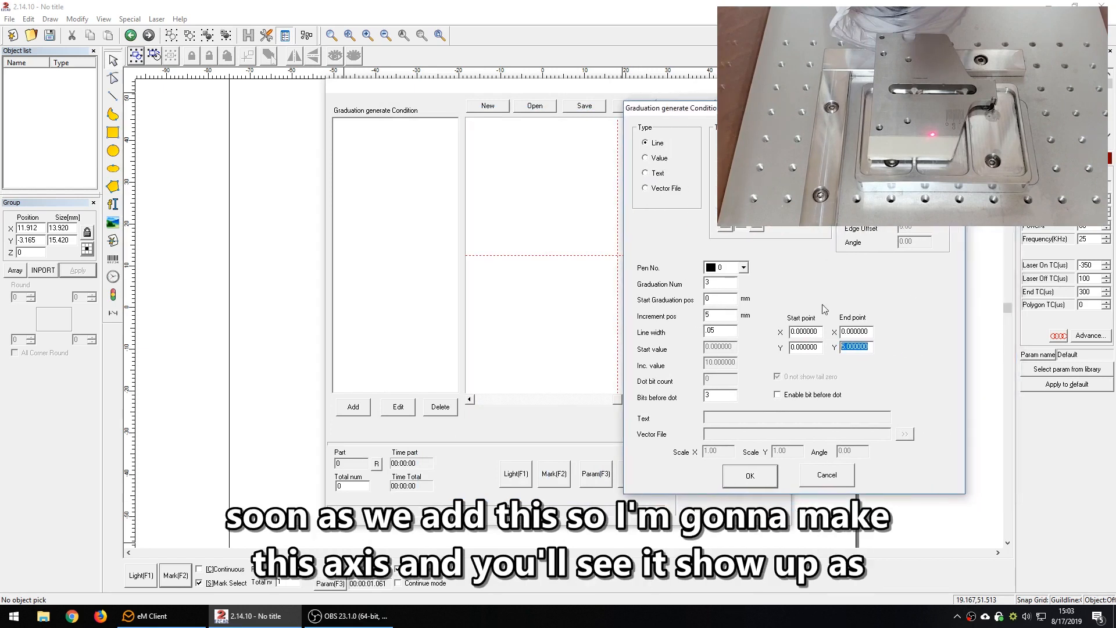
text(9)
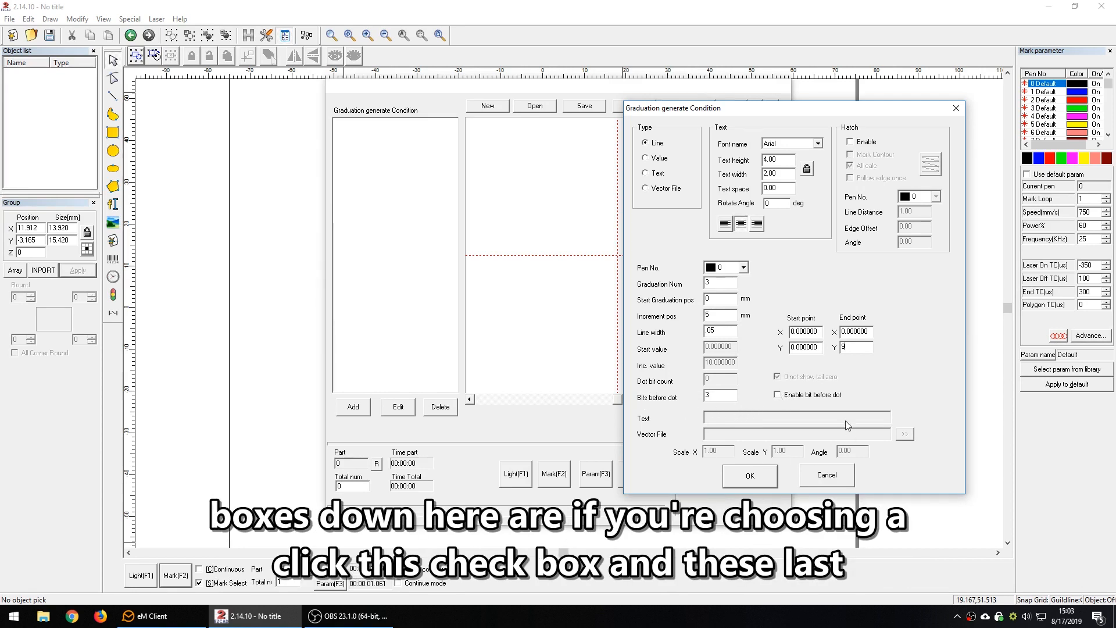
Look at the Vector File type options, return to the Line type and try an end point Y of 11
click(654, 190)
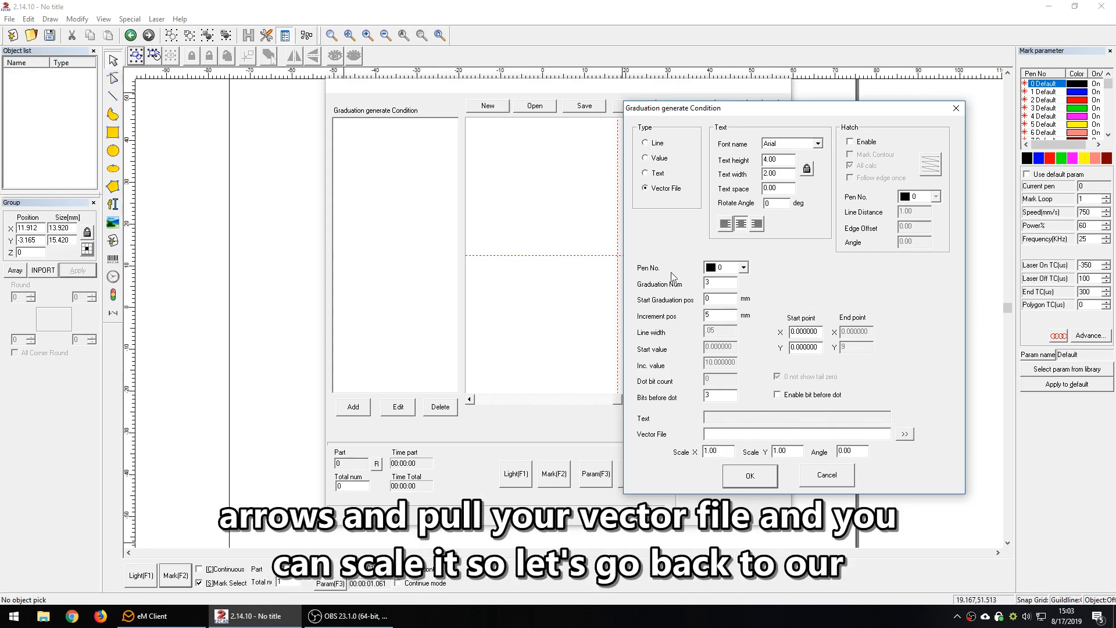
click(646, 142)
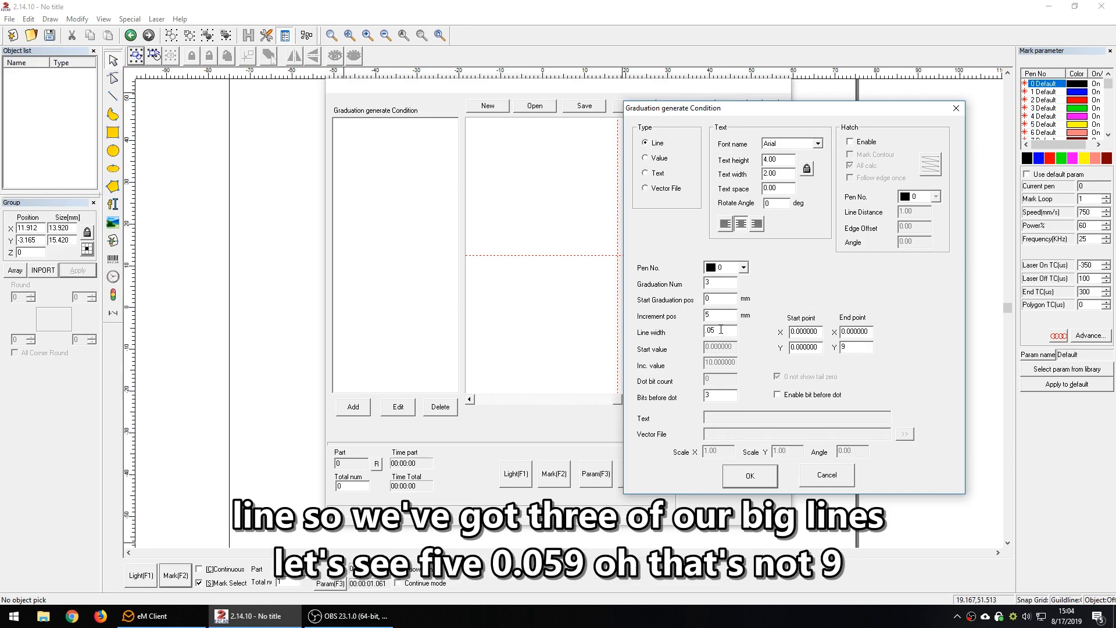
drag(723, 329, 694, 330)
drag(852, 348, 829, 348)
text(11)
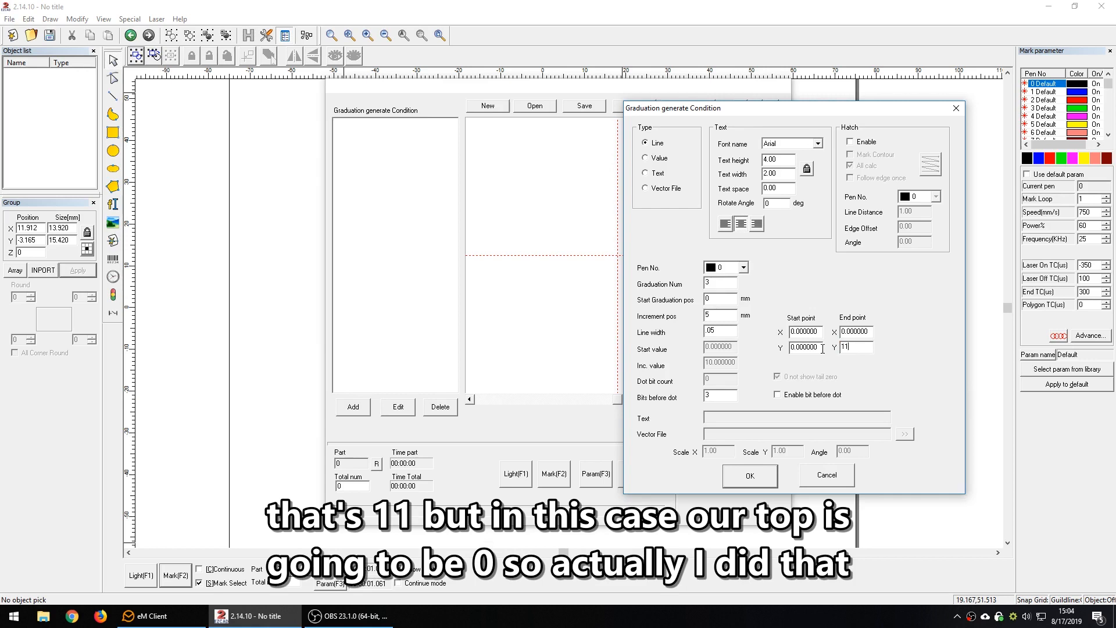
Set the long line's start point Y to -2 and its end point Y to 9
drag(821, 348, 764, 352)
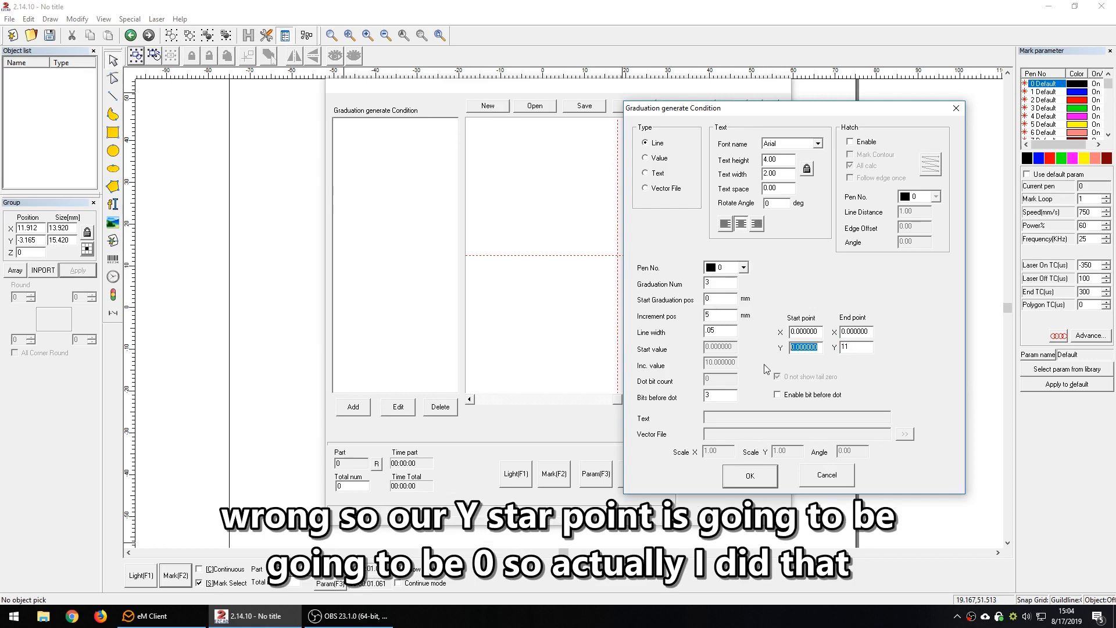
text(-2)
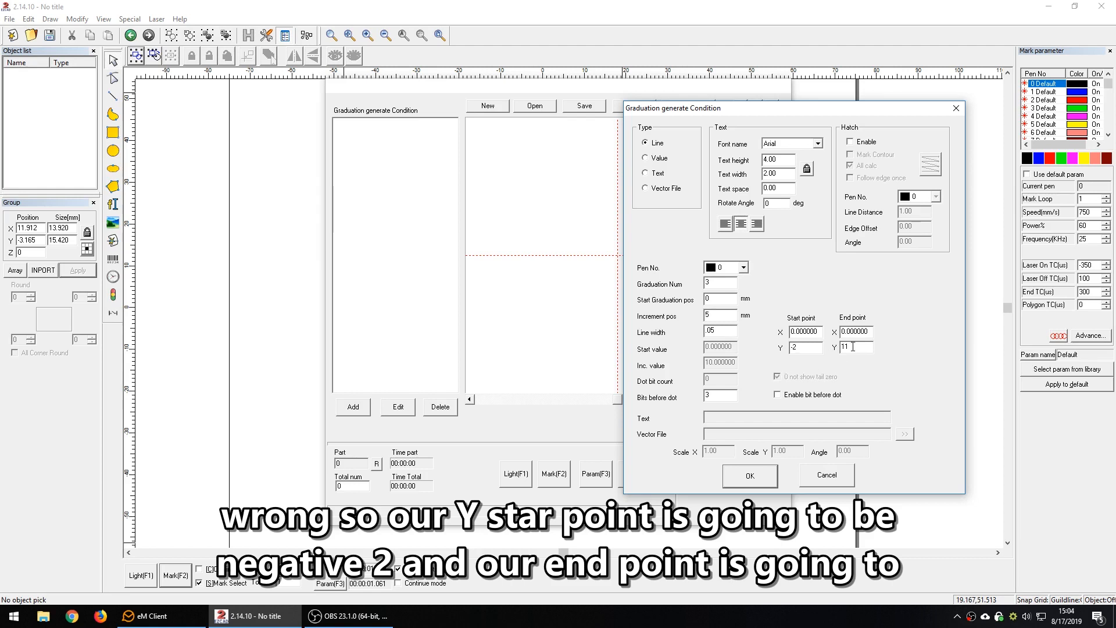
drag(852, 347, 828, 351)
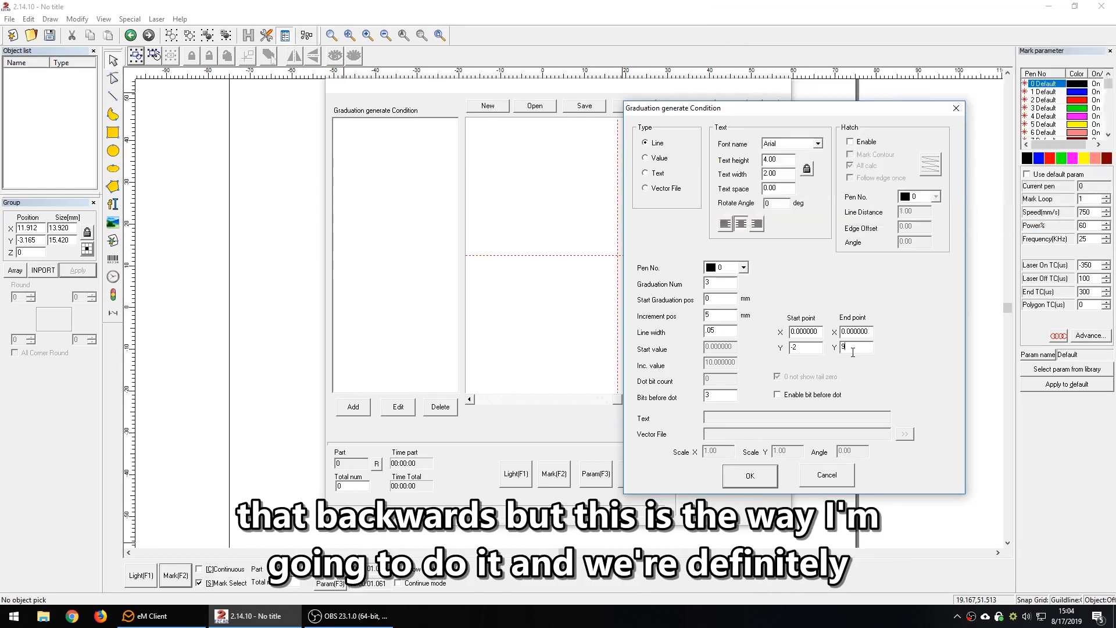
Enable hatching with the concentric pattern, All calc off and line distance 0.01, and accept the long-line condition
click(863, 144)
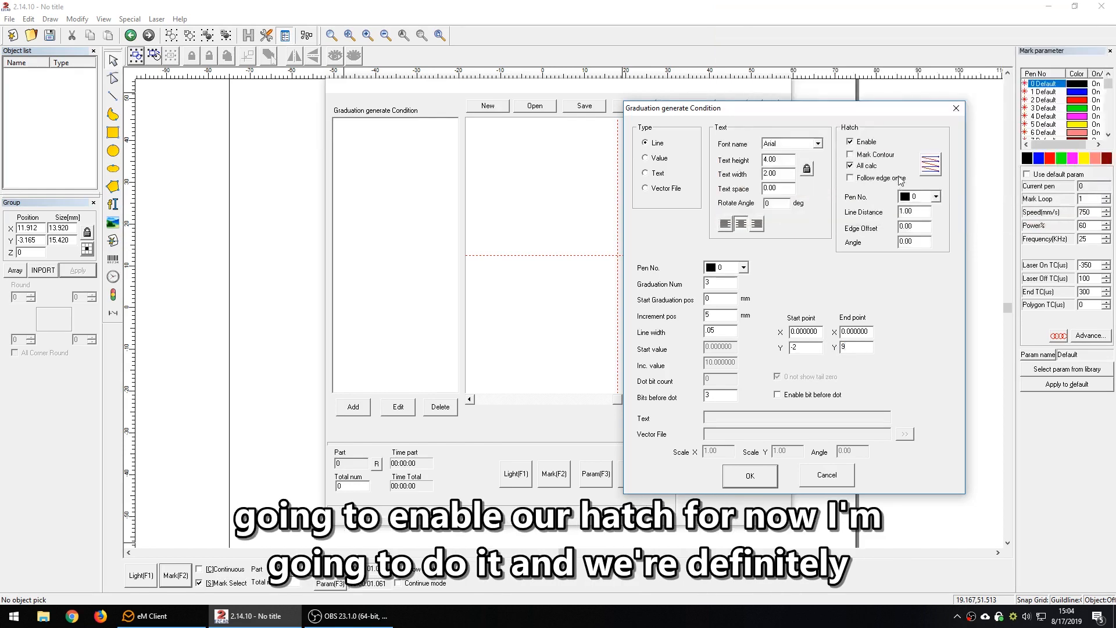
click(931, 171)
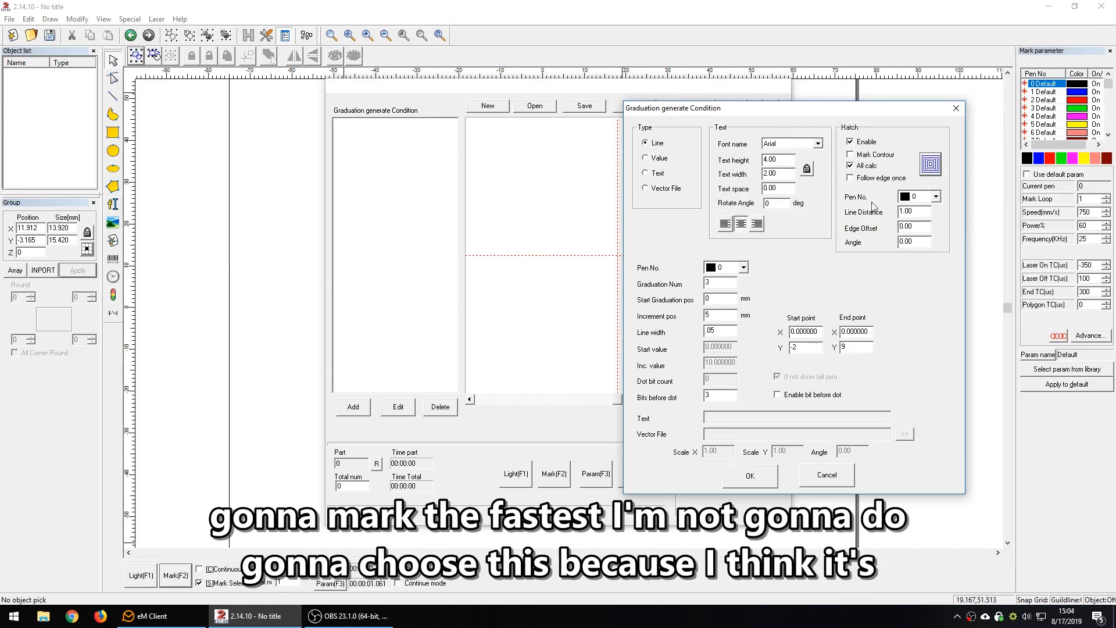
click(867, 166)
drag(914, 211, 891, 211)
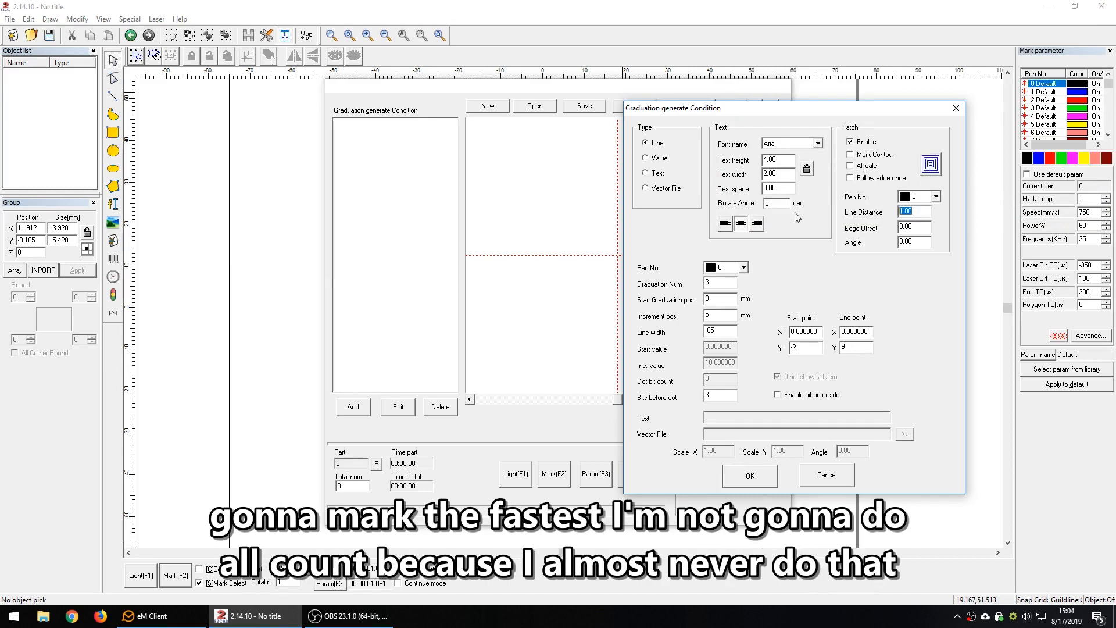
text(.01)
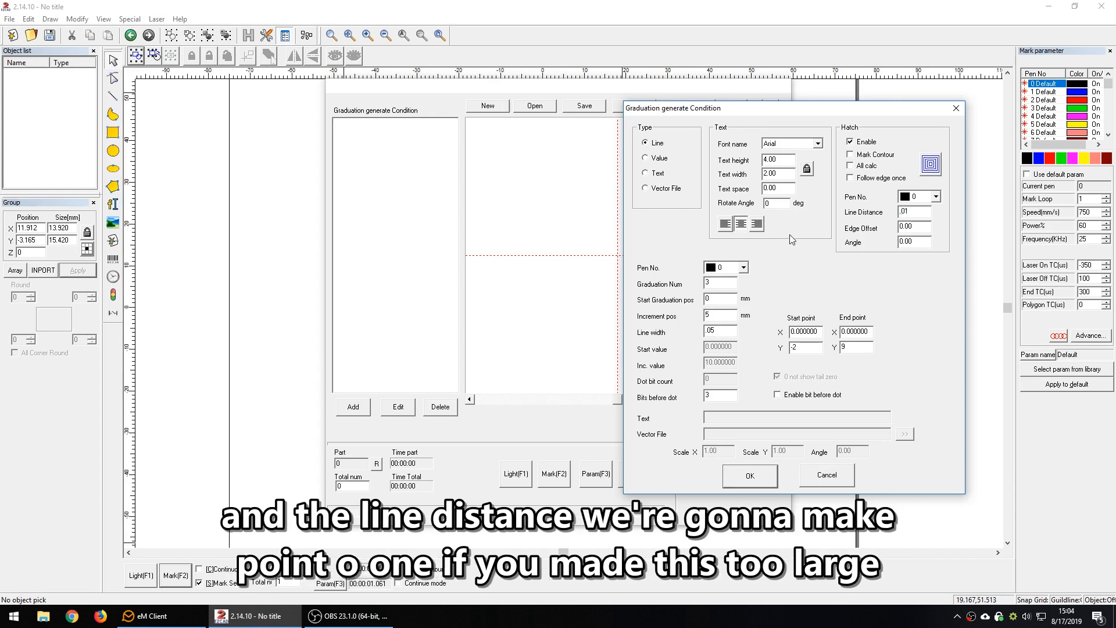
click(750, 477)
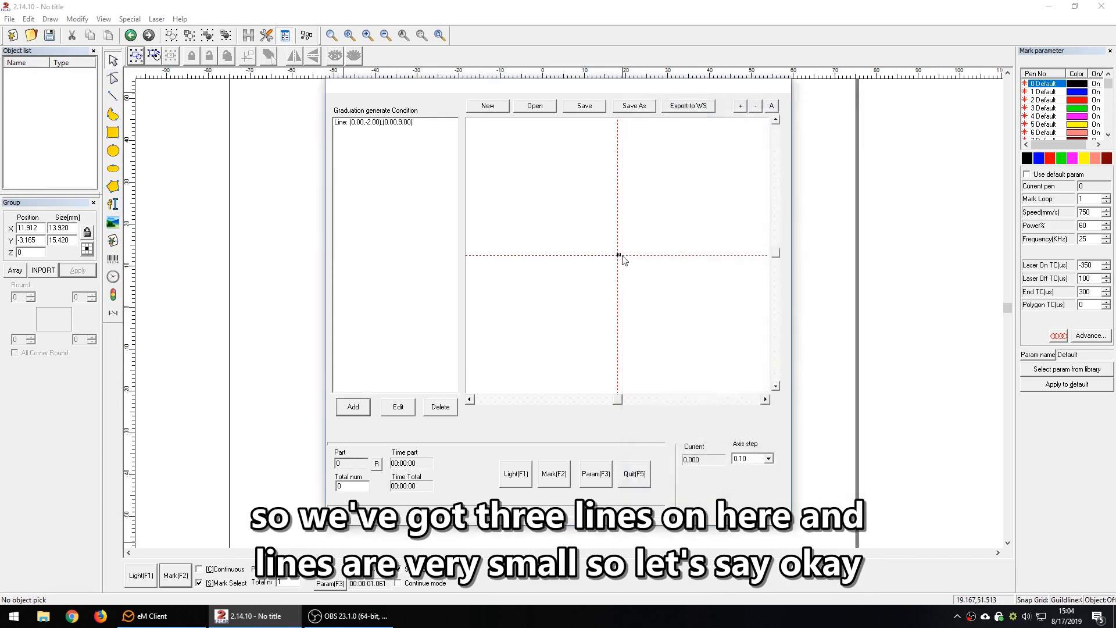
Add a second line graduation condition with 3 graduations starting at position 1 mm
scroll(624, 256, up, 6)
scroll(633, 252, down, 2)
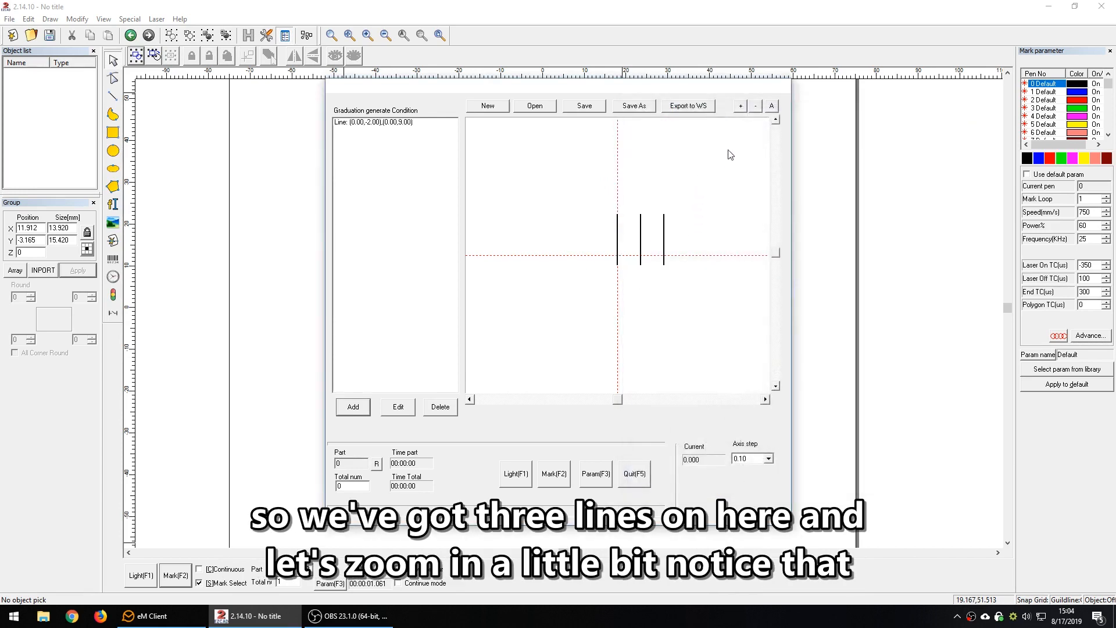
click(771, 106)
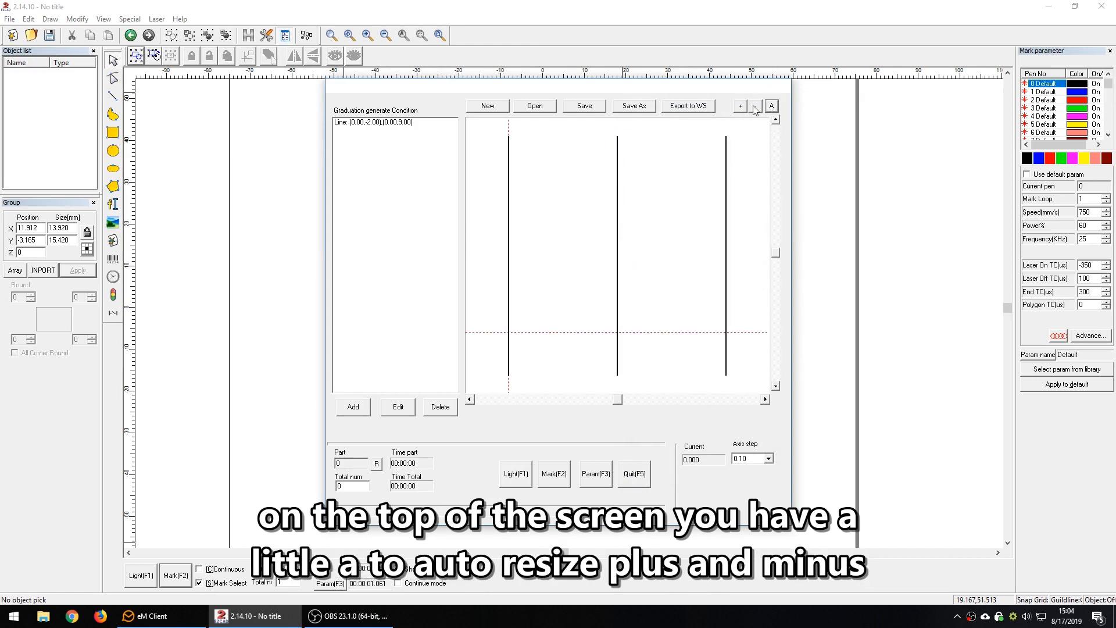
scroll(674, 243, down, 1)
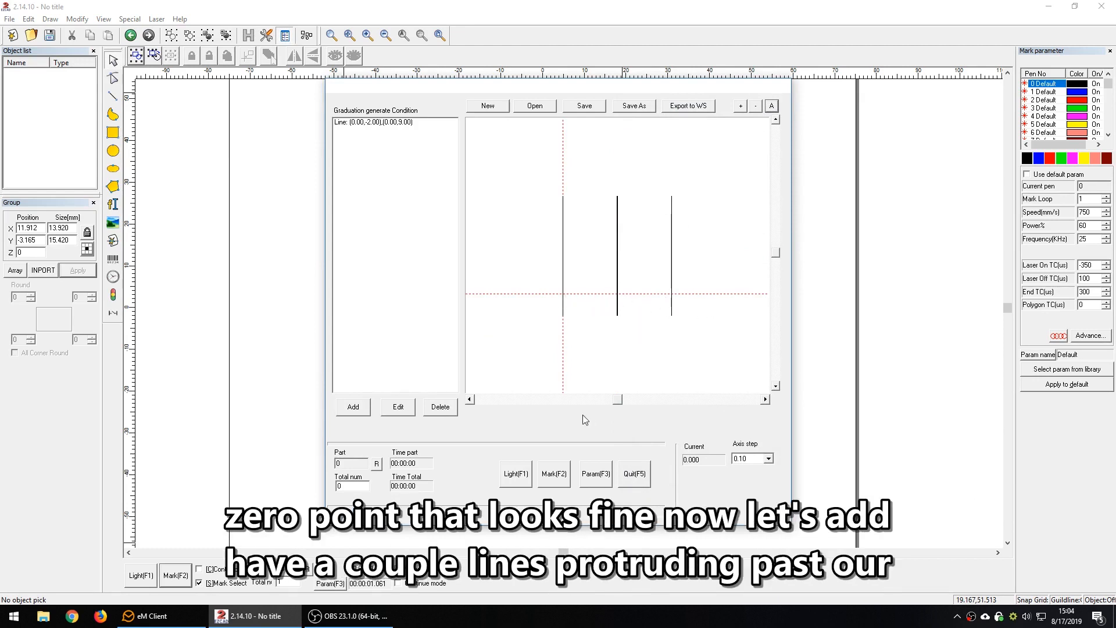
click(353, 407)
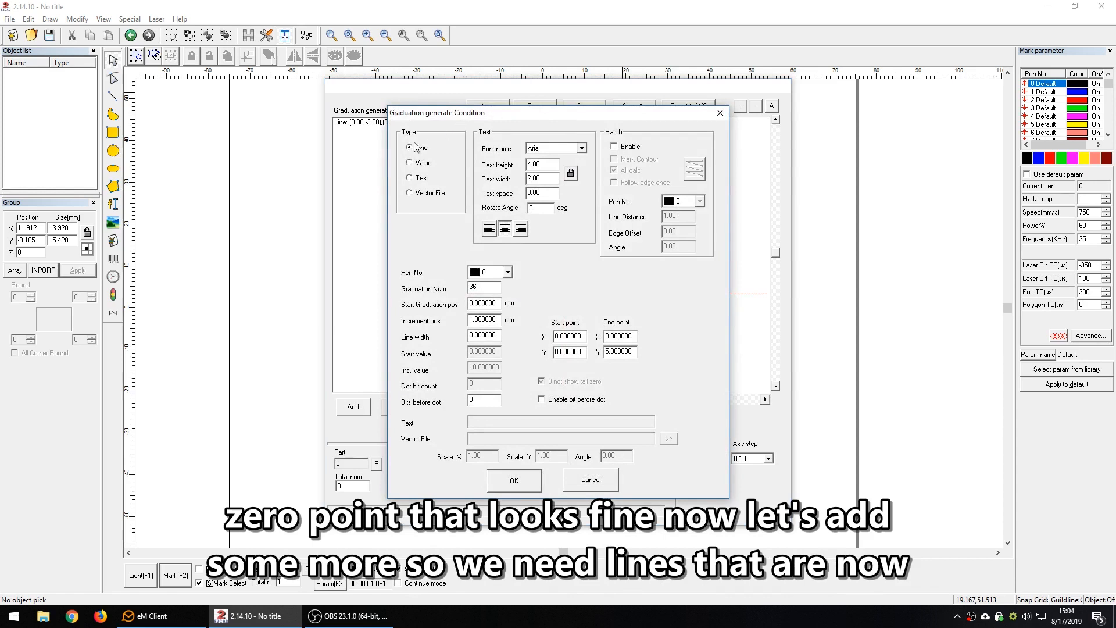
drag(421, 114, 757, 149)
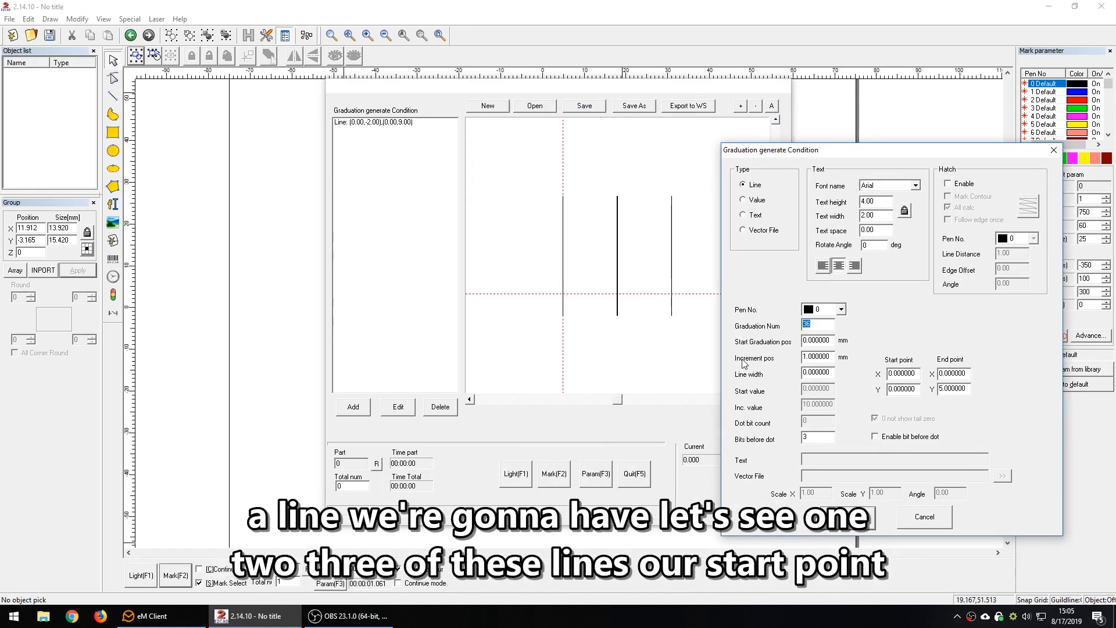
text(3)
drag(829, 339, 754, 346)
text(1)
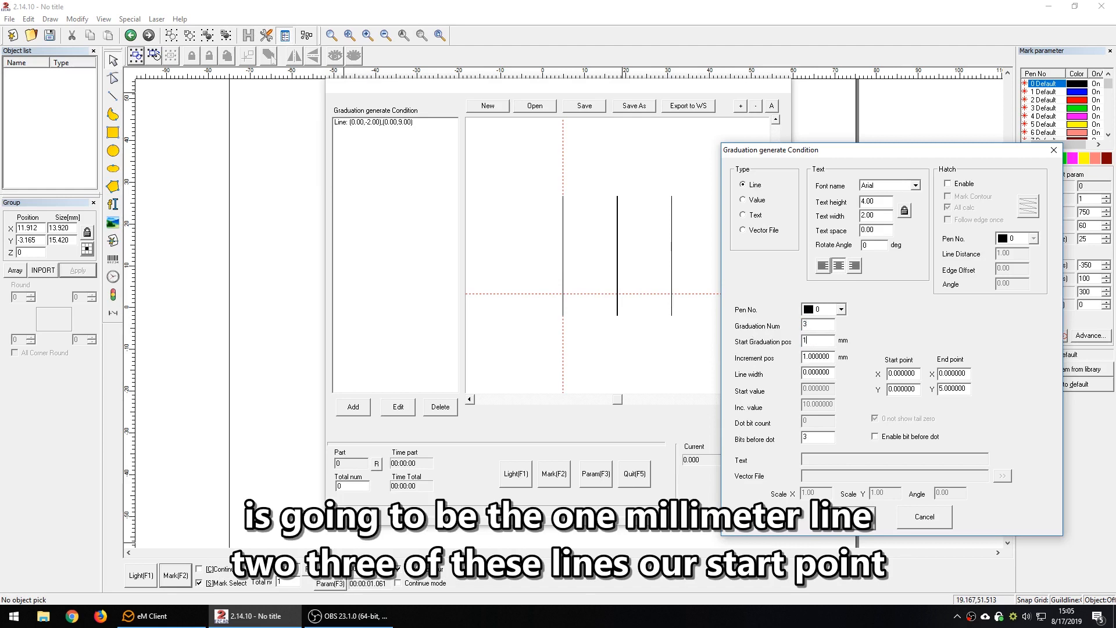
Set the second condition's increment to 5 mm, line width to 0.05 and end point Y to 9
drag(832, 357, 771, 363)
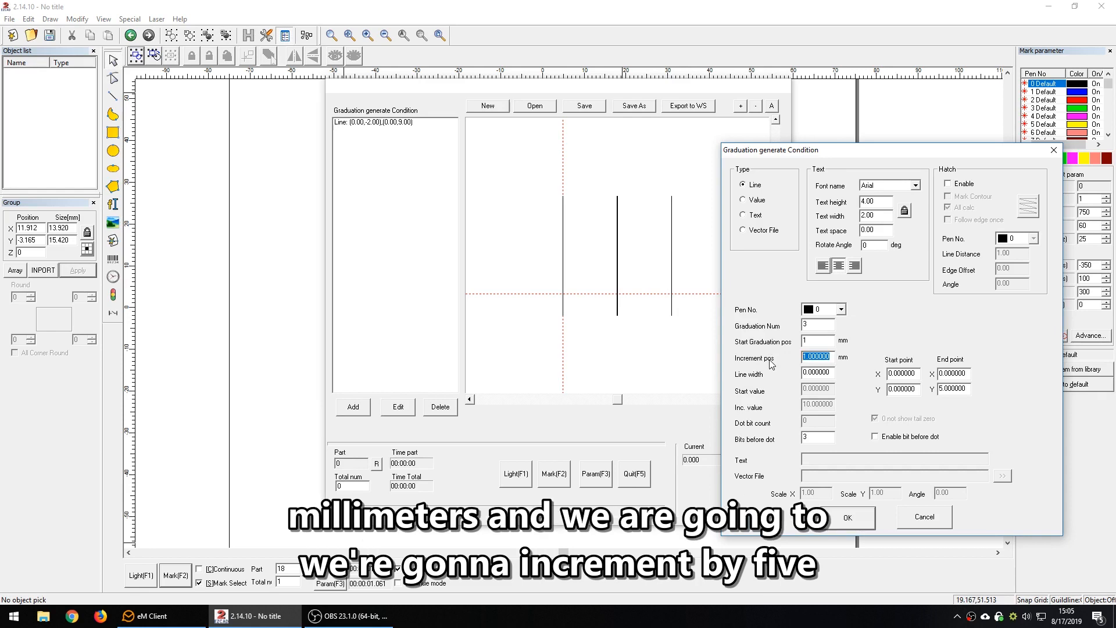
text(5)
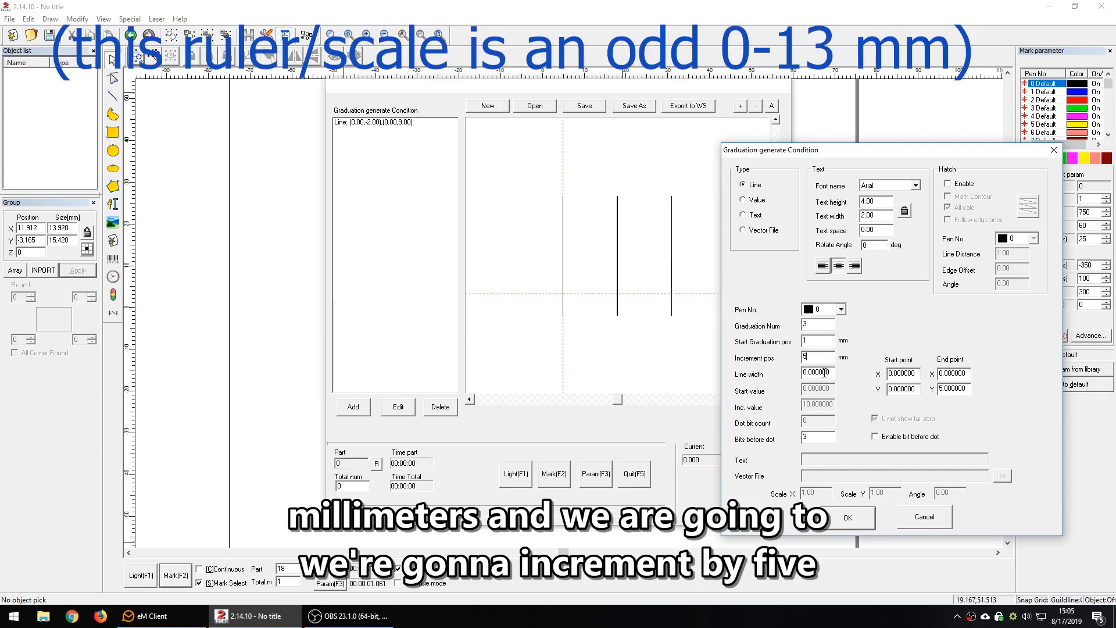
key(Tab)
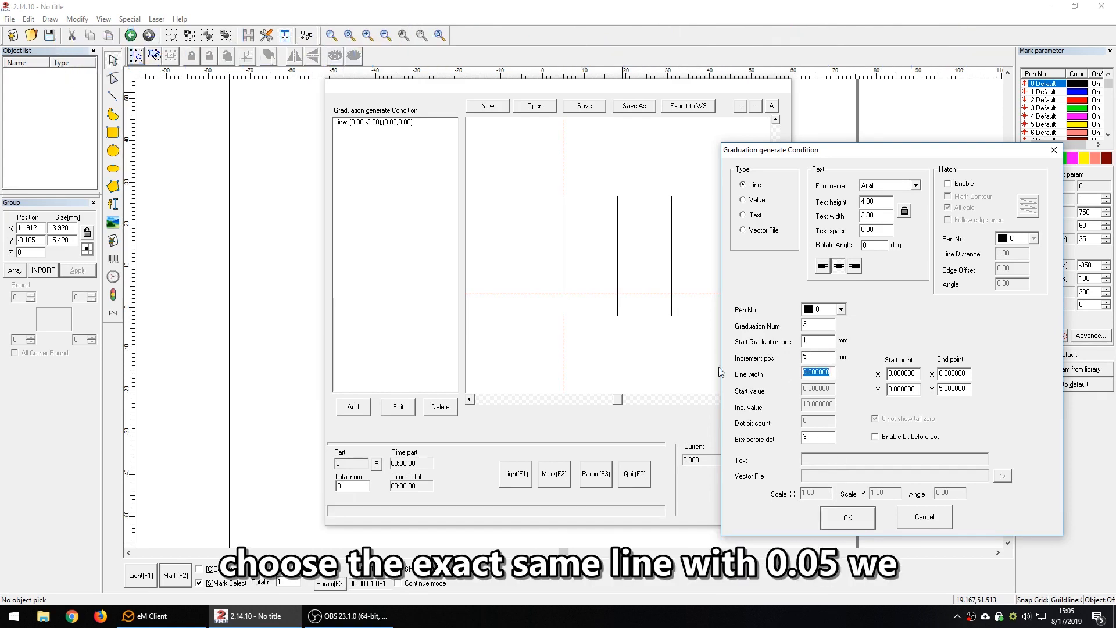
key(BackSpace)
drag(968, 389, 935, 390)
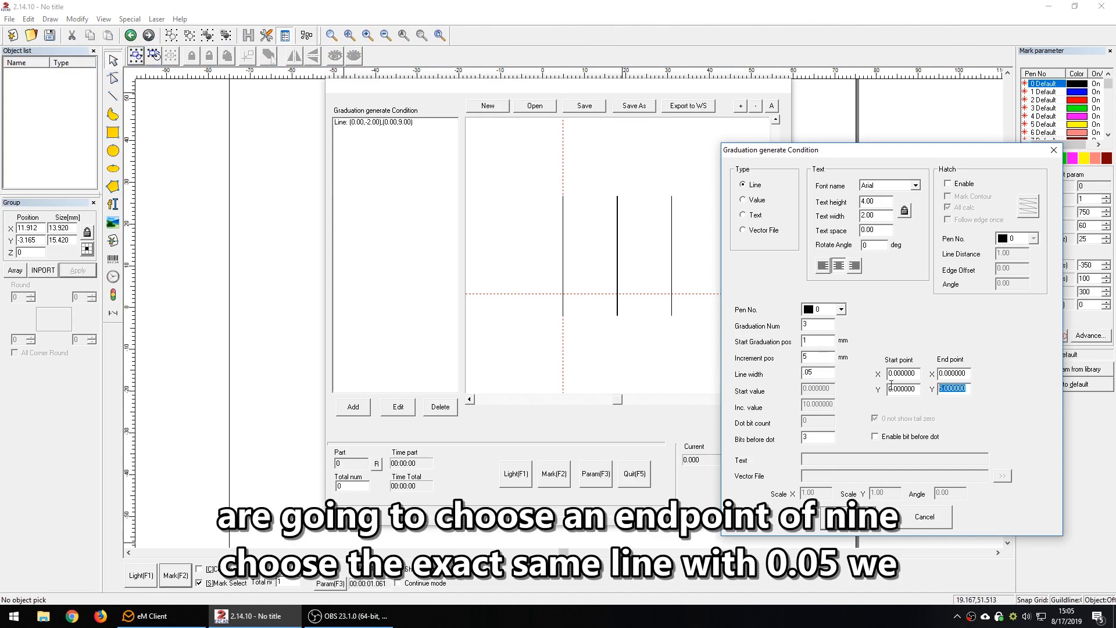
text(9)
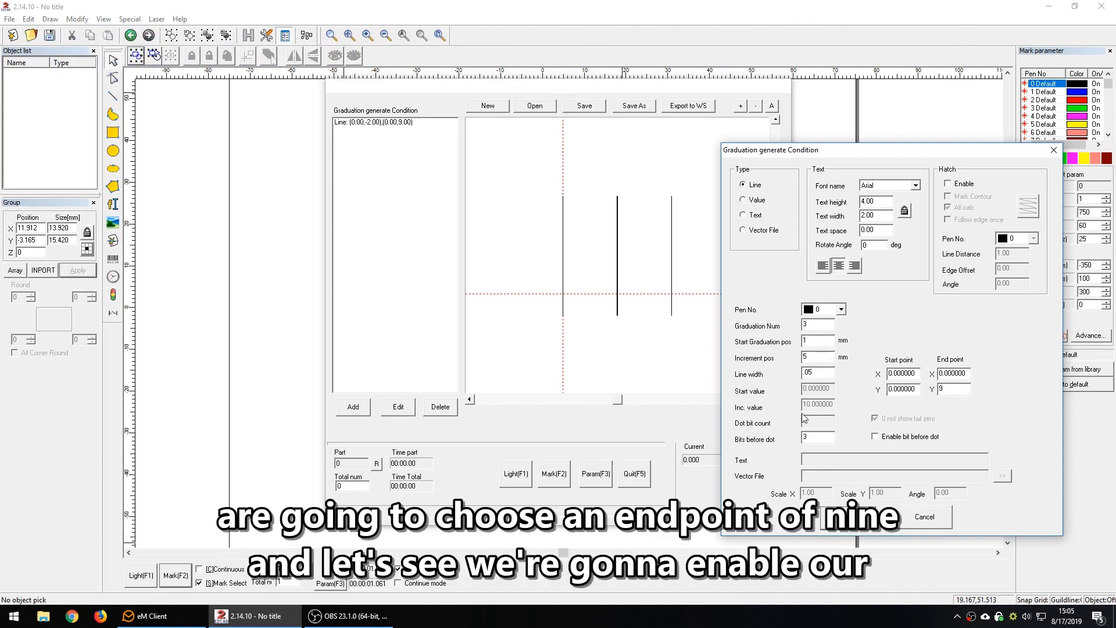
Enable hatching for the second line condition with the concentric pattern, All calc off and line distance 0.01
click(961, 183)
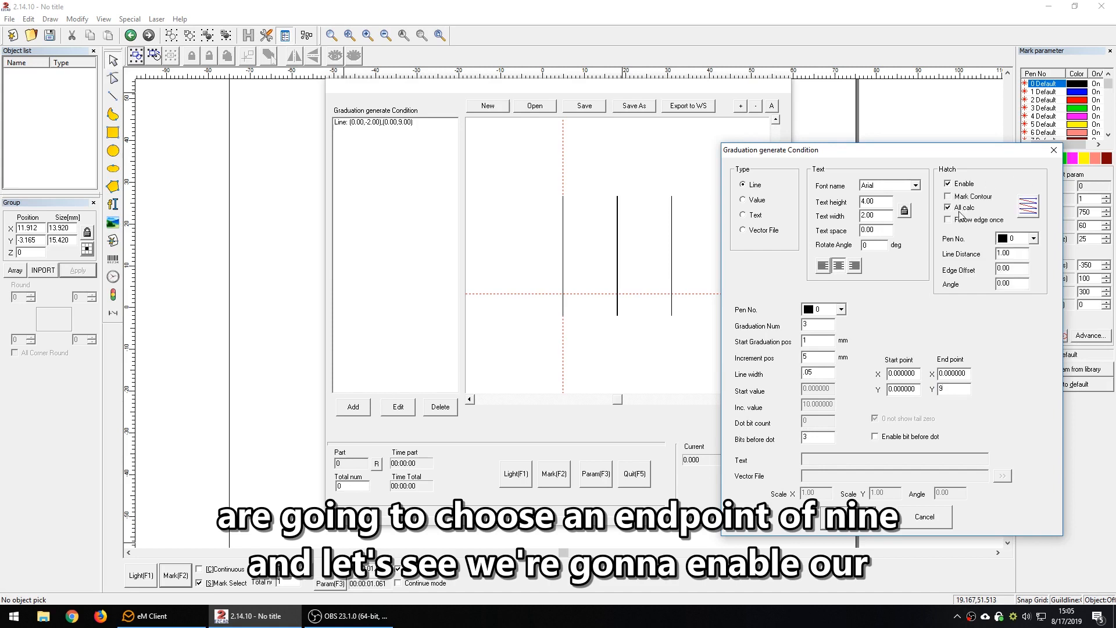
click(962, 208)
click(1028, 218)
click(1028, 216)
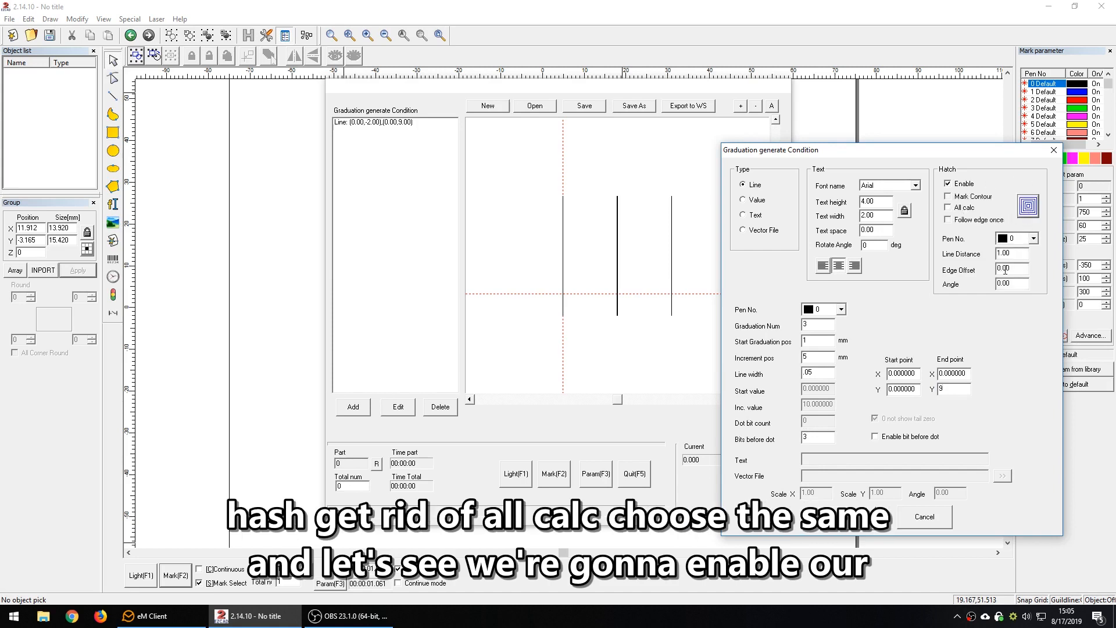
drag(1012, 253, 968, 254)
text(.1)
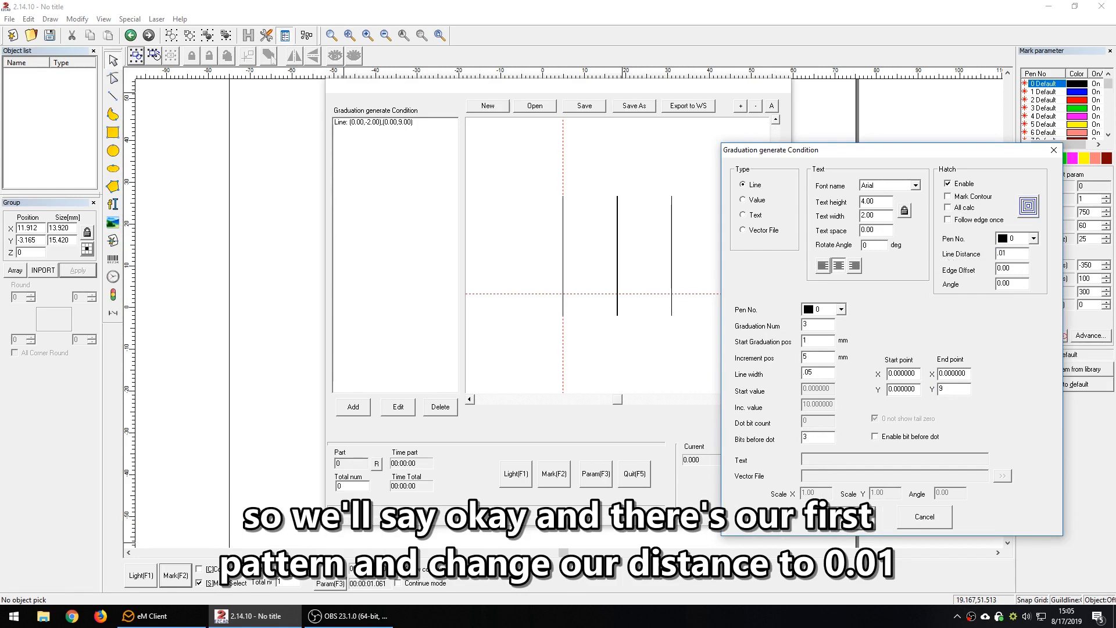
Accept the second line condition and add a third one with 3 graduations starting at position 2 mm
click(848, 517)
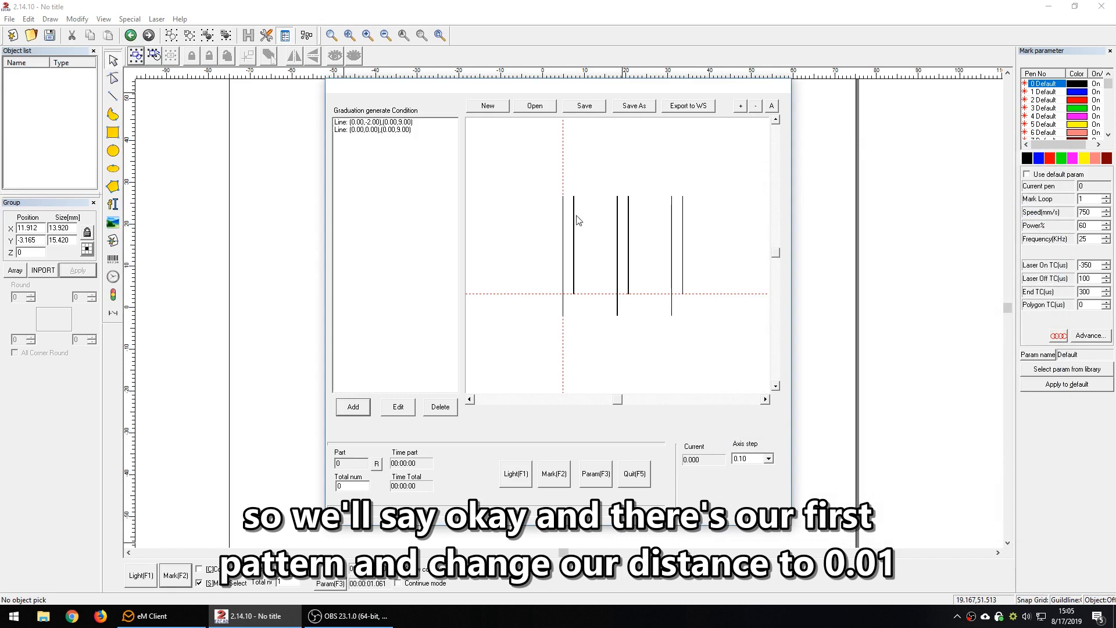
click(366, 408)
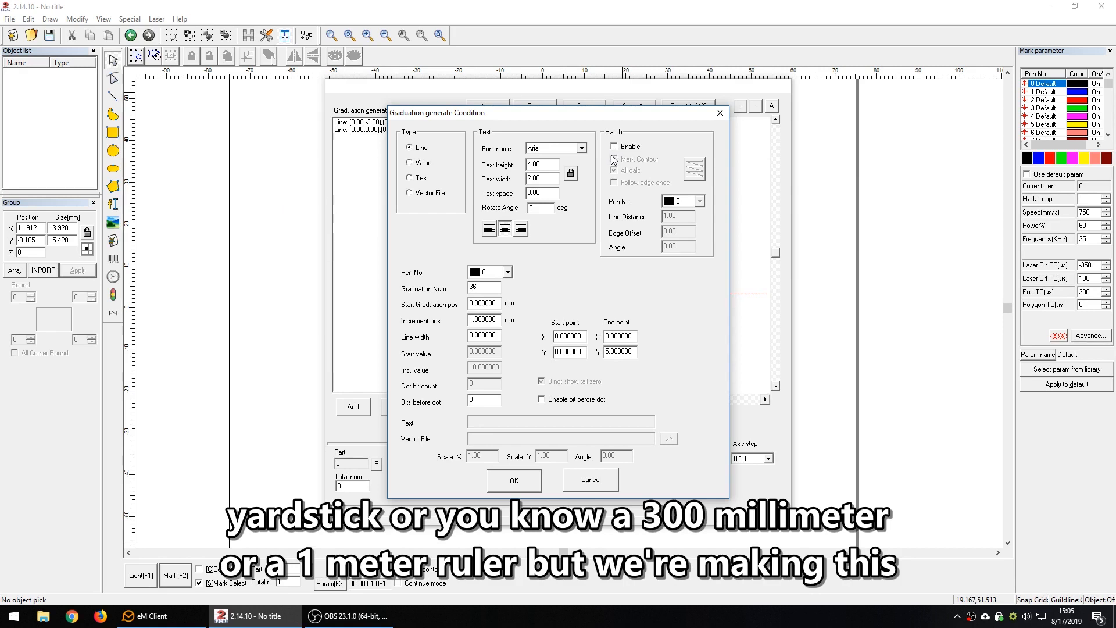
drag(595, 122, 947, 117)
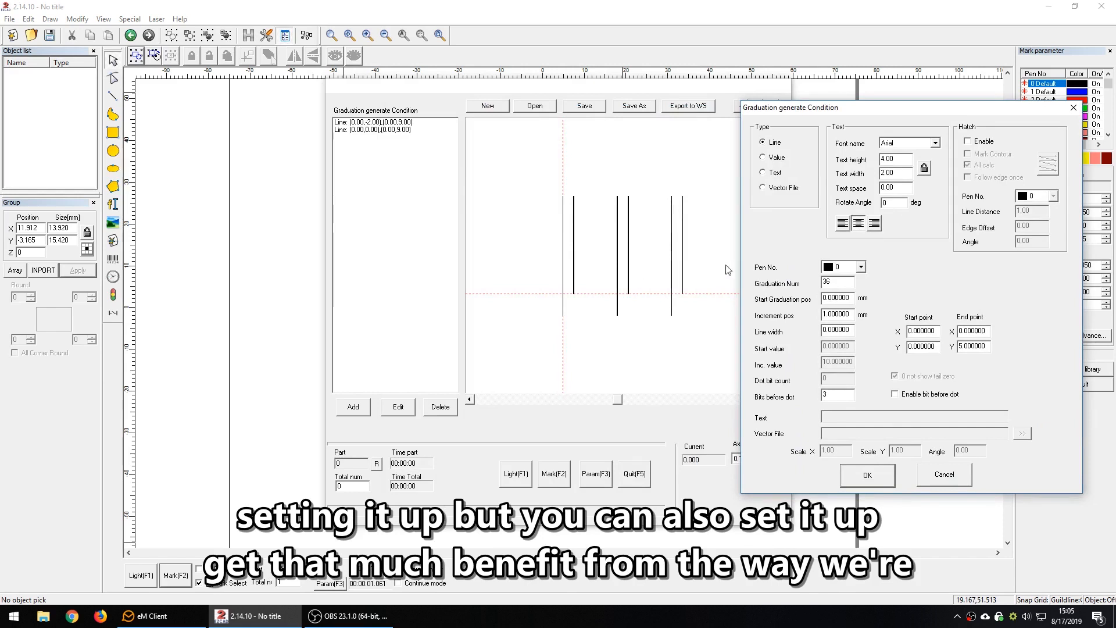
drag(861, 119, 830, 122)
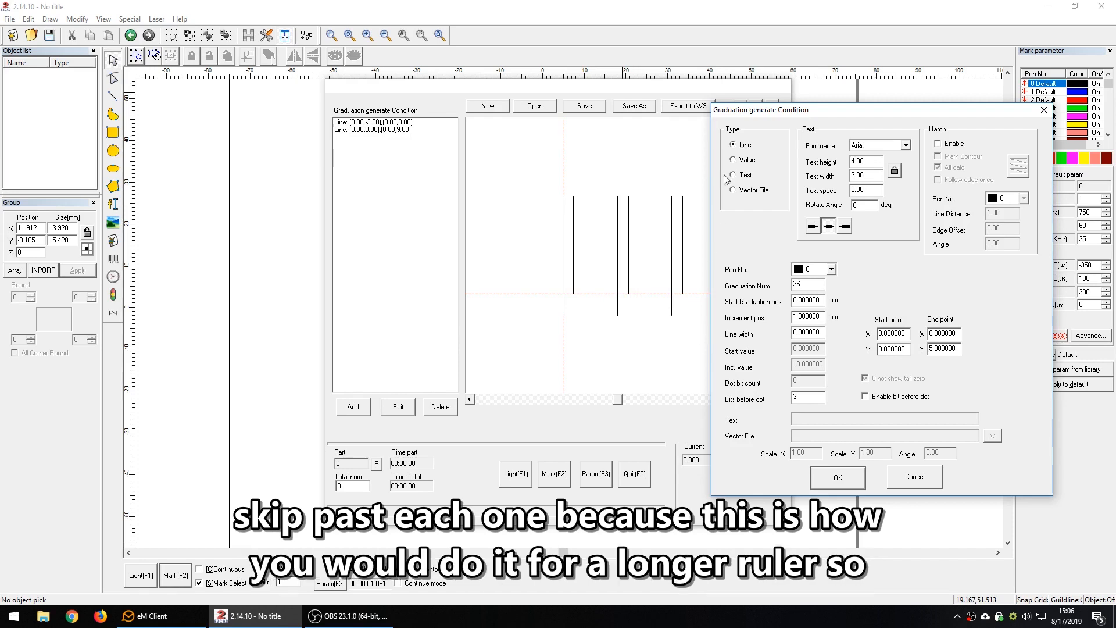
drag(802, 287, 745, 287)
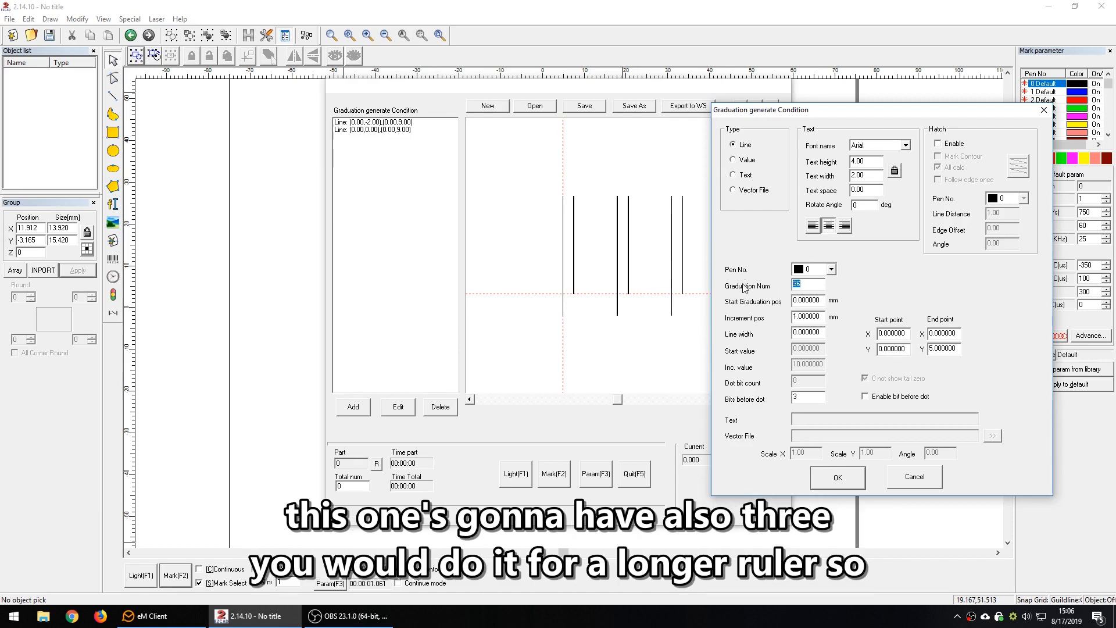
text(3)
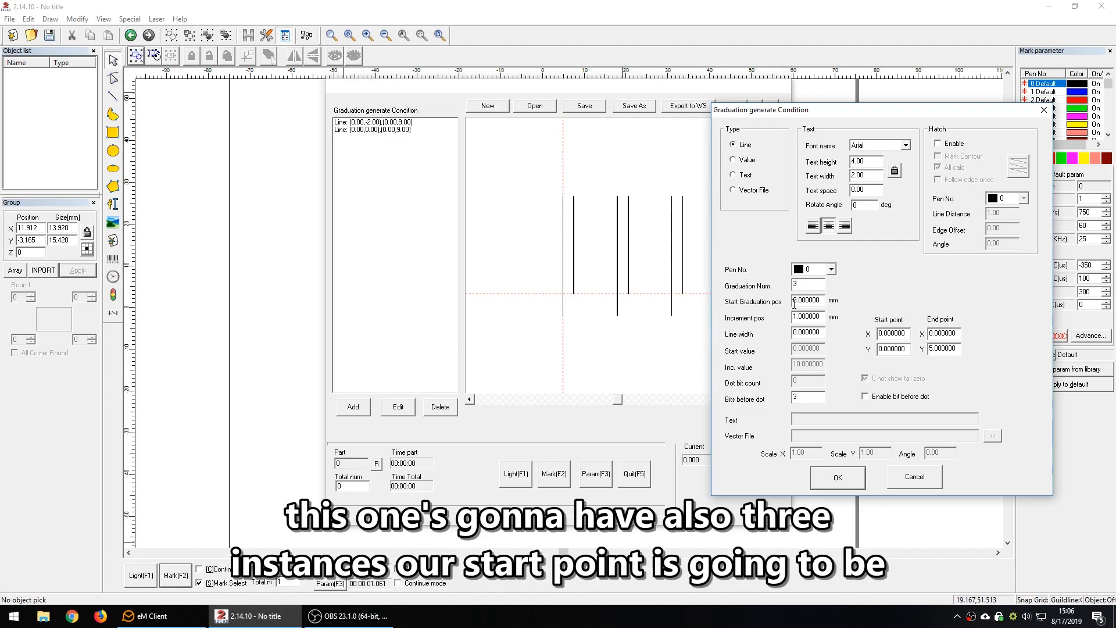
drag(820, 303, 708, 298)
text(2)
Set the third condition's increment to 5 mm, line width to 0.05 and end point Y to 9
drag(820, 317, 702, 316)
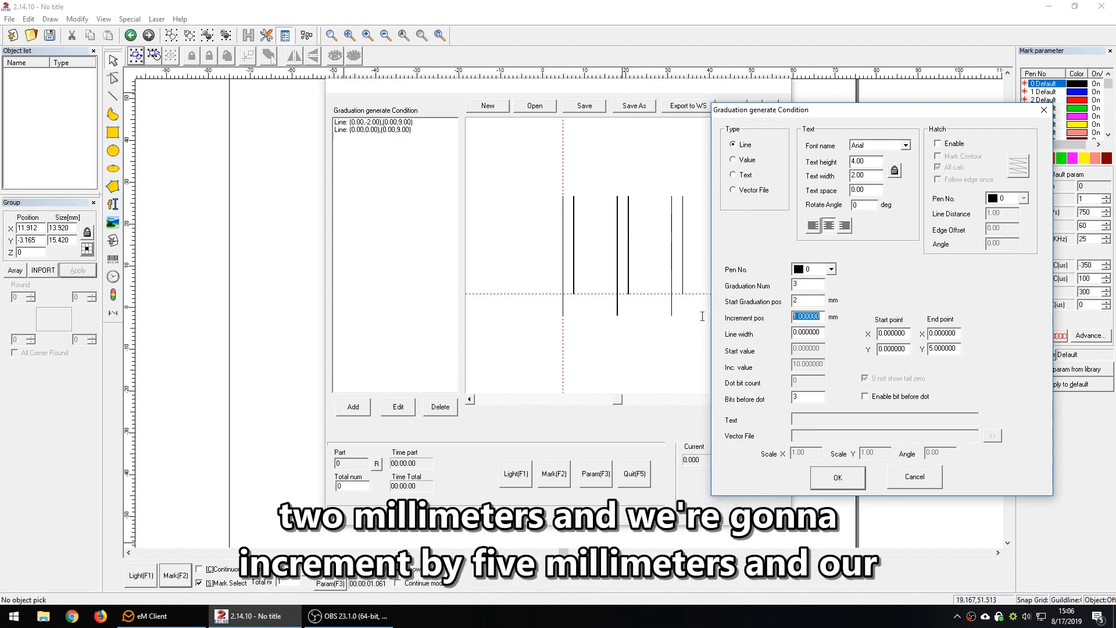
text(5)
drag(819, 332, 719, 333)
text(.05)
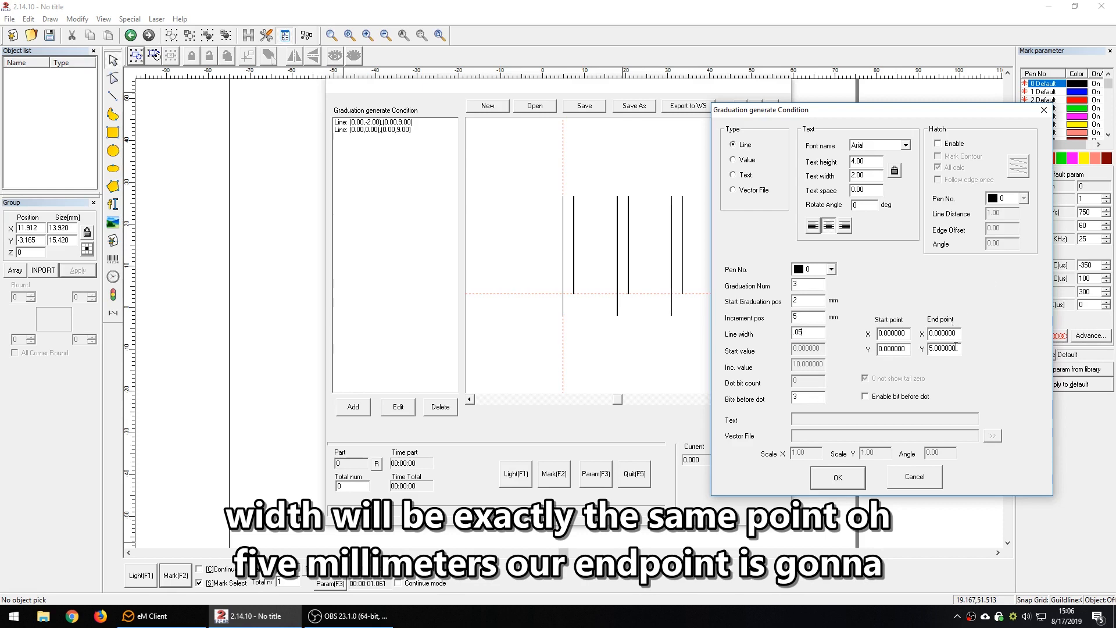
drag(959, 349, 846, 352)
text(9)
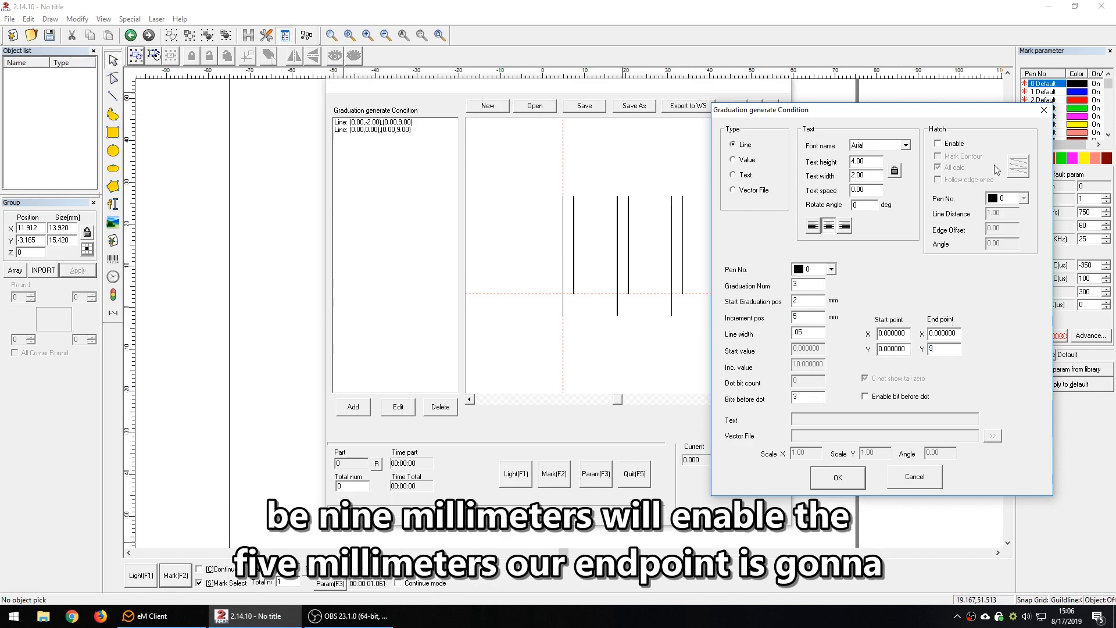
Enable hatching for the third line condition with All calc off and line distance 0.01, and accept the condition
click(954, 144)
click(952, 167)
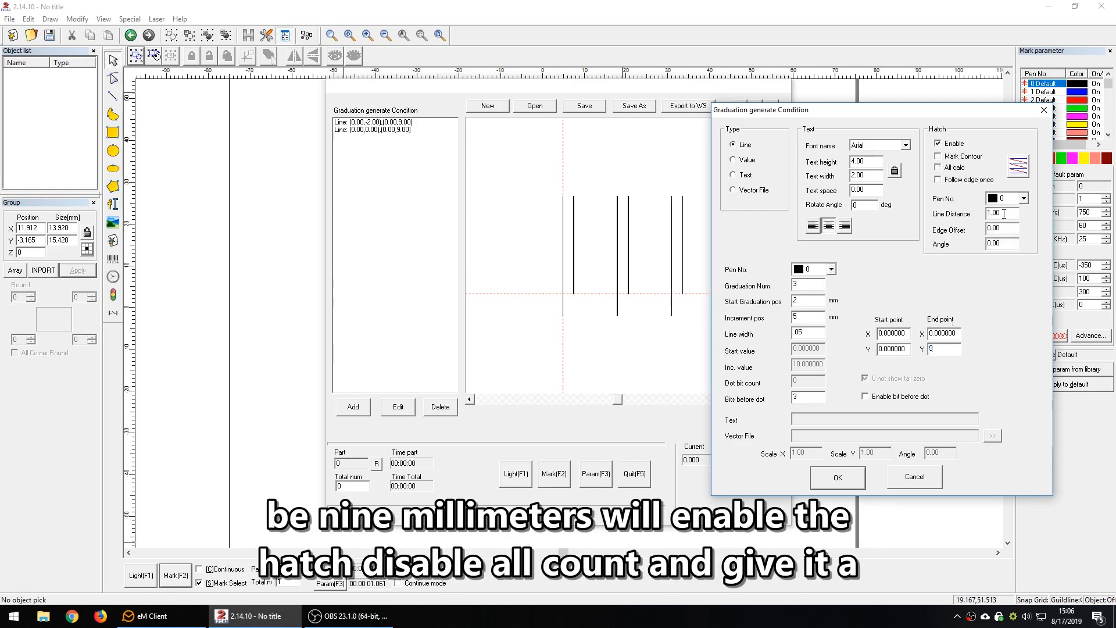
drag(1015, 213, 918, 219)
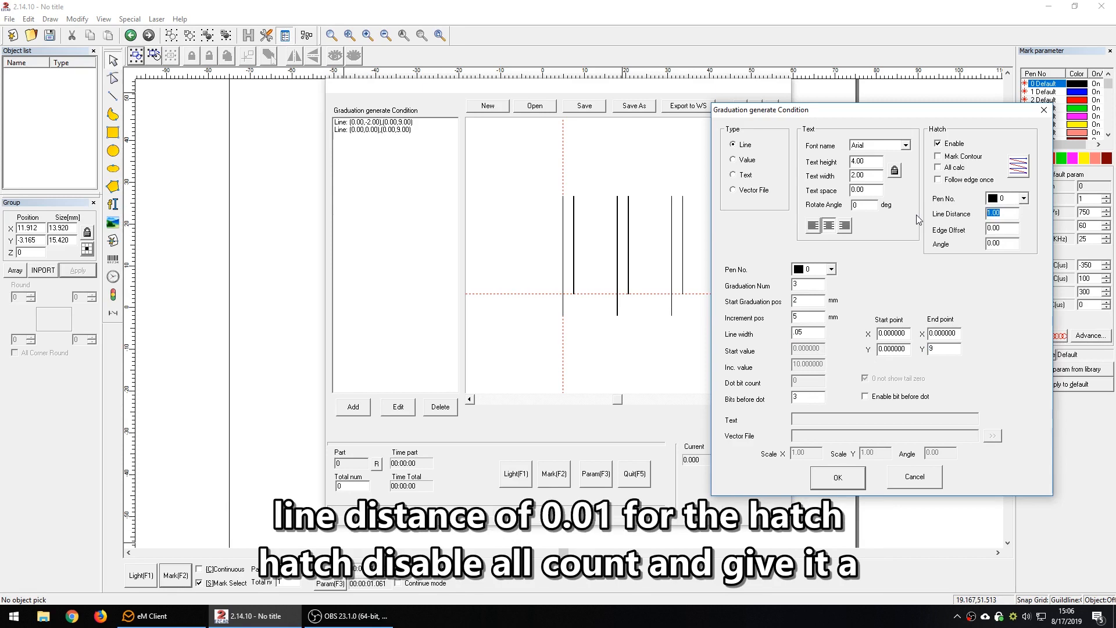
text(.01)
click(837, 478)
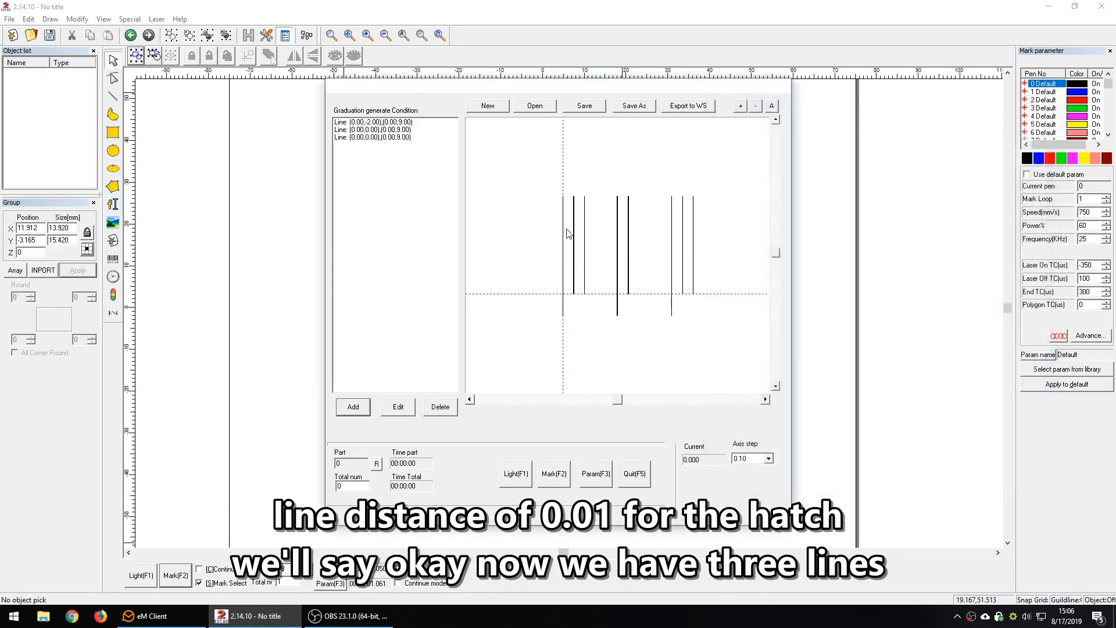
Add a fourth line graduation condition with 3 graduations starting at position 3 mm
click(355, 407)
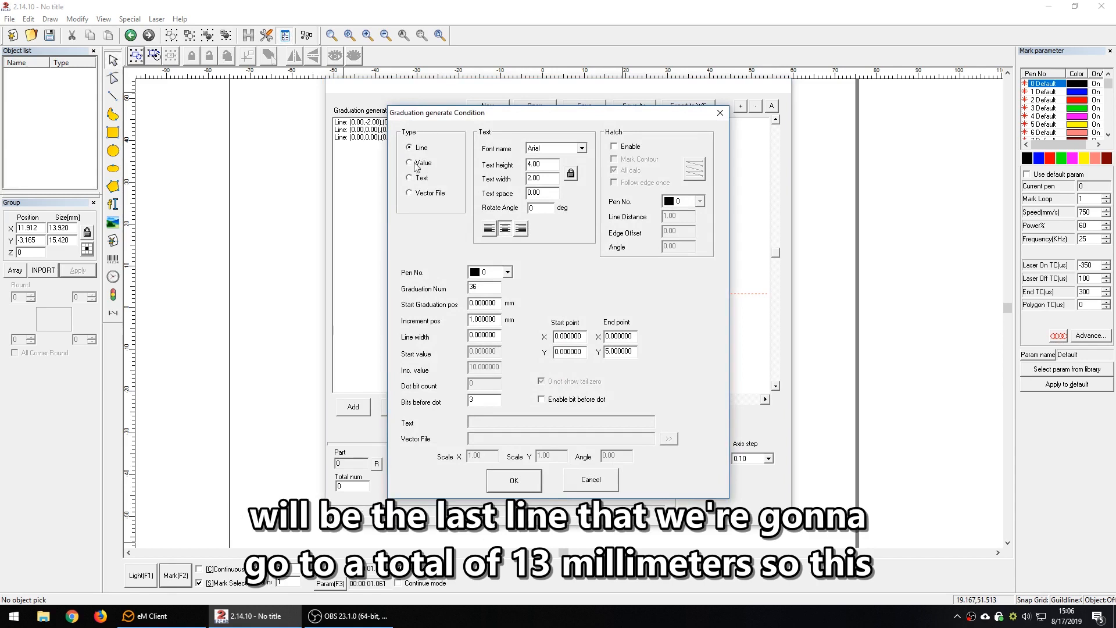
drag(492, 287, 430, 290)
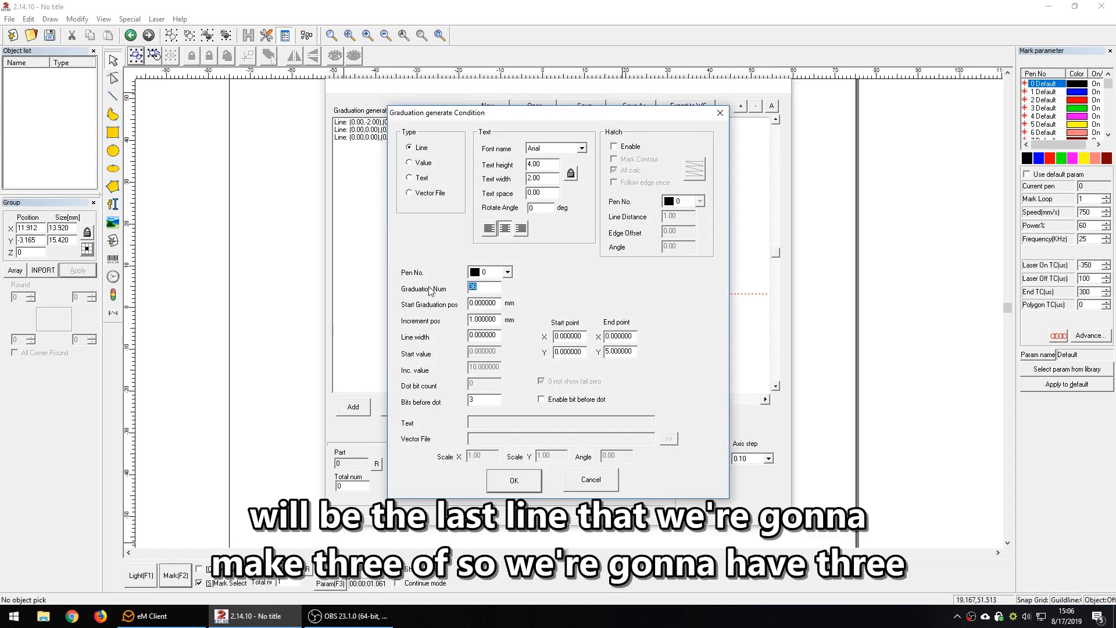
text(3)
double_click(485, 303)
text(3)
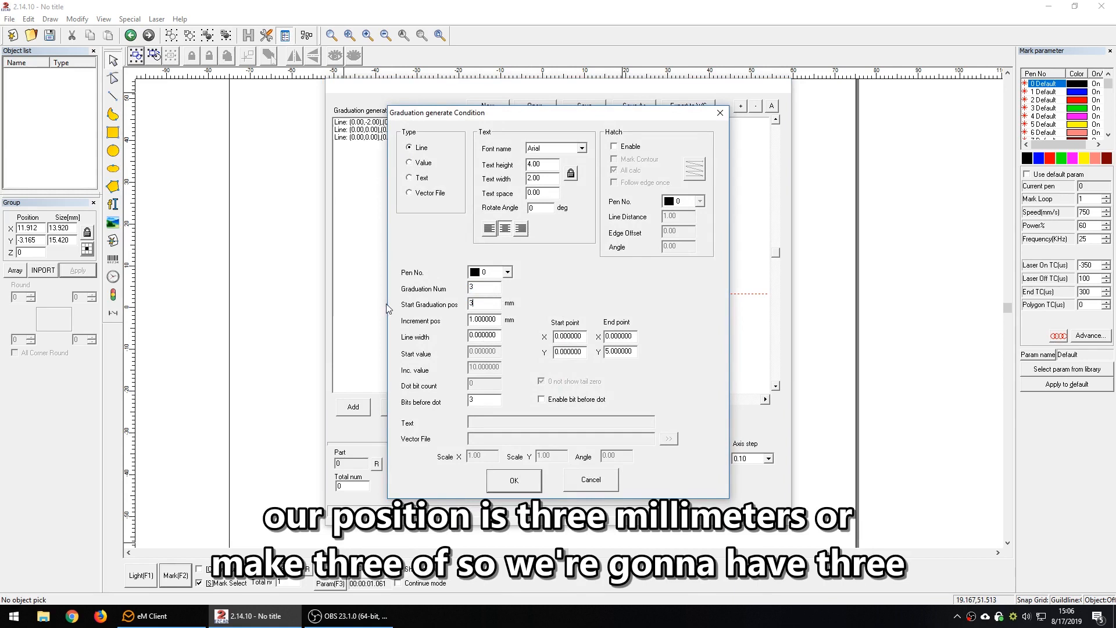
Set the fourth condition's increment to 5 mm and its line width to 0.05
key(Tab)
text(1)
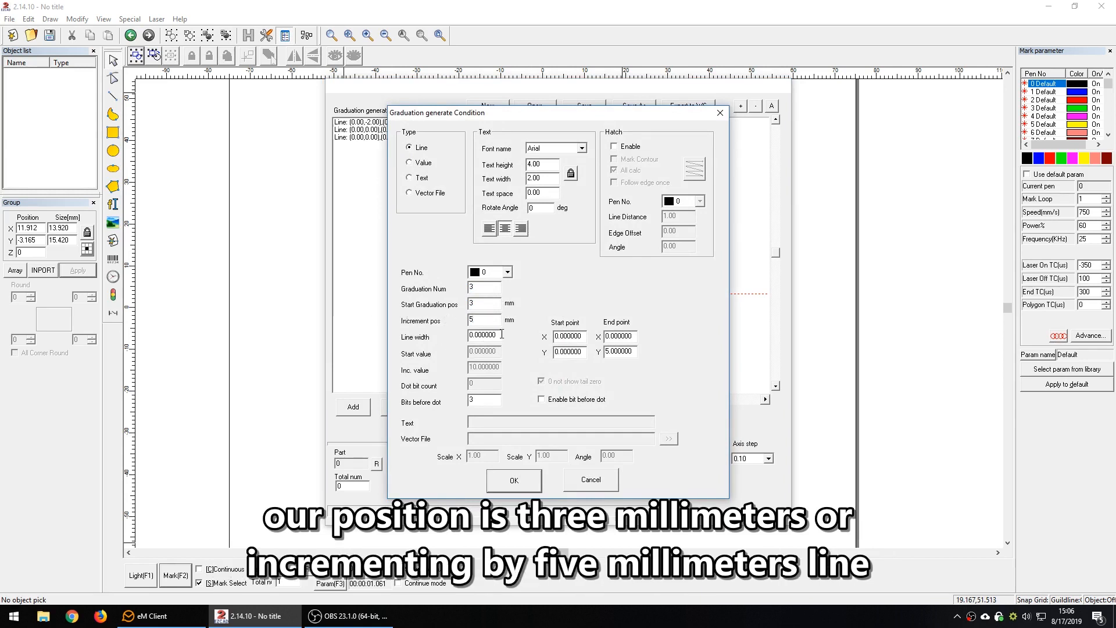
key(Tab)
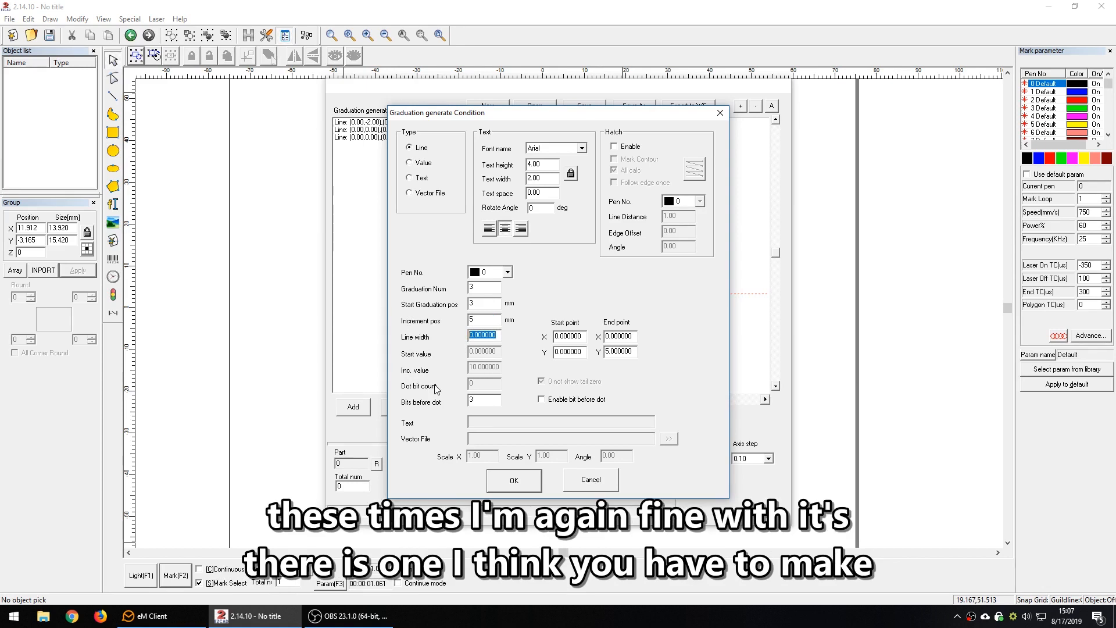
key(BackSpace)
Enable hatching for the fourth line condition with the concentric pattern, All calc off and line distance 0.01
click(634, 148)
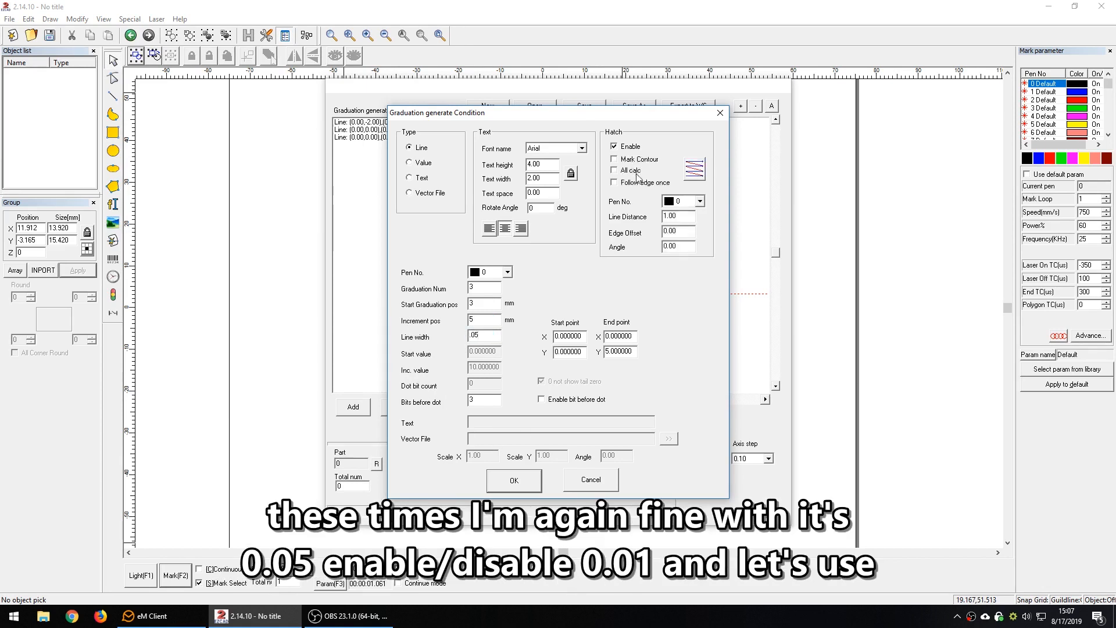
double_click(677, 216)
text(.0)
click(701, 171)
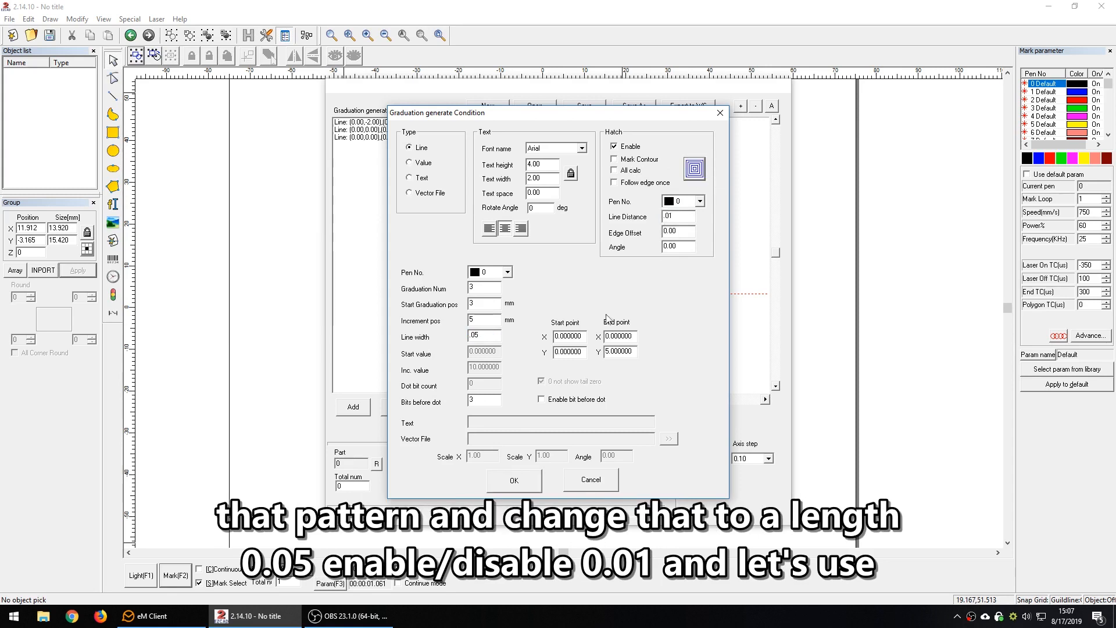
Set the fourth condition's end point Y to 9 and accept the condition
double_click(632, 350)
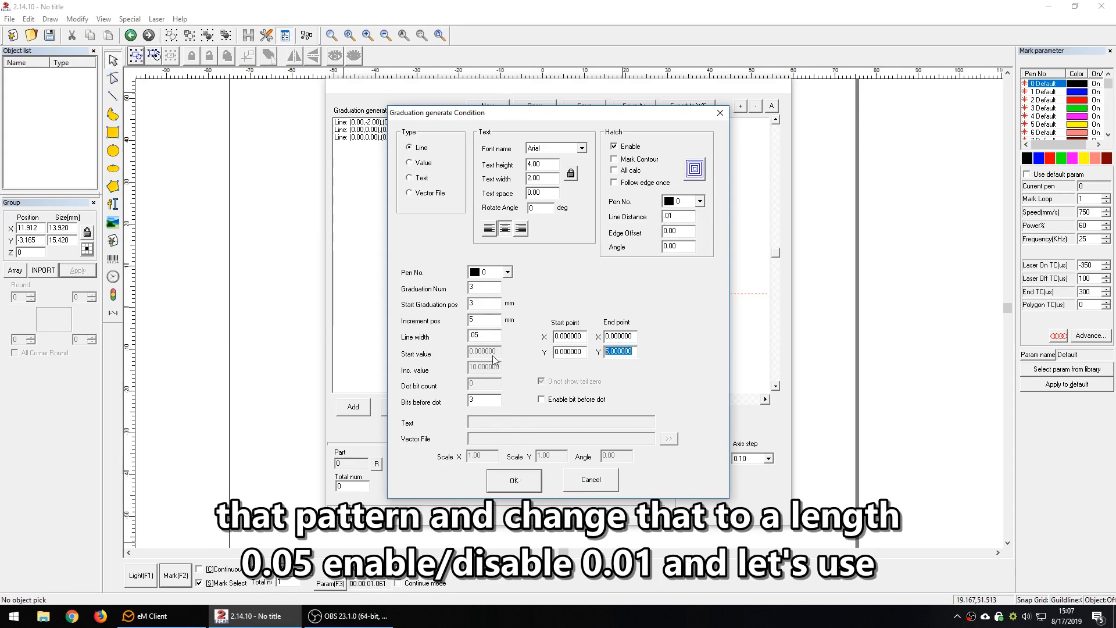
text(9)
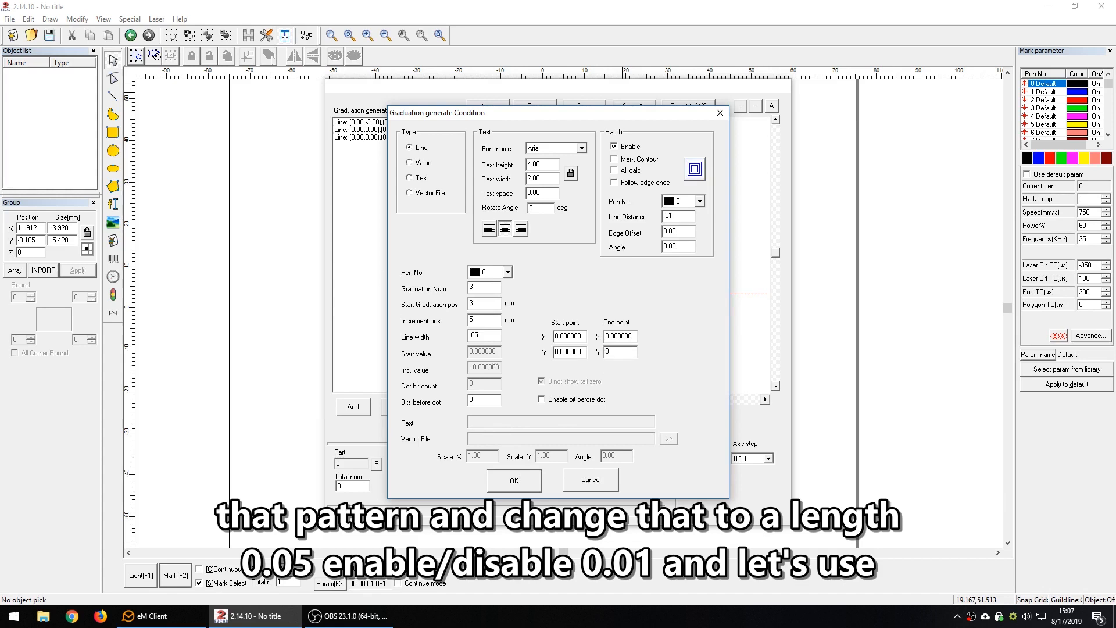
click(515, 482)
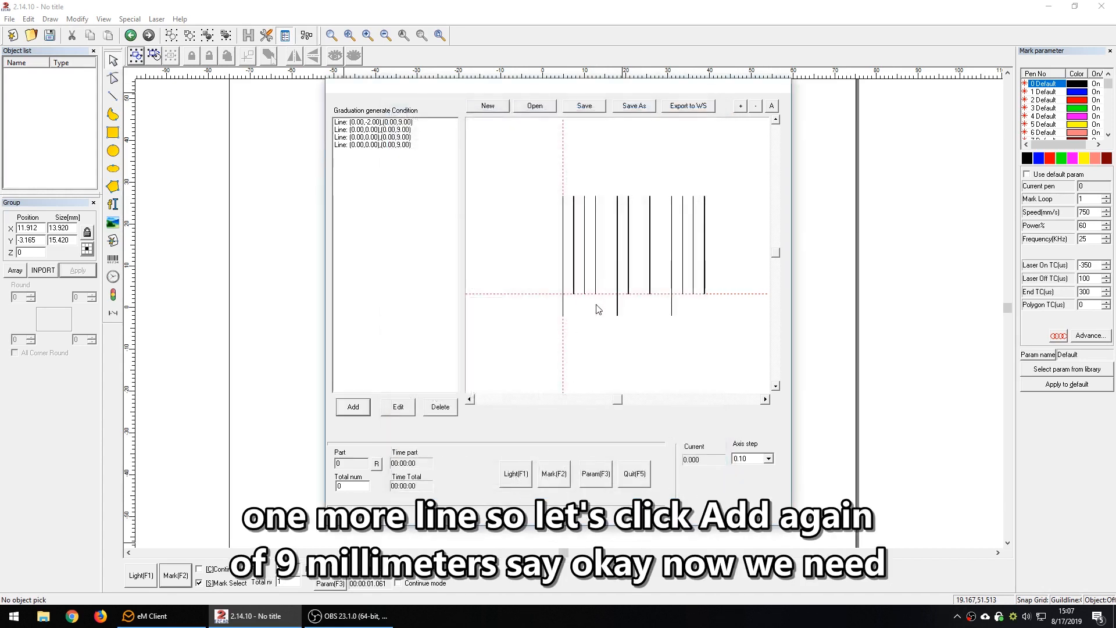
Add a fifth line graduation condition with 2 graduations starting at position 4 mm
click(366, 407)
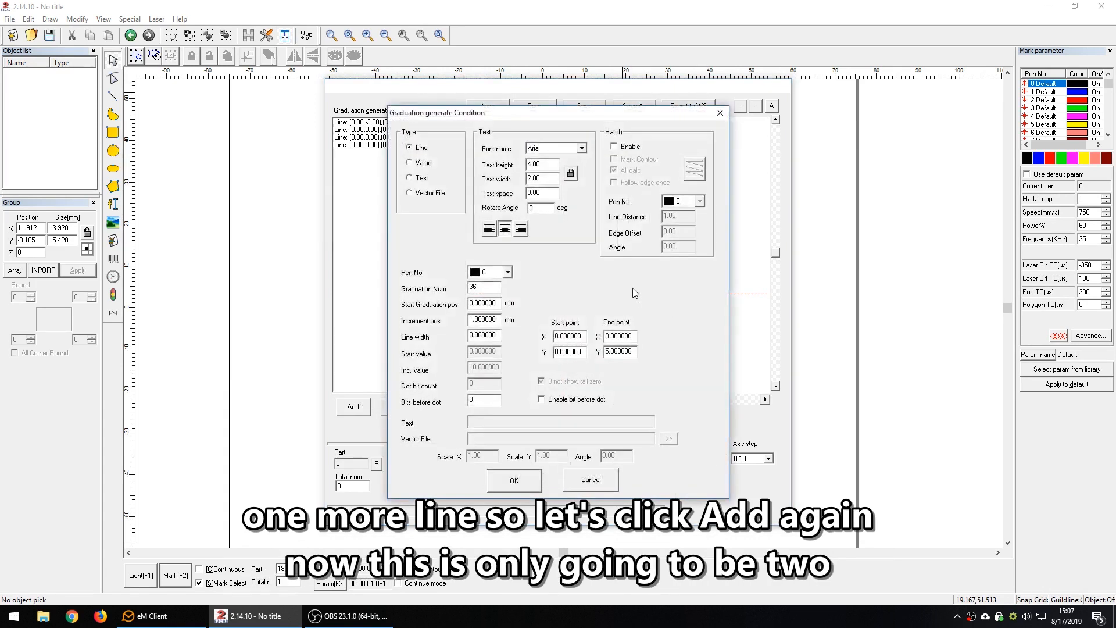
drag(497, 287, 442, 289)
text(2)
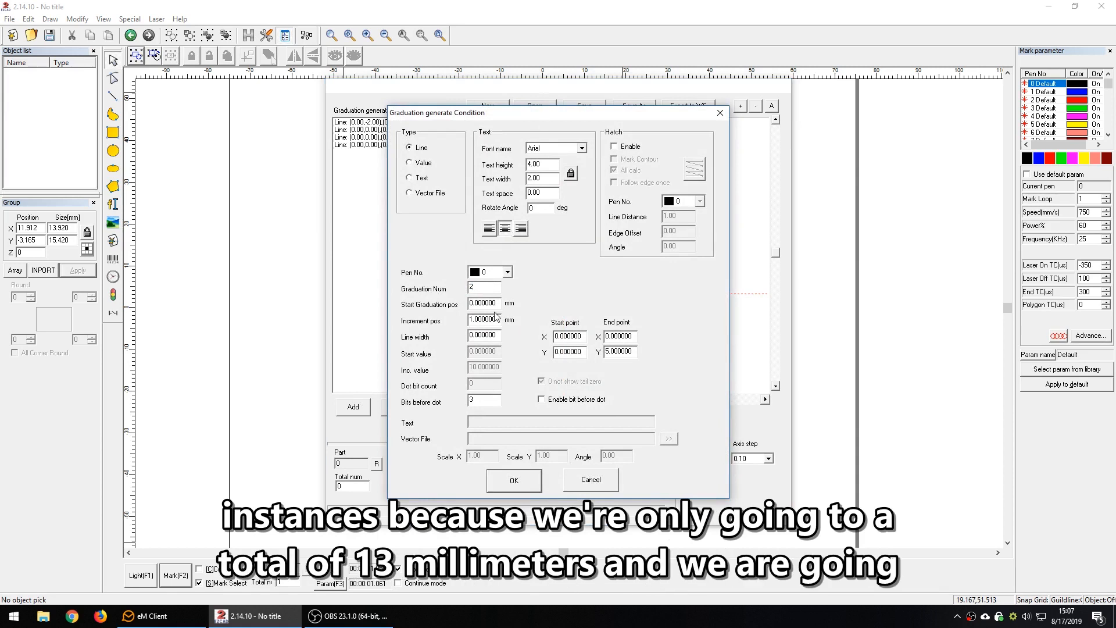
drag(498, 319, 409, 307)
text(4)
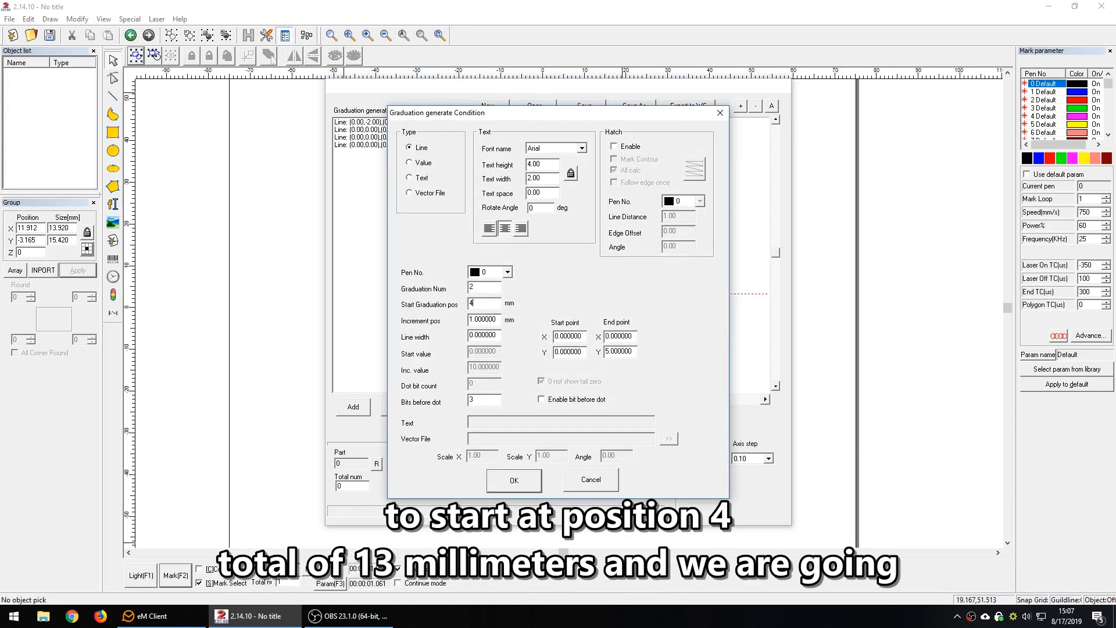
Set the fifth condition's line width to 0.05, increment to 5 mm and end point Y to 9
drag(500, 114, 752, 175)
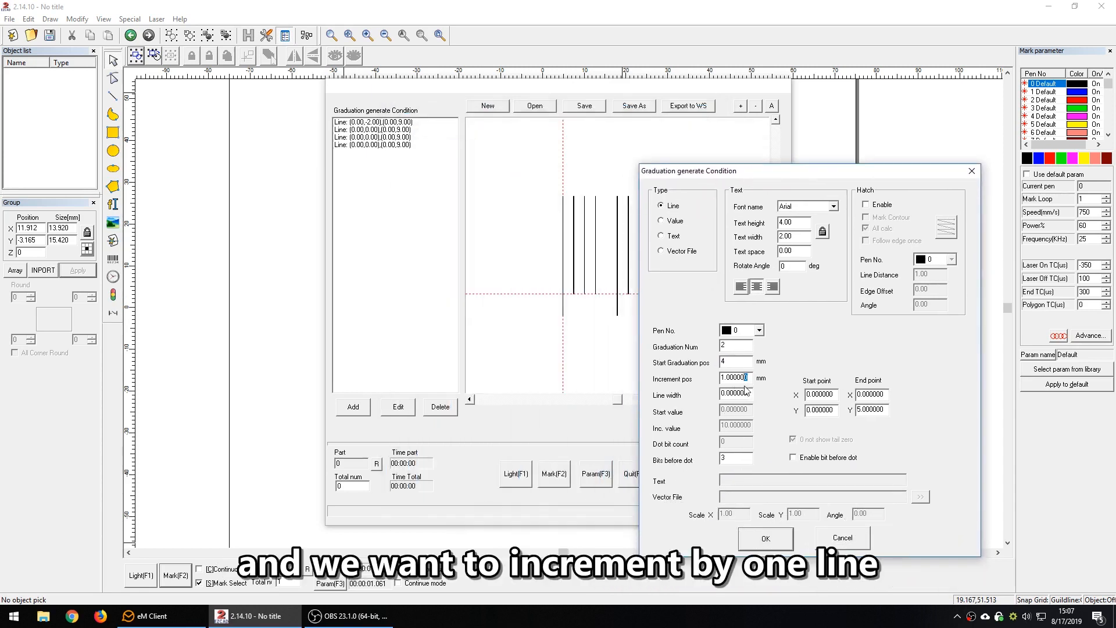
drag(747, 393, 656, 394)
text(.05)
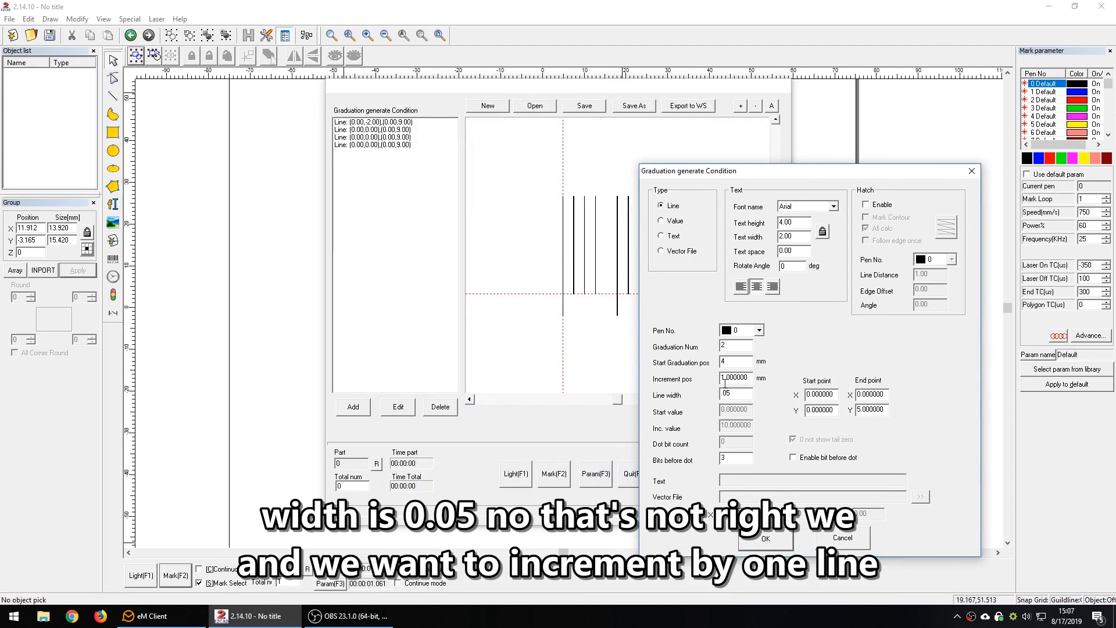
drag(748, 379, 663, 378)
text(5)
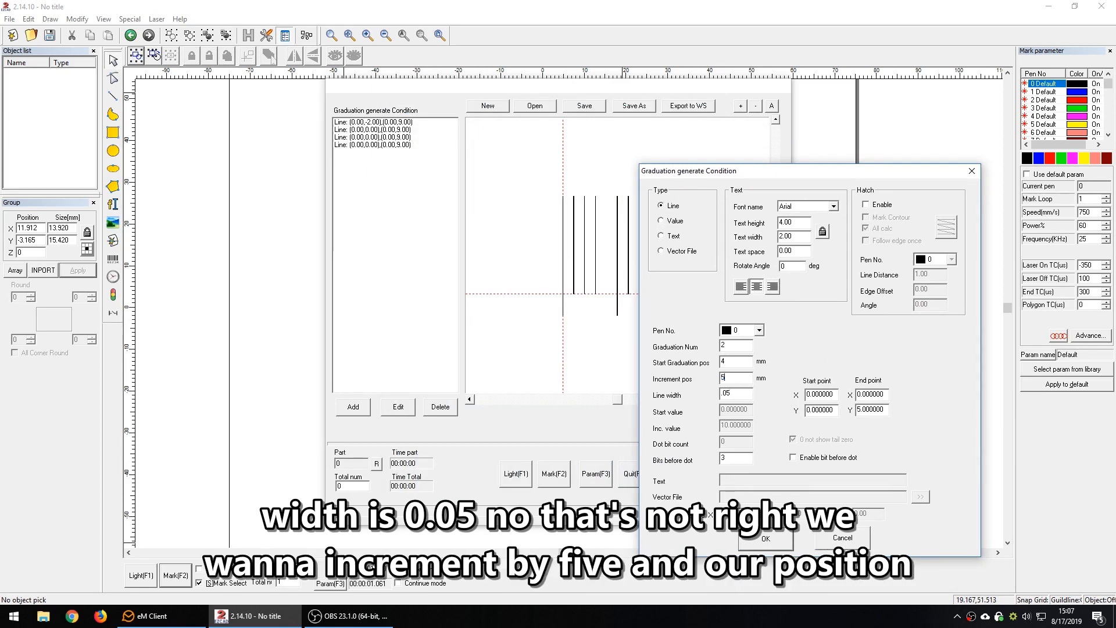
click(744, 393)
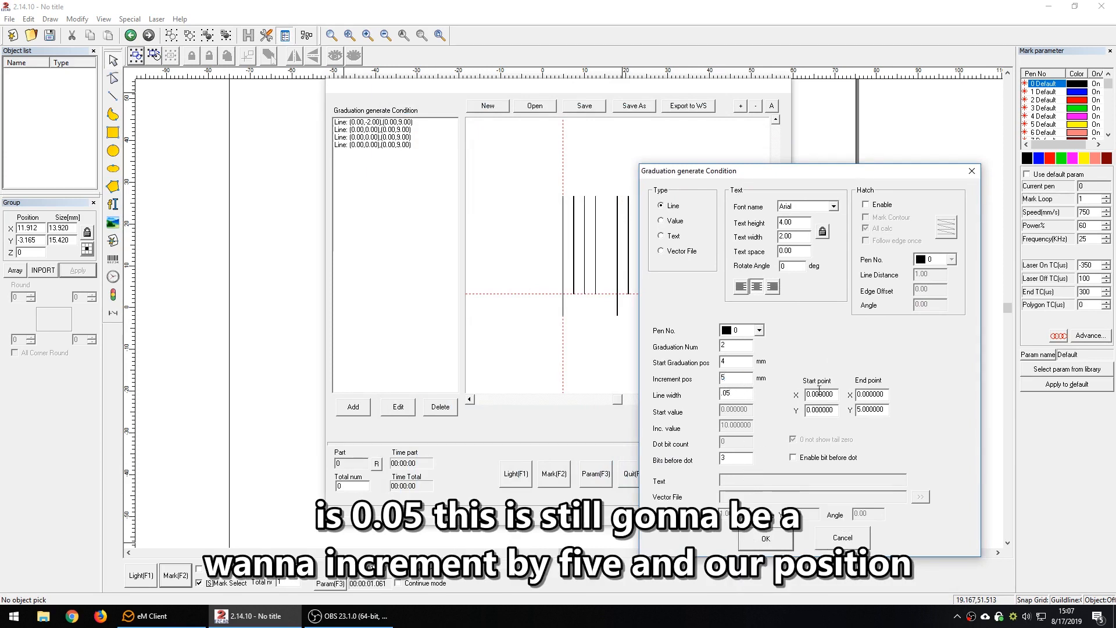
drag(874, 410, 824, 411)
text(9)
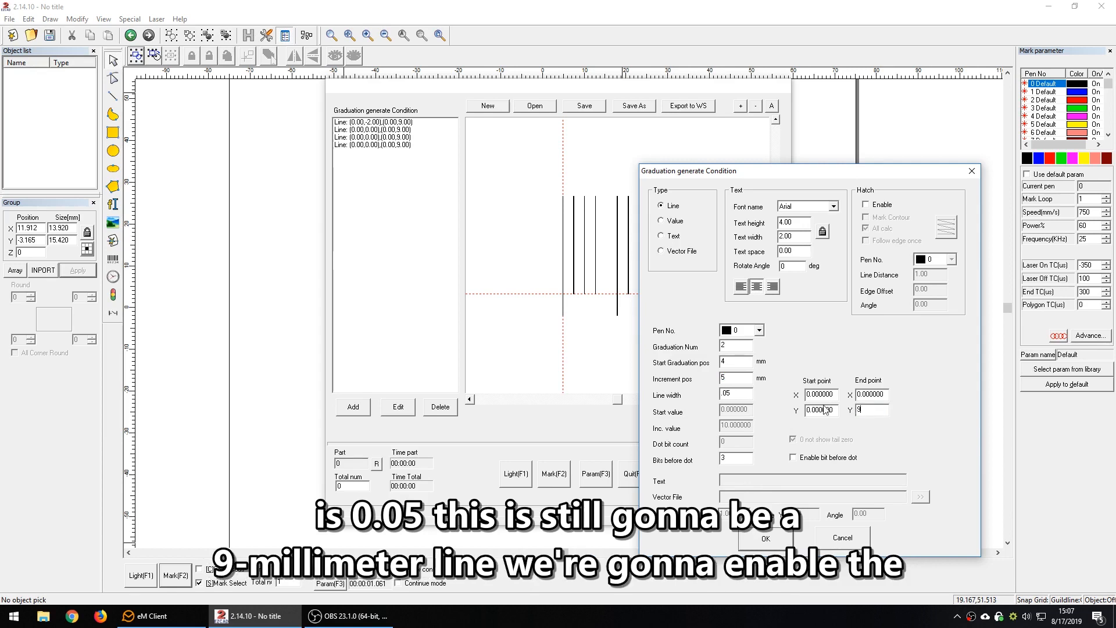
Enable hatching for the fifth condition with the concentric pattern, All calc off and line distance 0.01, and accept the condition
click(866, 205)
drag(936, 274, 852, 265)
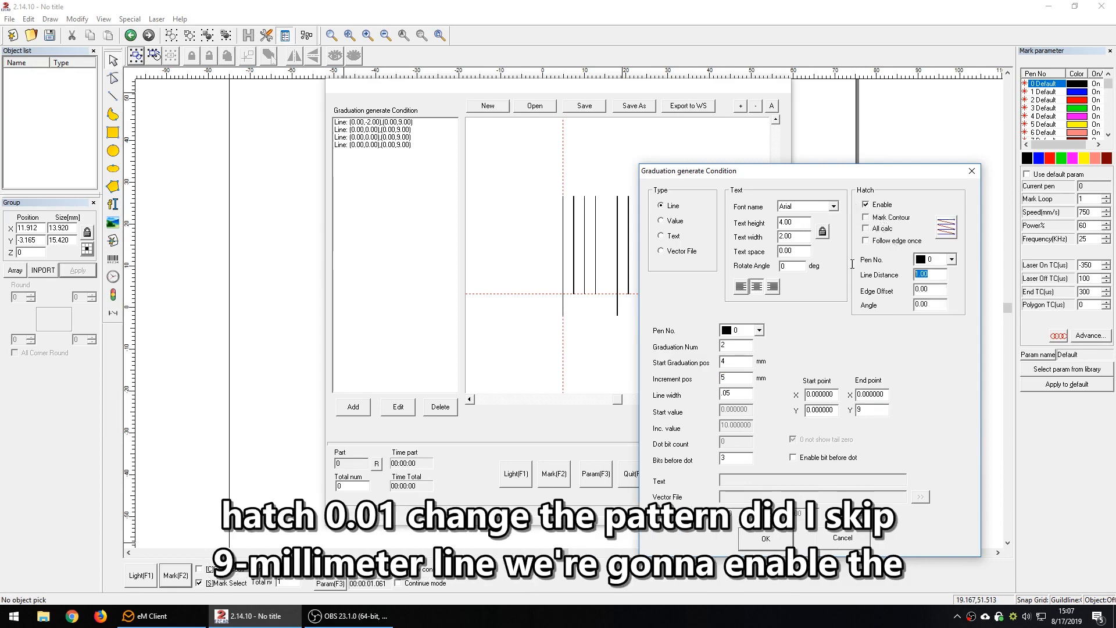
text(.05)
click(947, 228)
click(946, 228)
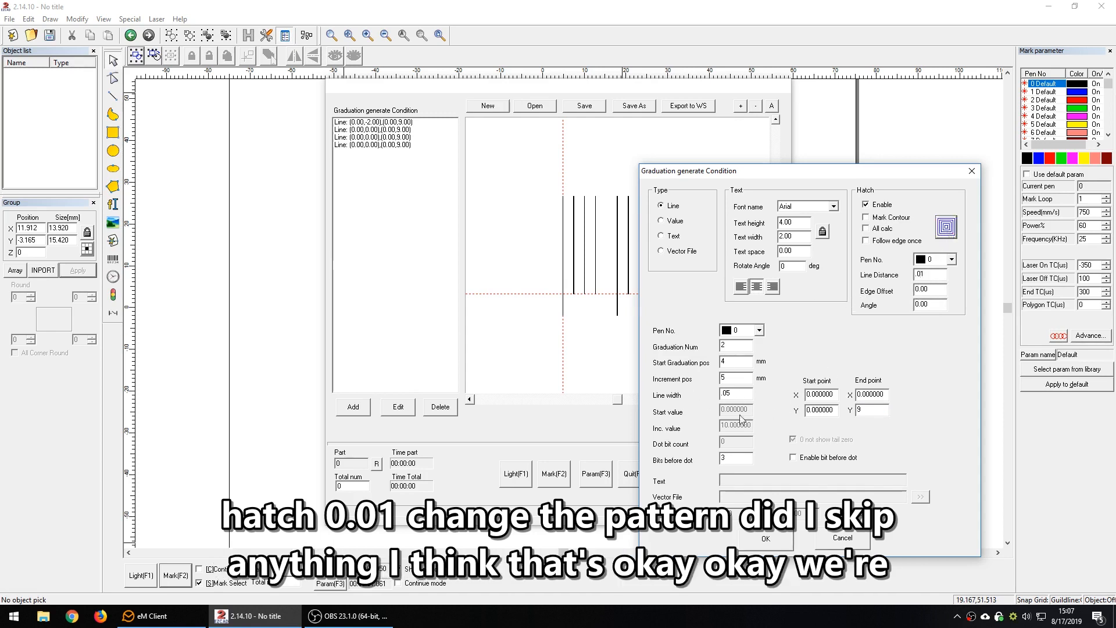
click(770, 538)
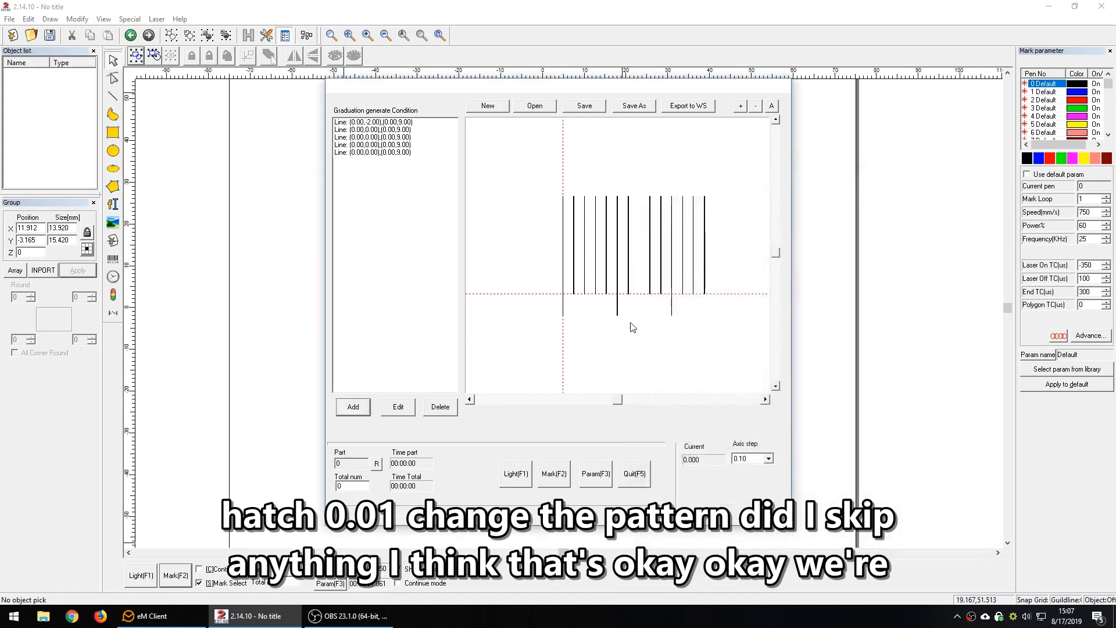
scroll(652, 266, down, 2)
scroll(633, 265, up, 4)
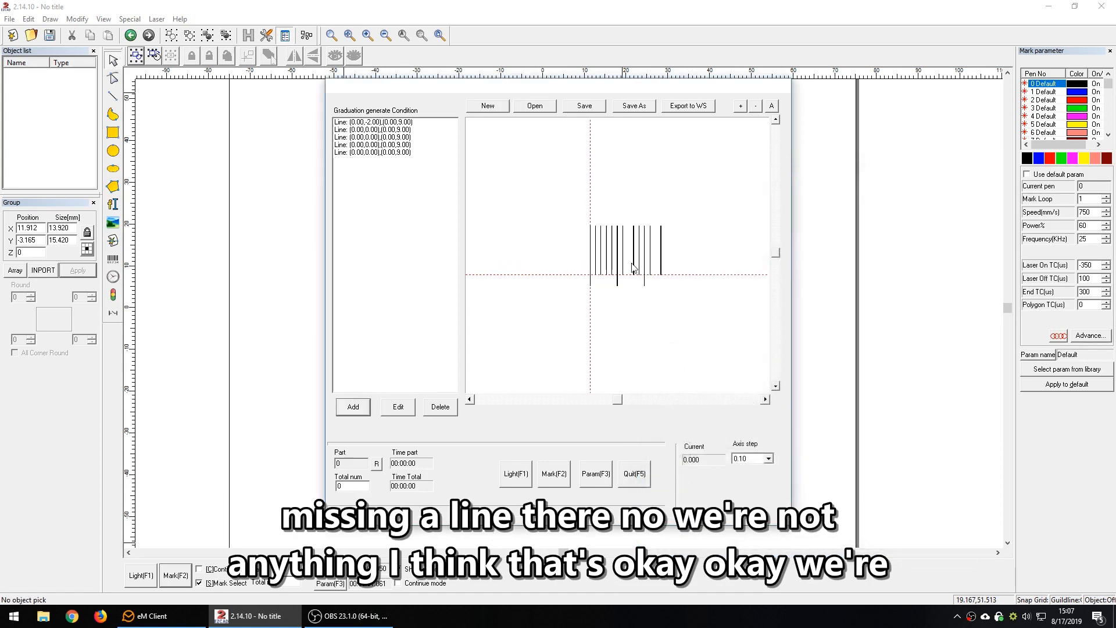
scroll(669, 274, down, 1)
scroll(670, 302, down, 1)
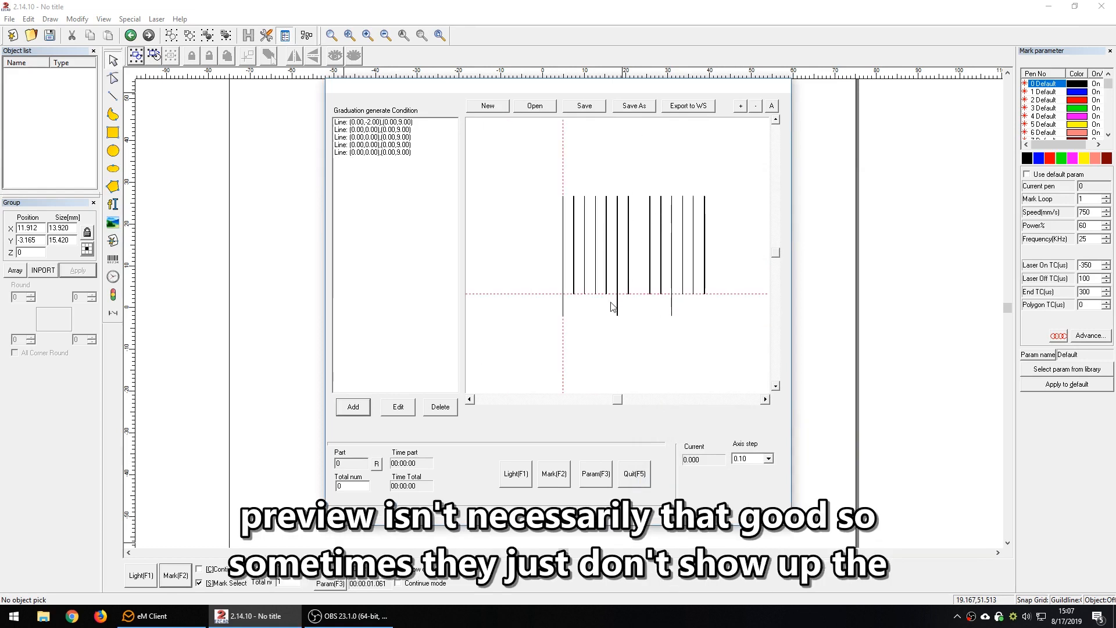
Add a sixth graduation condition of type Value with the text rotate angle set to 90 degrees
scroll(650, 269, down, 1)
scroll(648, 269, up, 2)
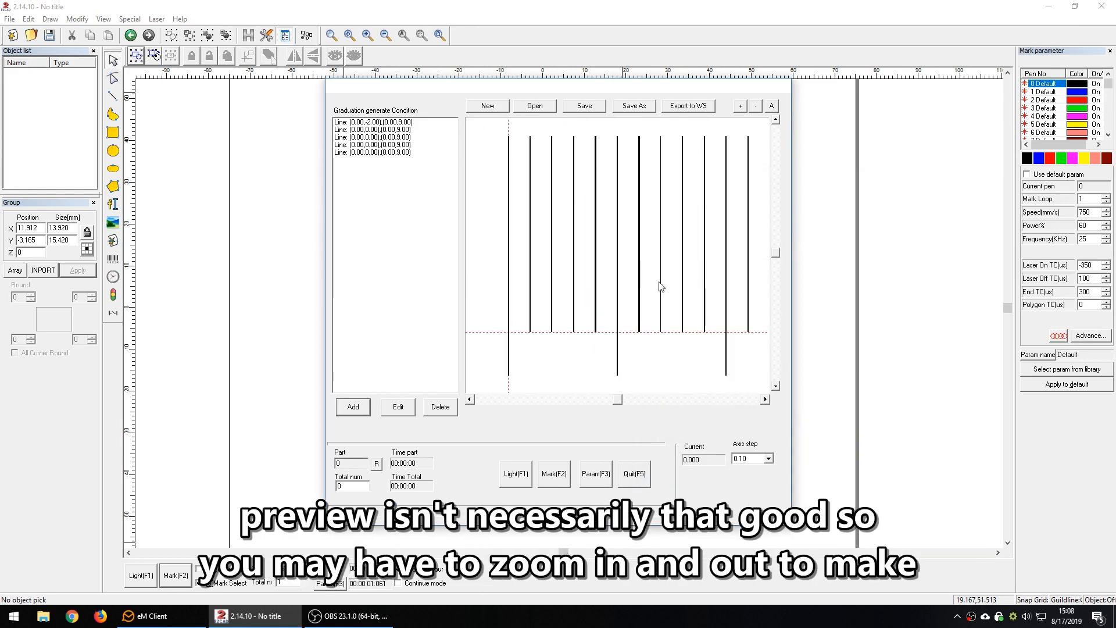
scroll(681, 320, down, 1)
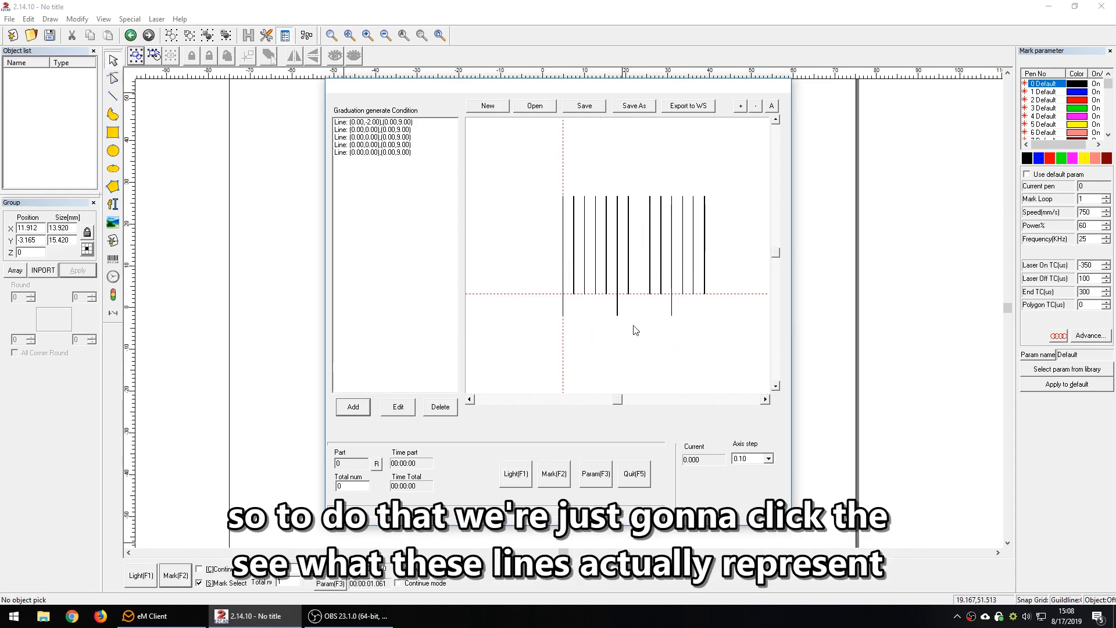
click(353, 408)
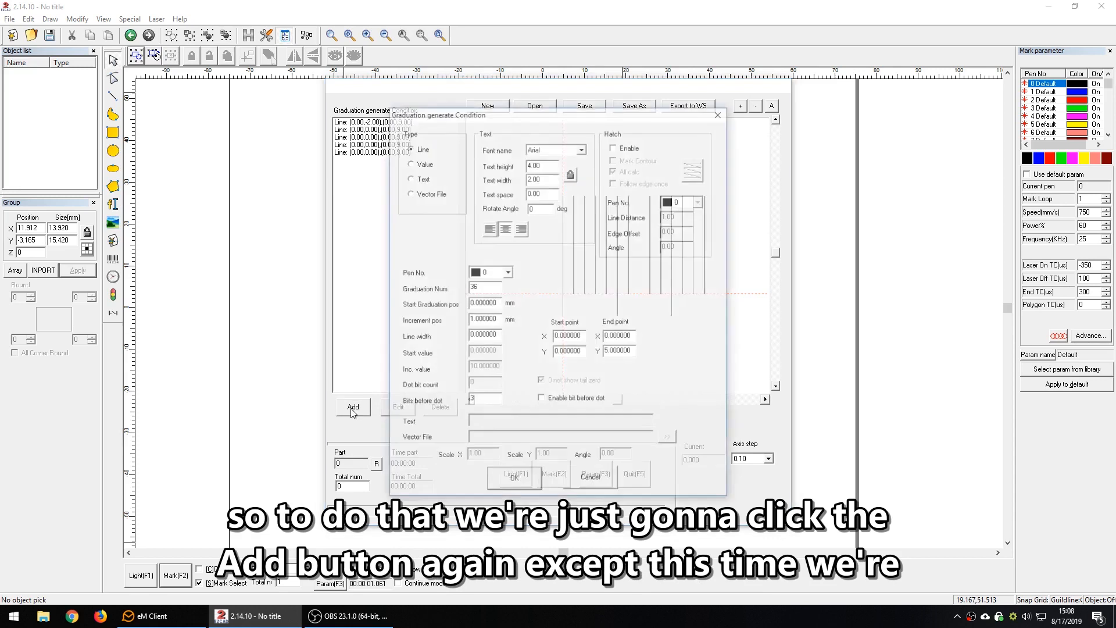
click(424, 163)
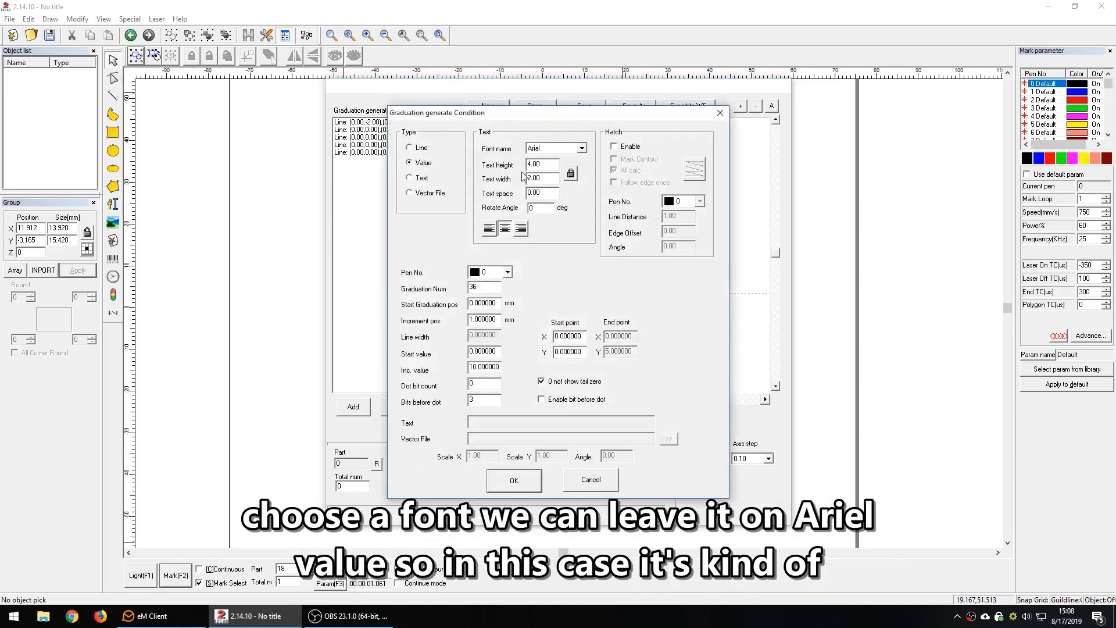
drag(545, 168, 526, 165)
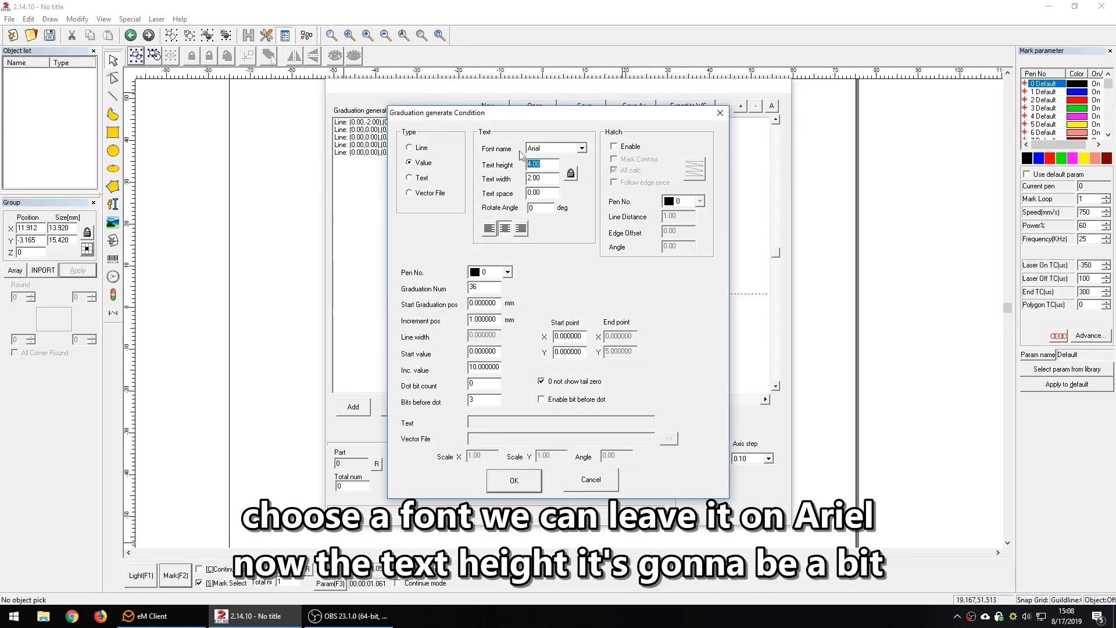
drag(522, 114, 812, 115)
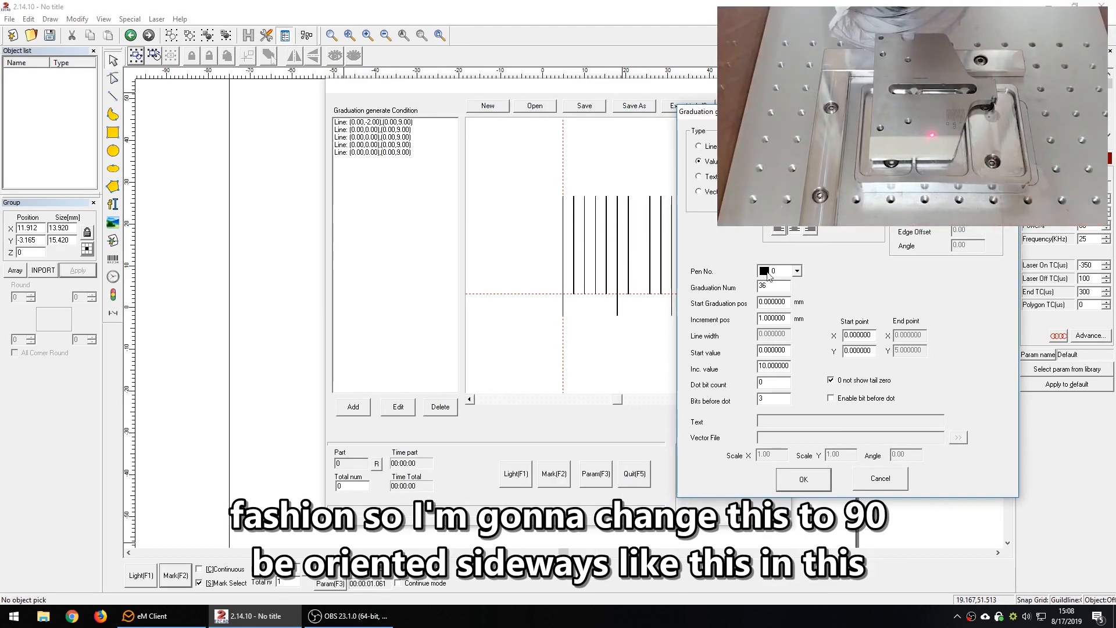
text(90)
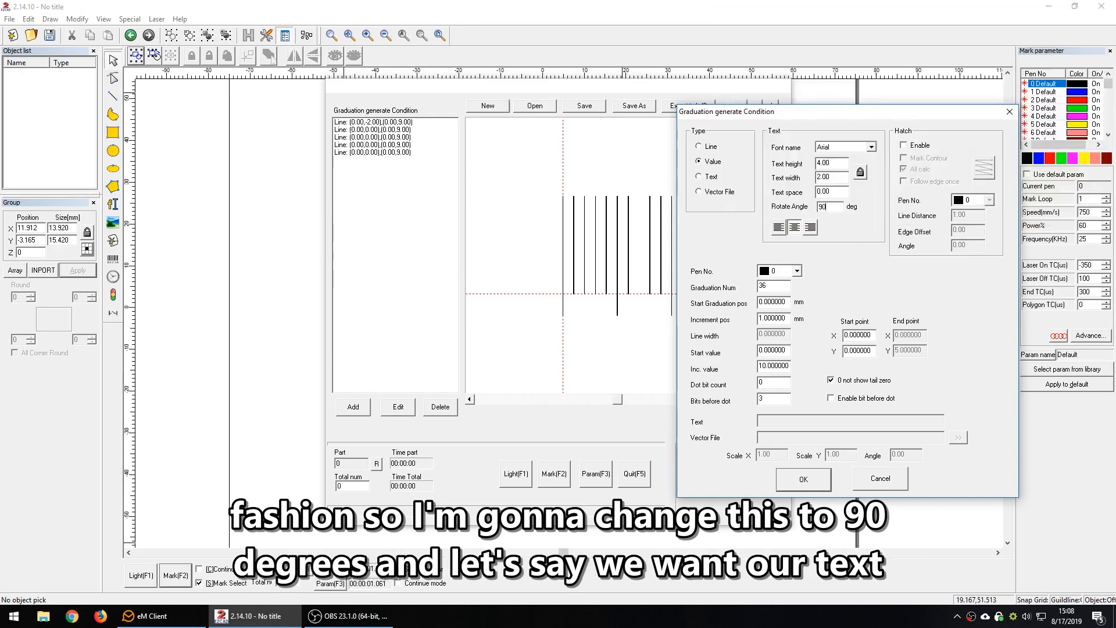
Set the value condition's text height to 2.5 and its start point X to 2
double_click(839, 165)
text(2.5)
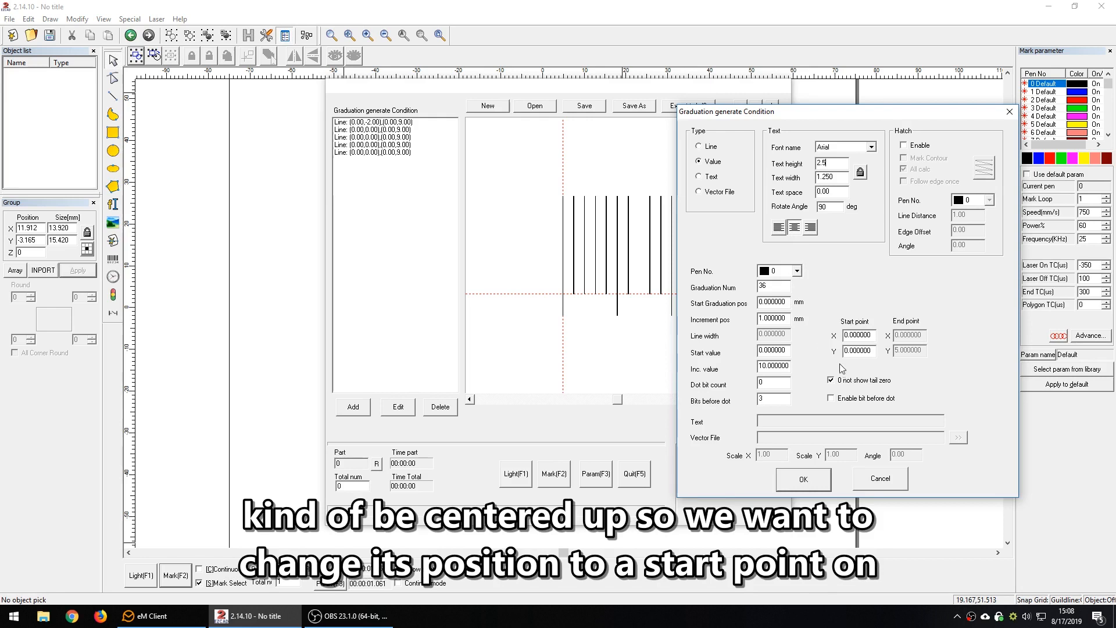
drag(873, 335, 813, 331)
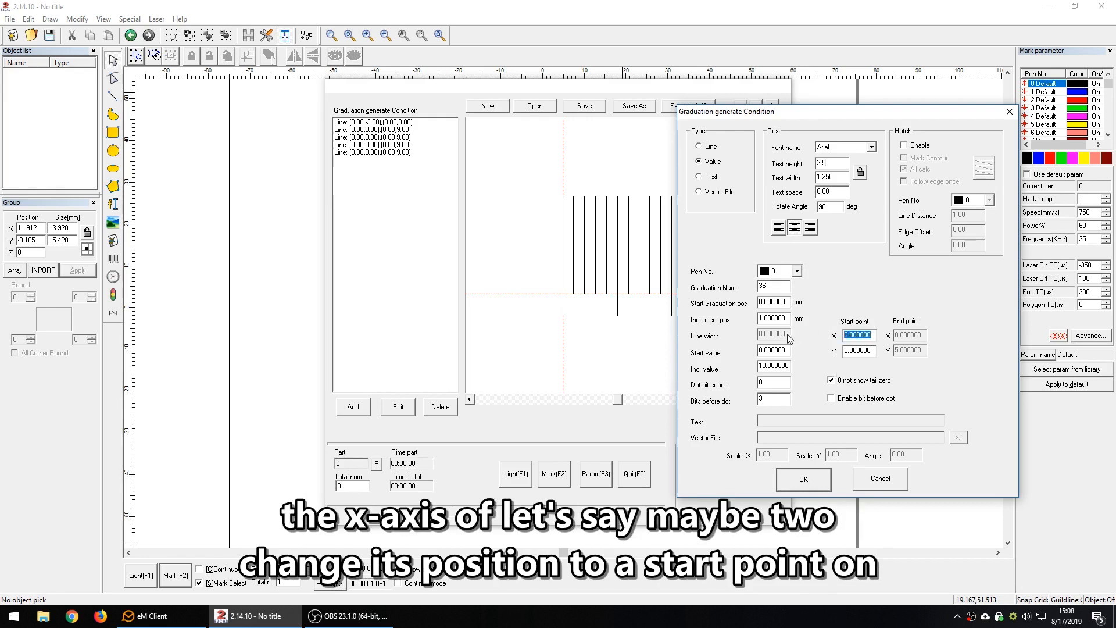
text(2)
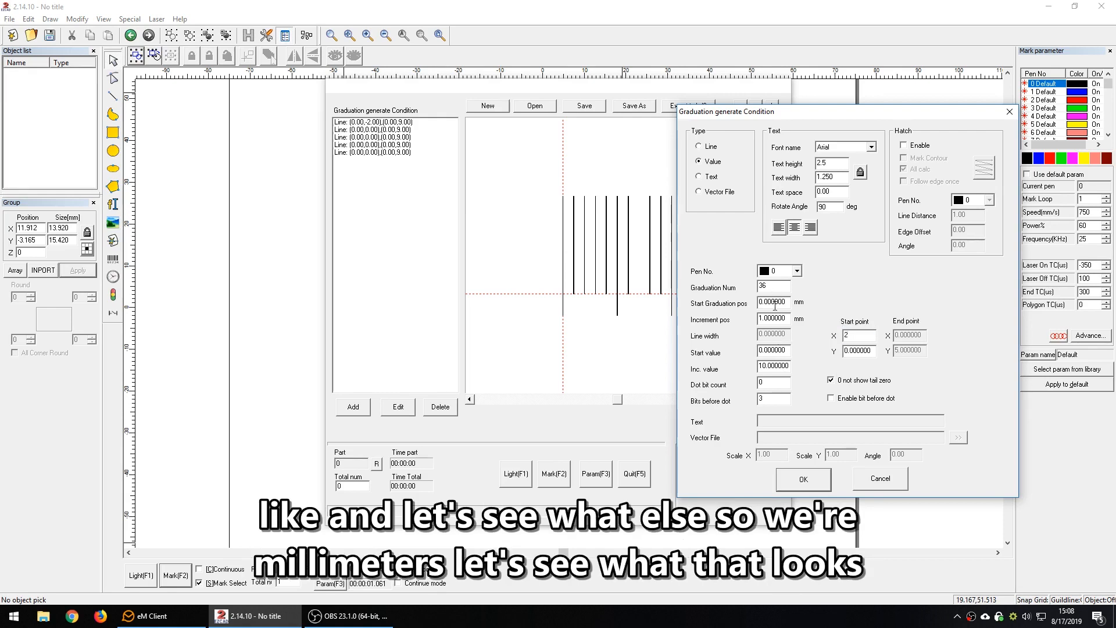
Set the value condition to 3 graduations starting at position 0 mm with a 5 mm position increment
drag(789, 318, 734, 318)
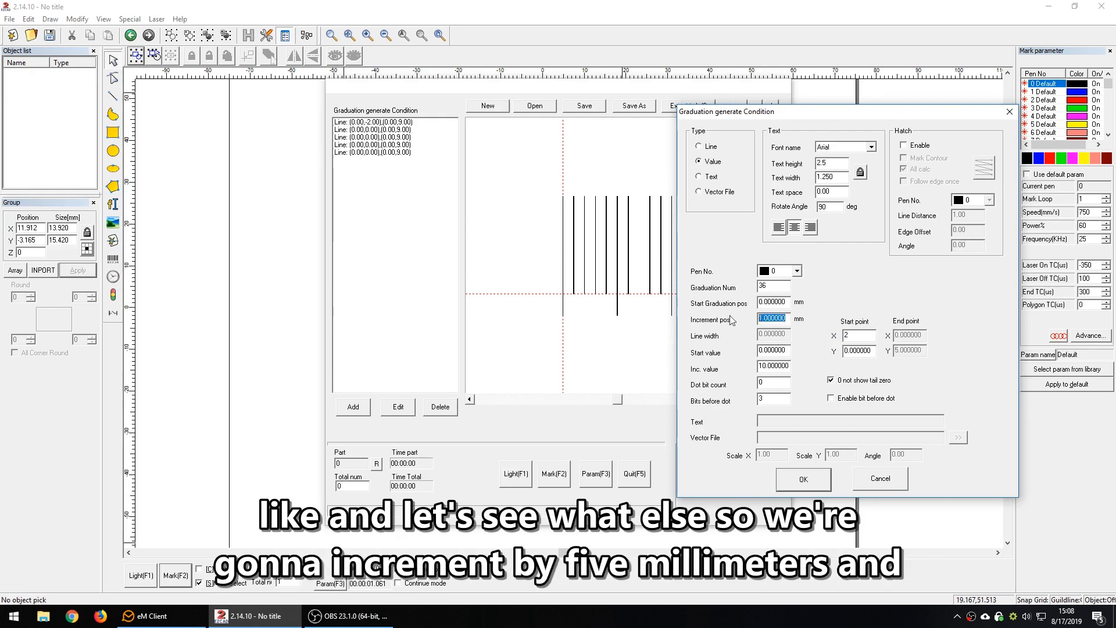
text(5)
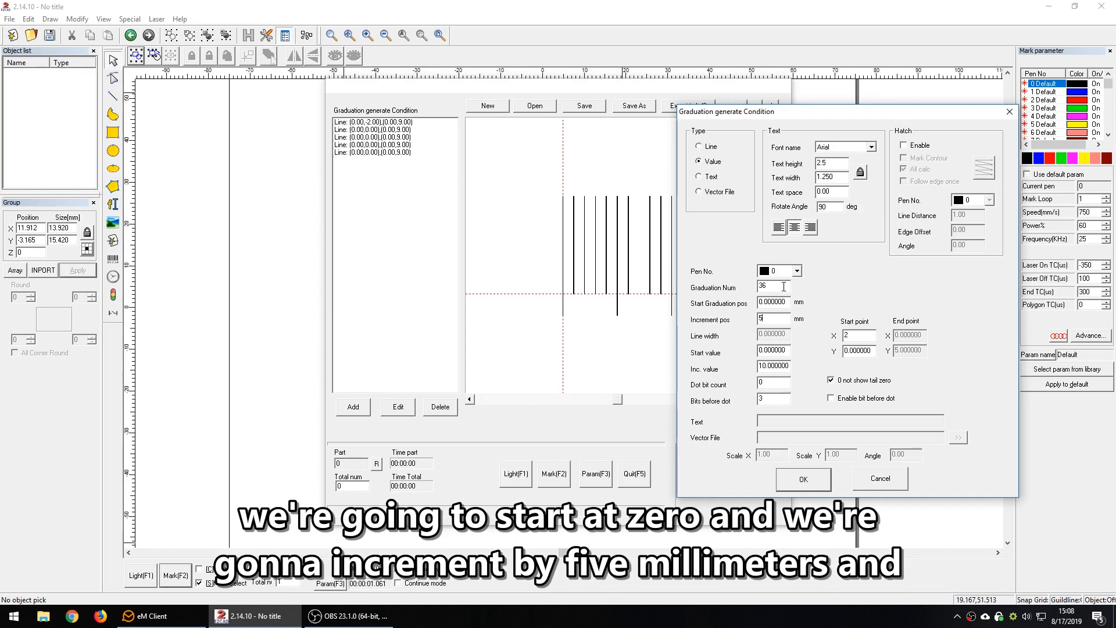
drag(787, 301, 725, 288)
text(0)
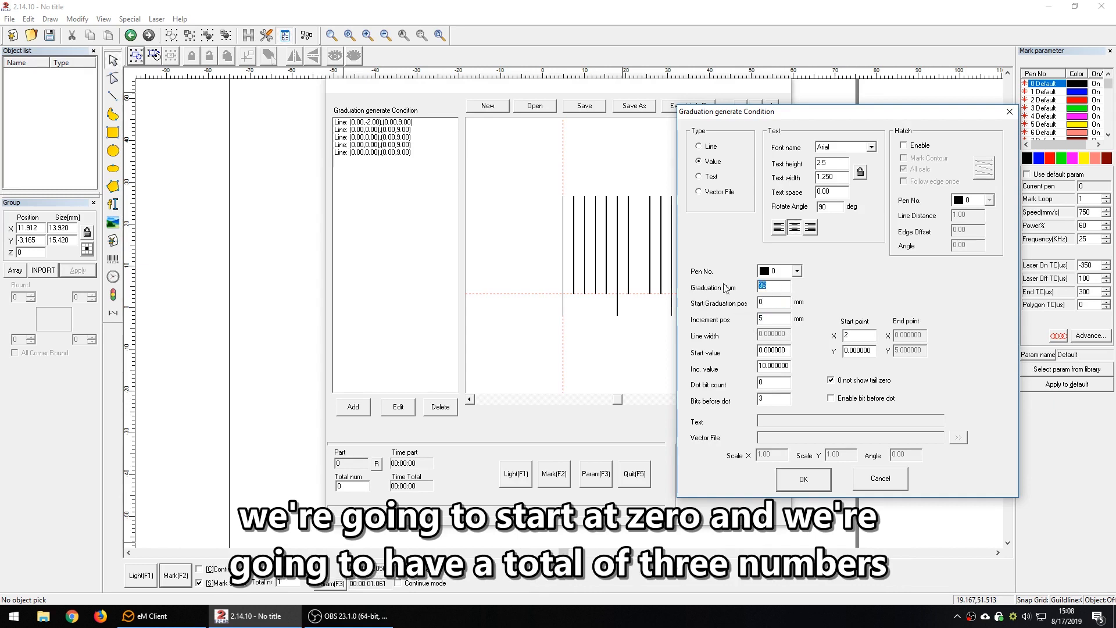
text(3)
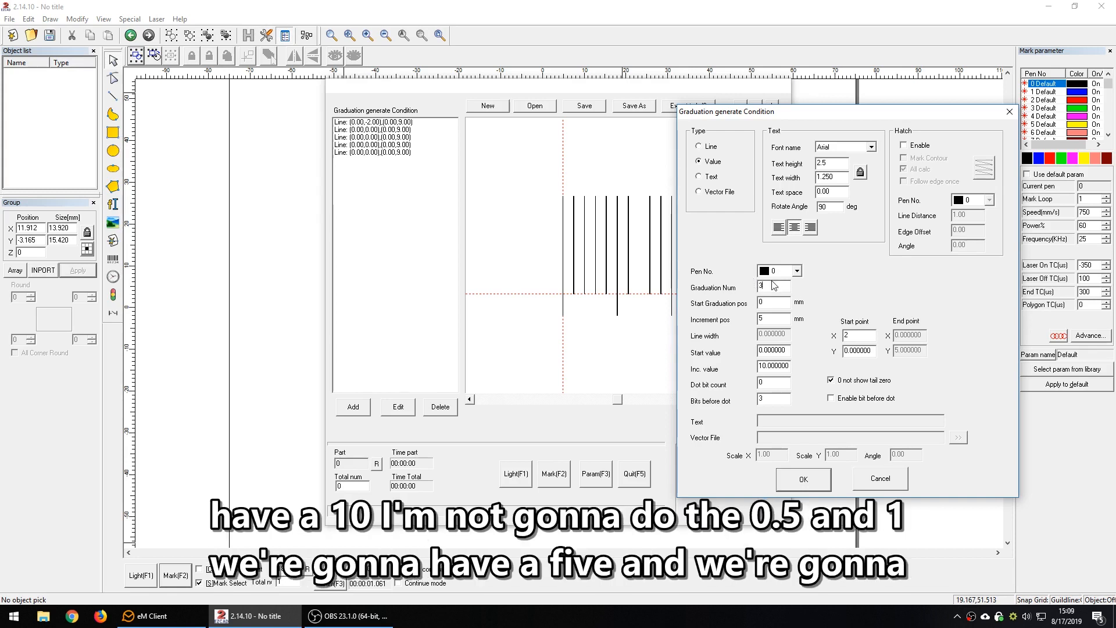
double_click(761, 318)
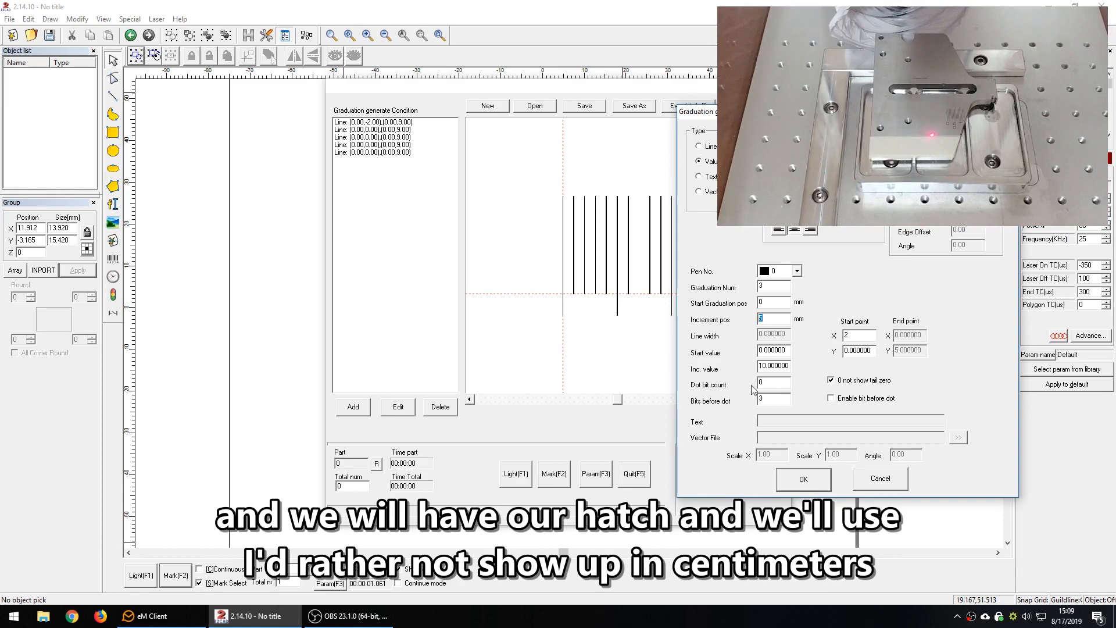
Enable hatching for the value condition with the connected back-and-forth pattern, All calc off and line distance 0.025, and accept the condition
click(918, 147)
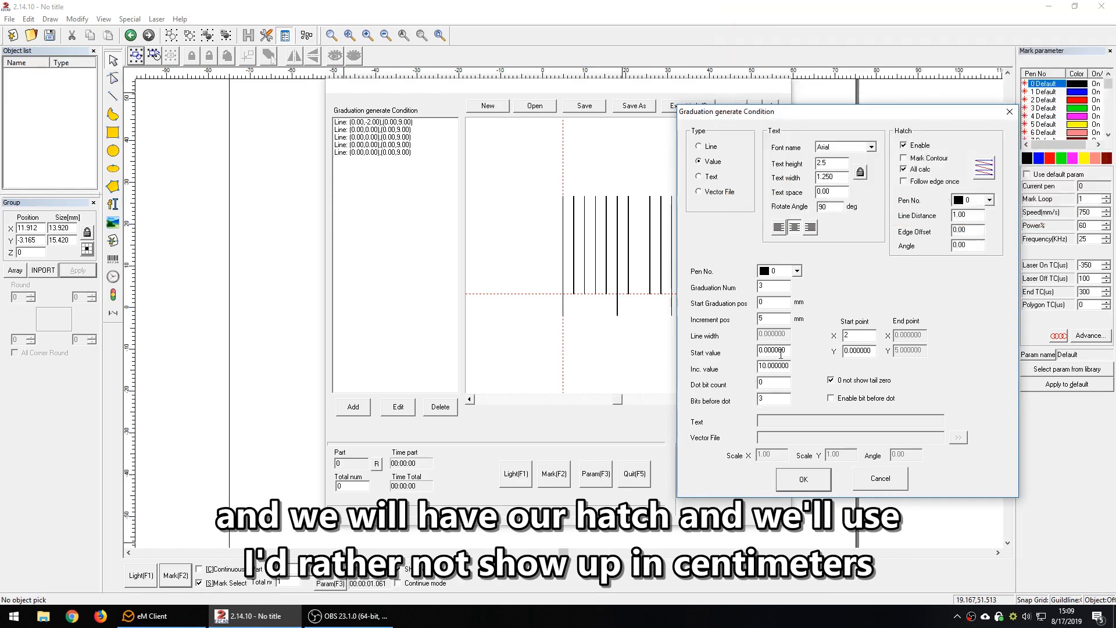
click(923, 169)
drag(973, 215, 908, 218)
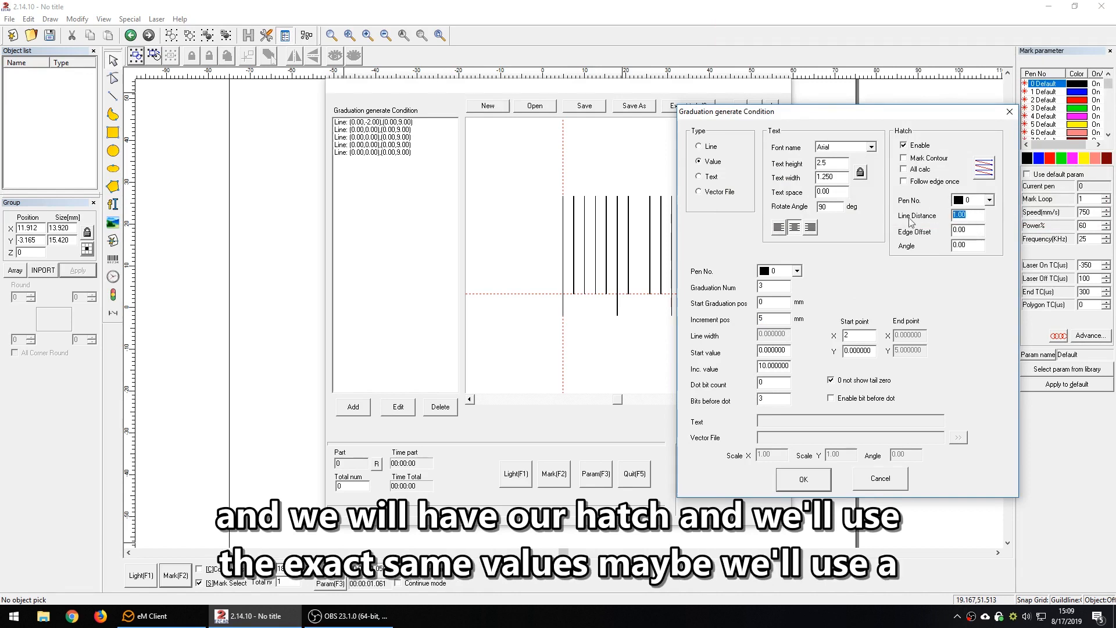
text(.025)
click(984, 168)
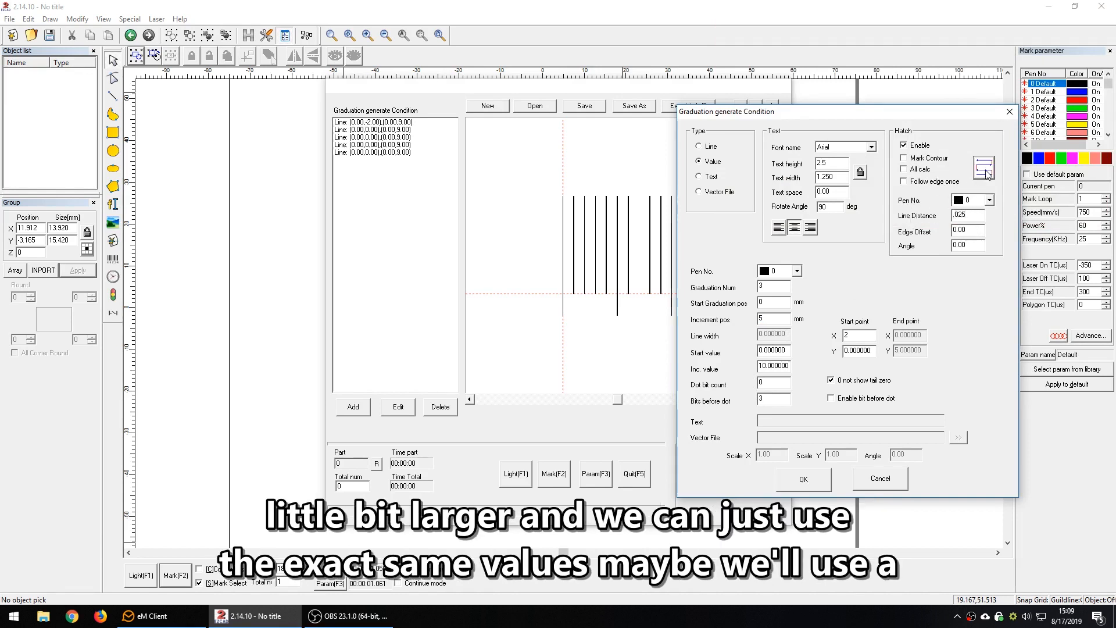
click(981, 174)
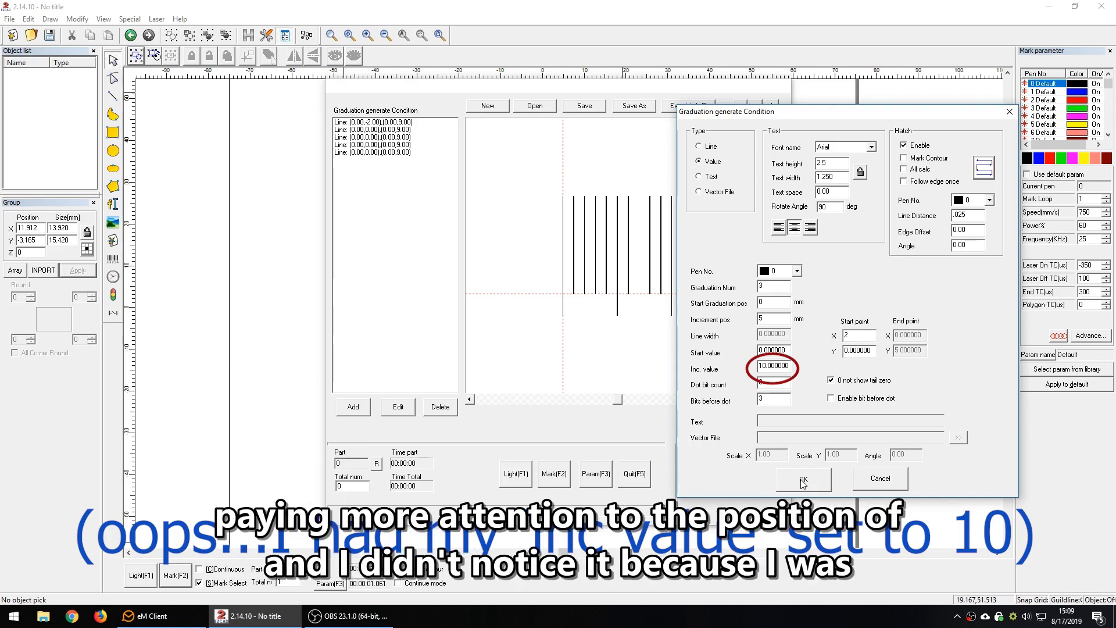
click(803, 480)
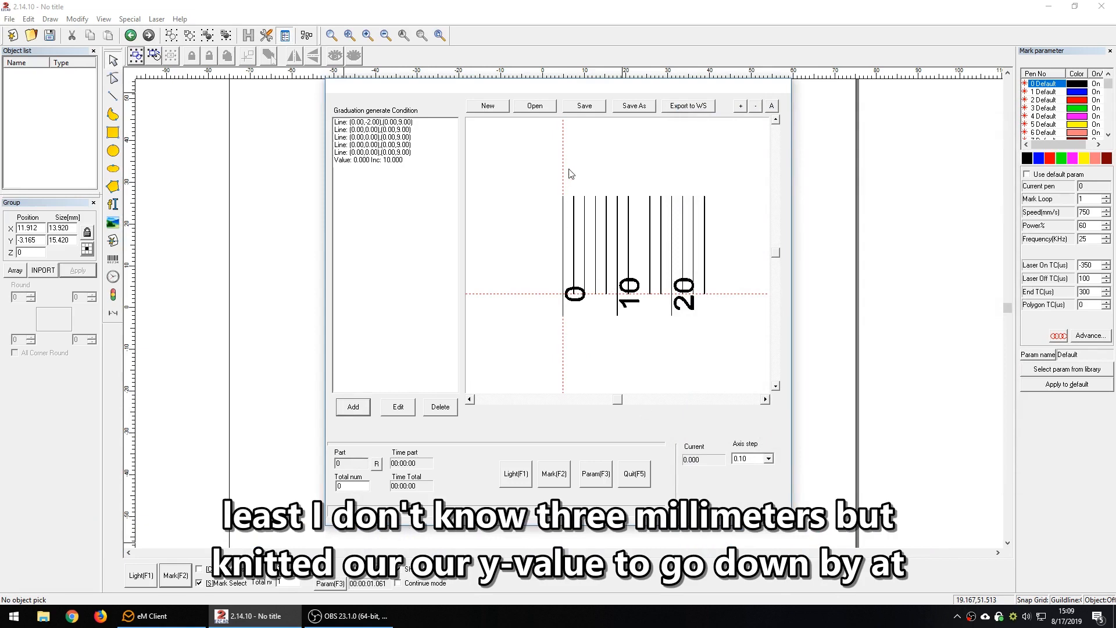
Edit the value condition so its text starts at X 1 and Y -3, and accept the change
click(394, 407)
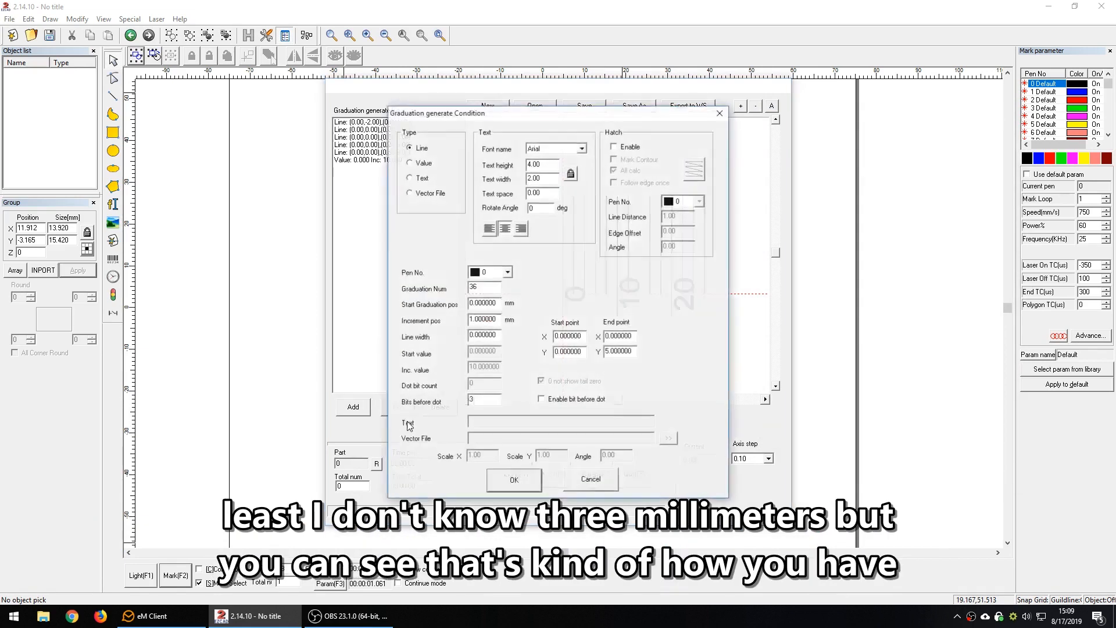
click(568, 470)
click(395, 160)
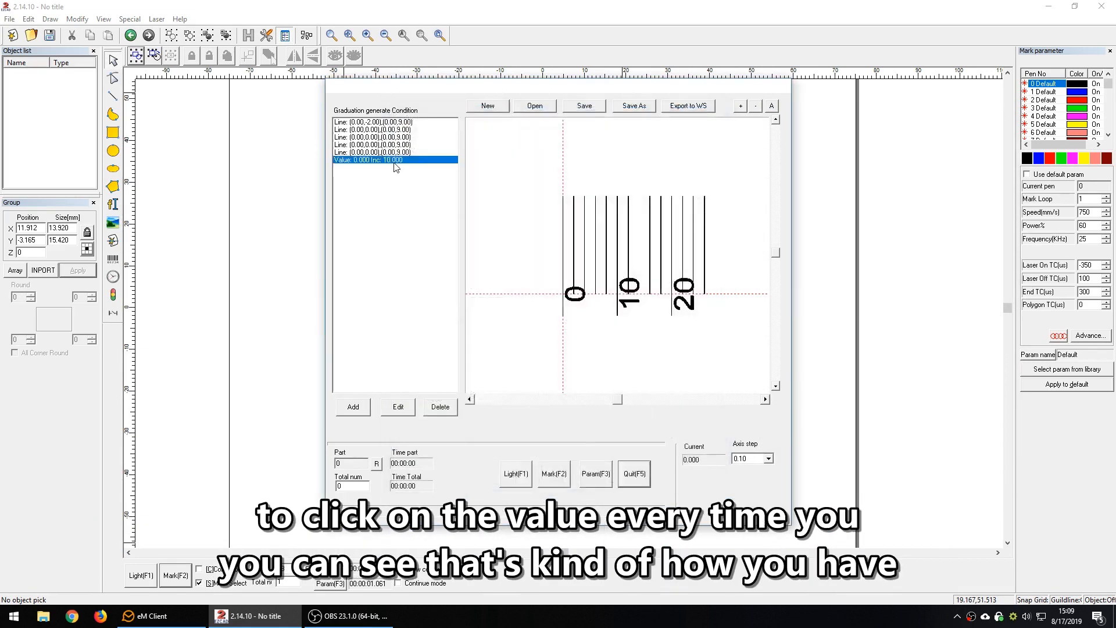
click(398, 407)
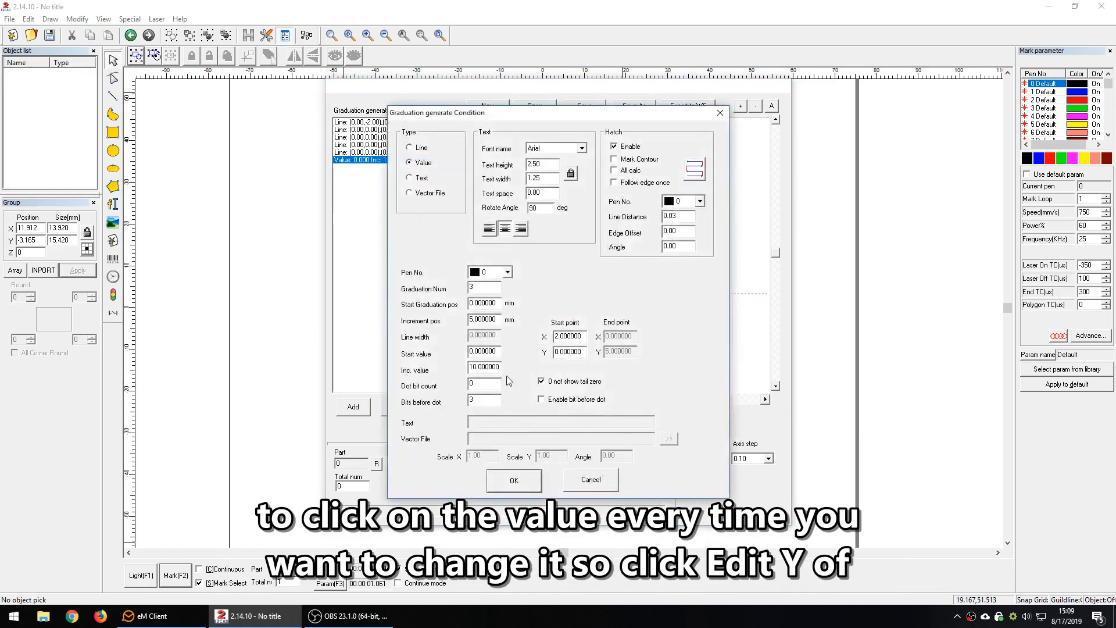
double_click(585, 354)
text(-3)
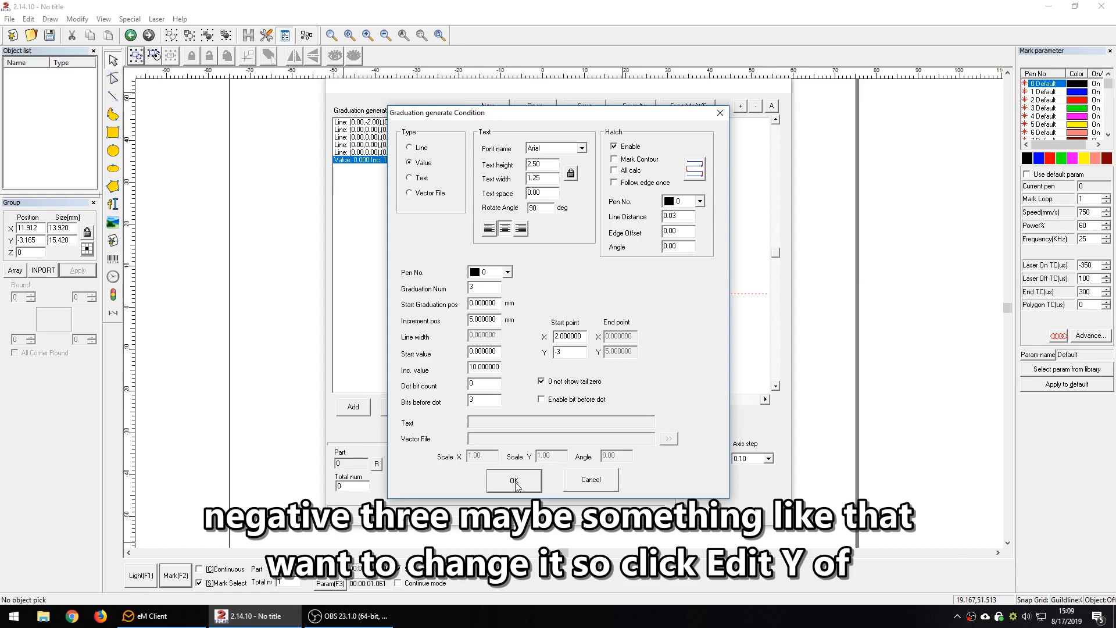
drag(515, 113, 805, 115)
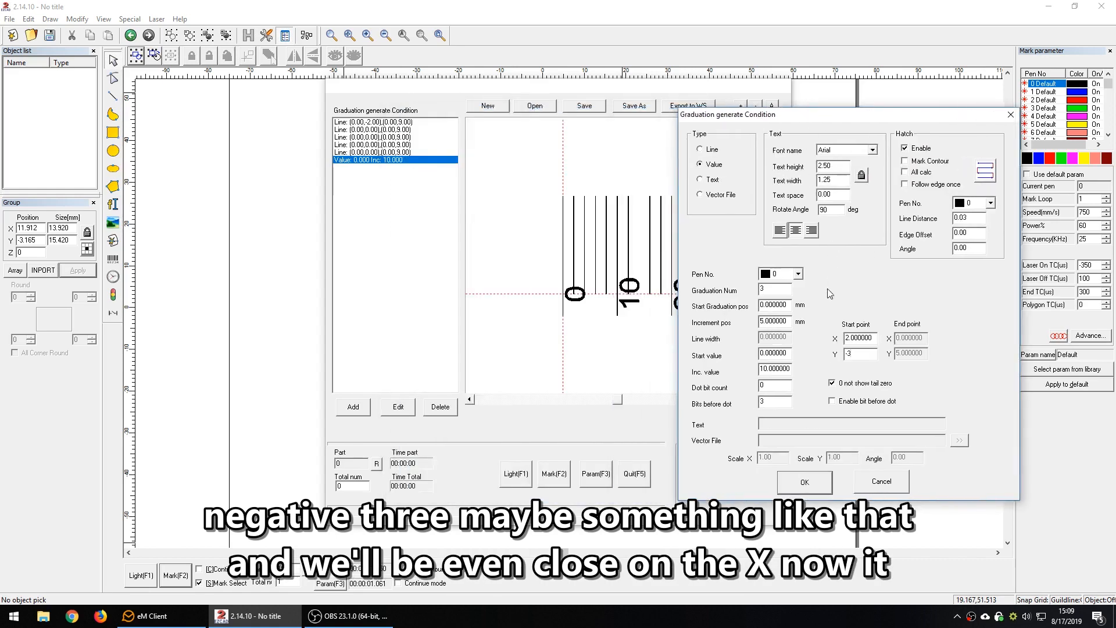
double_click(859, 338)
text(1)
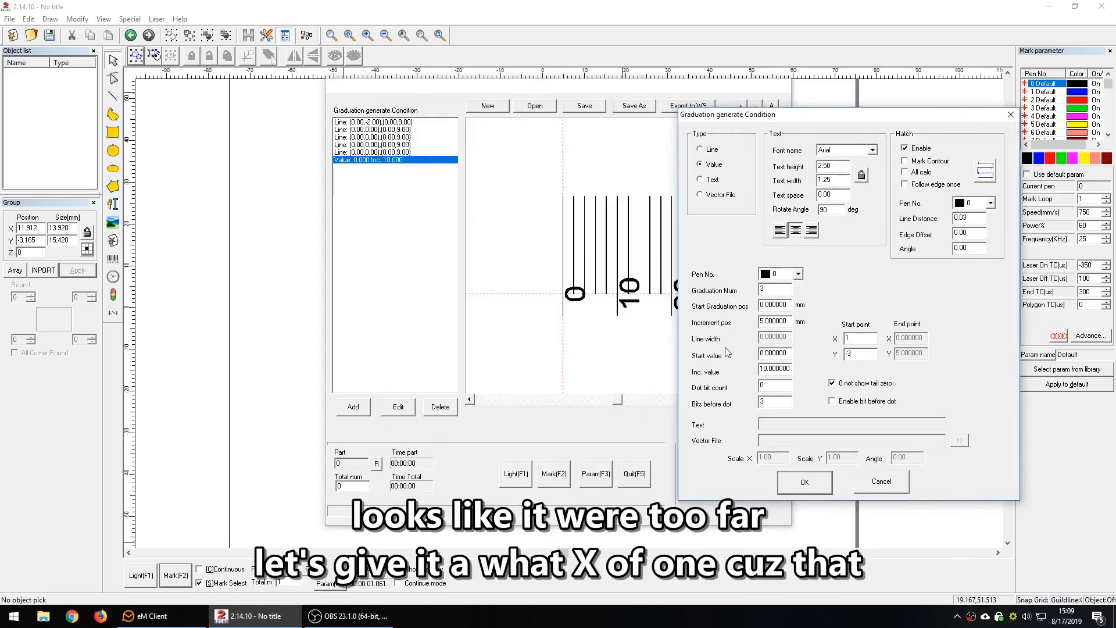
click(804, 482)
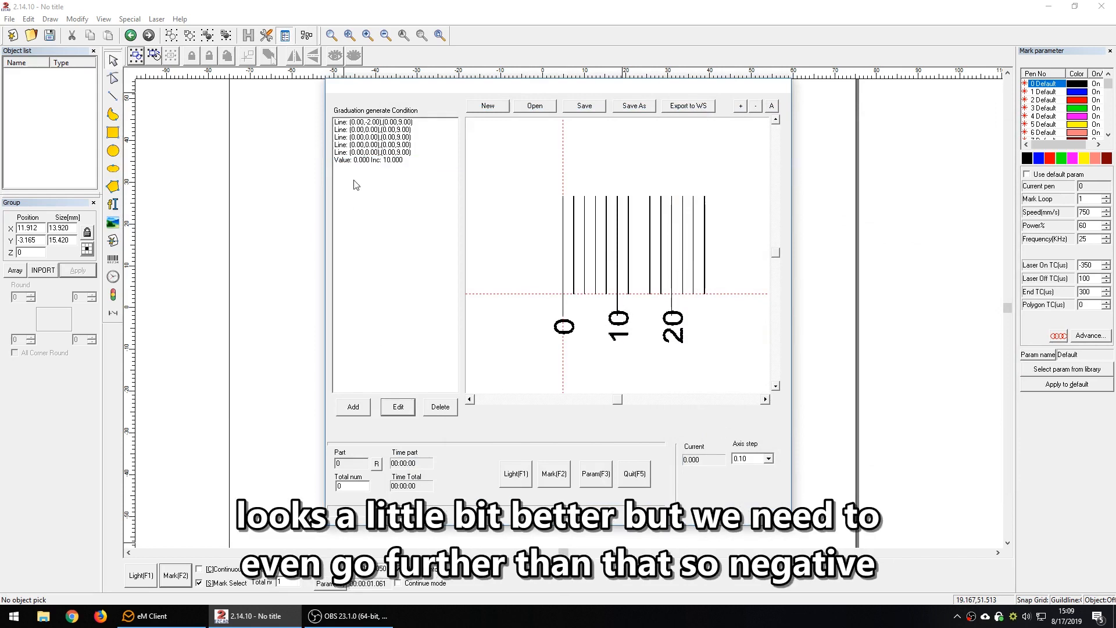
Move the value labels further down by setting the value condition's start point Y to -3.5
click(366, 159)
click(398, 407)
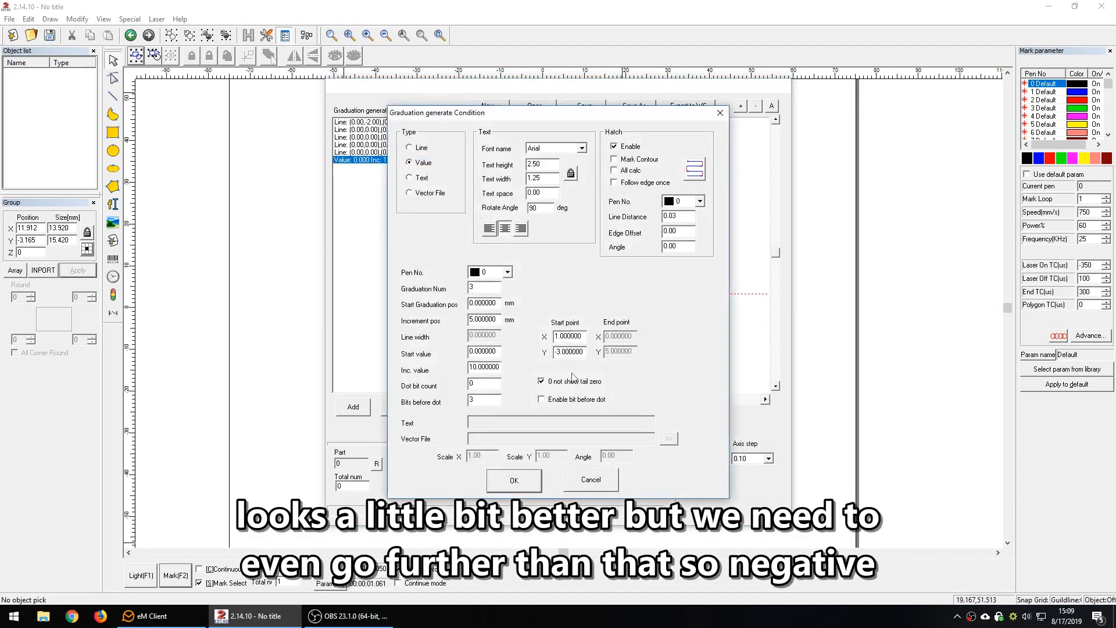
drag(582, 351, 475, 351)
text(-3.5)
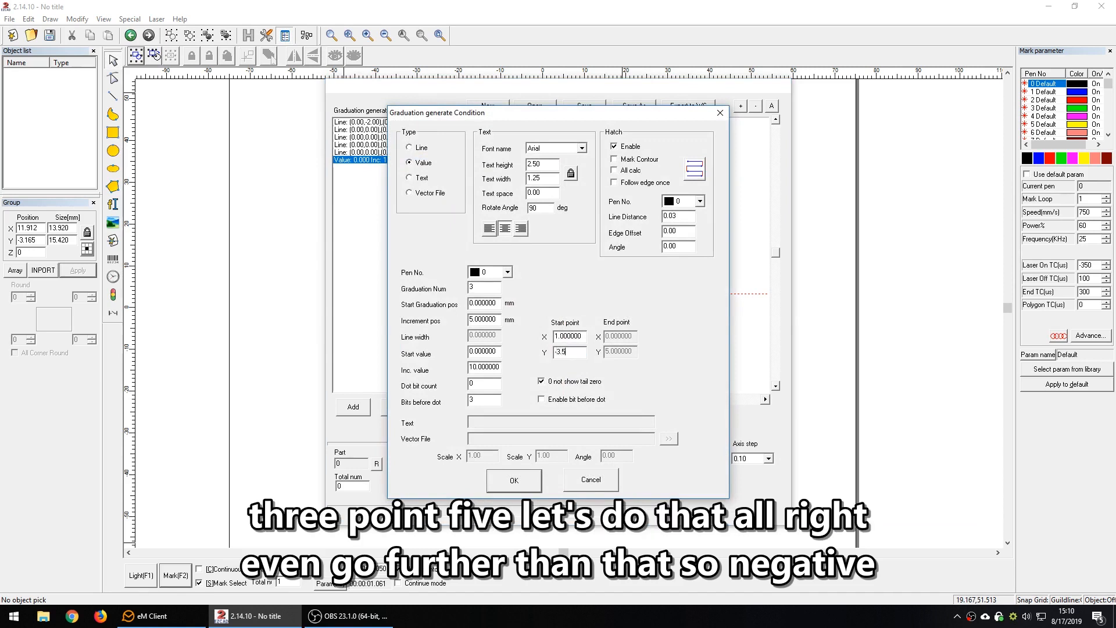
key(Return)
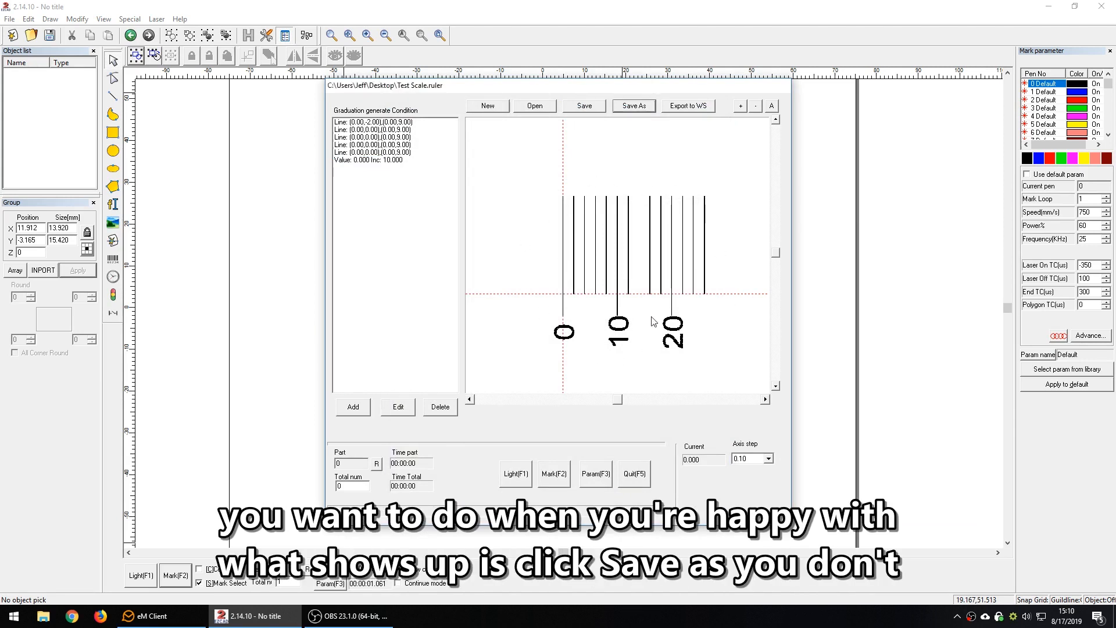
click(633, 106)
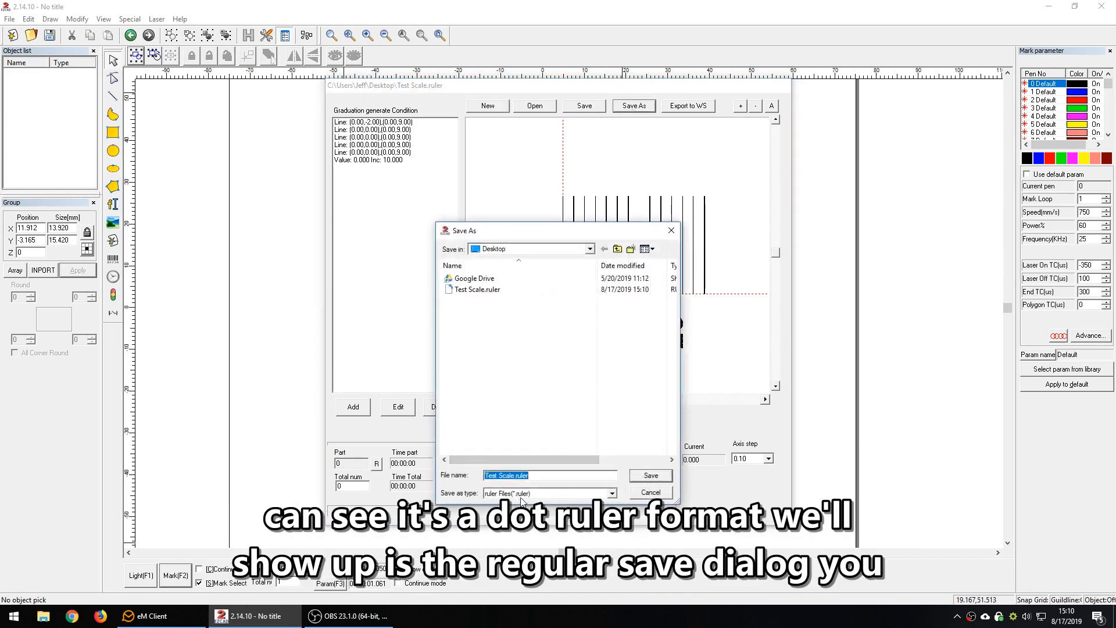
click(470, 290)
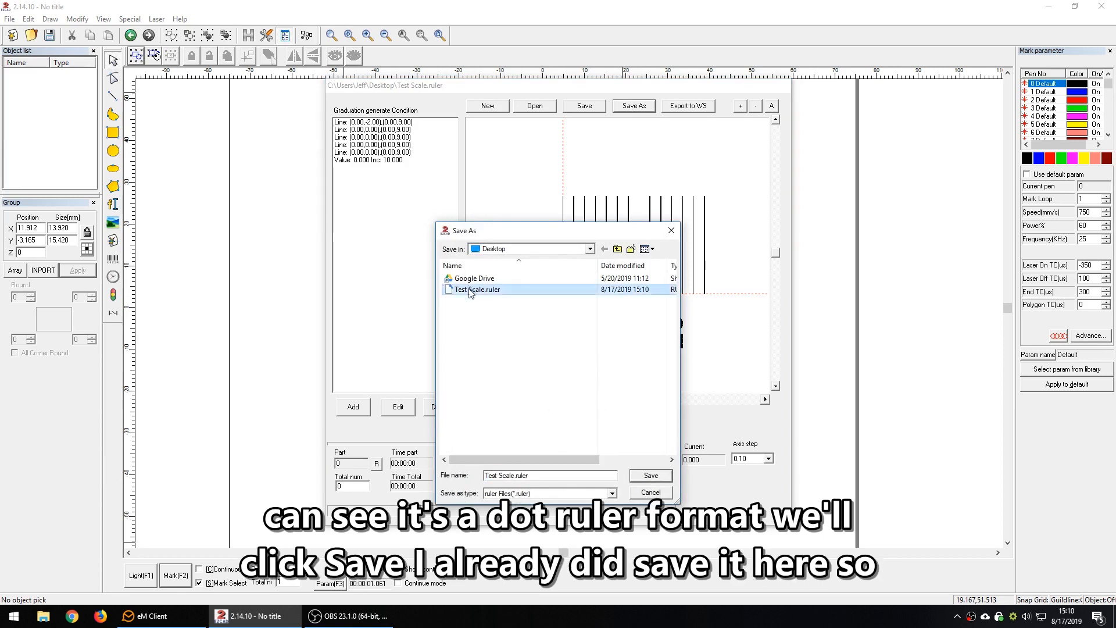
click(648, 495)
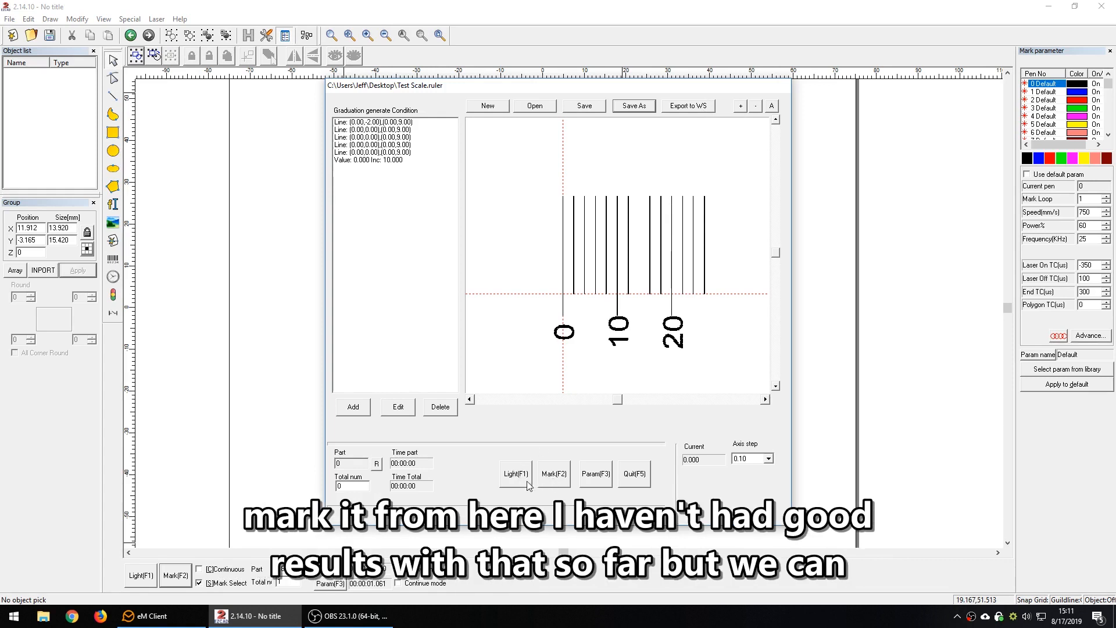
Preview the ruler scale on the workpiece with the laser's red light and stop the preview
click(509, 482)
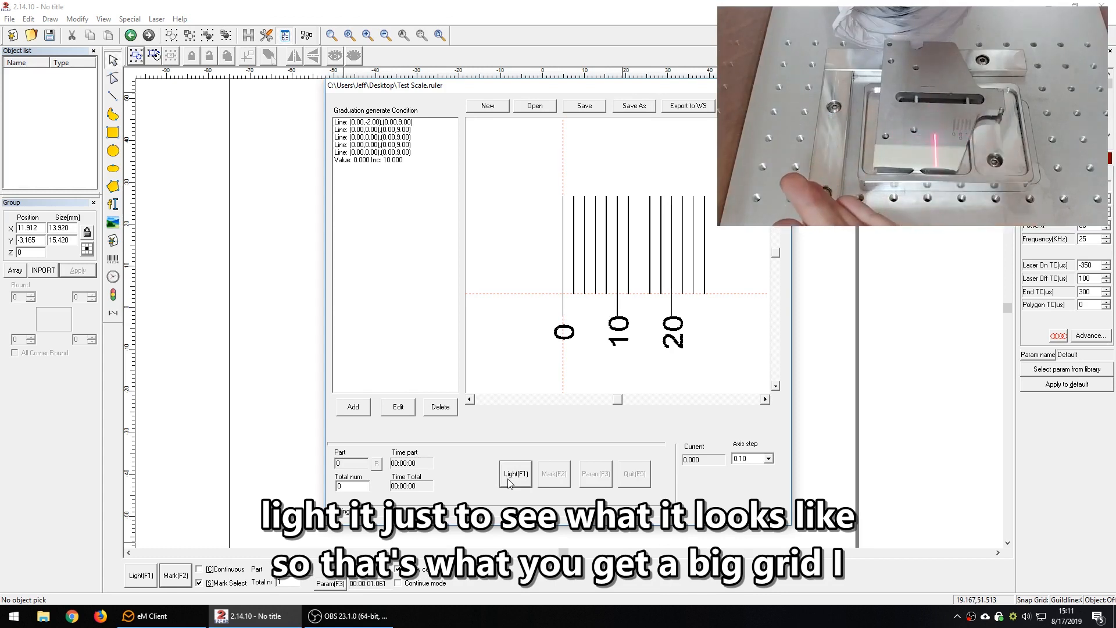
click(509, 483)
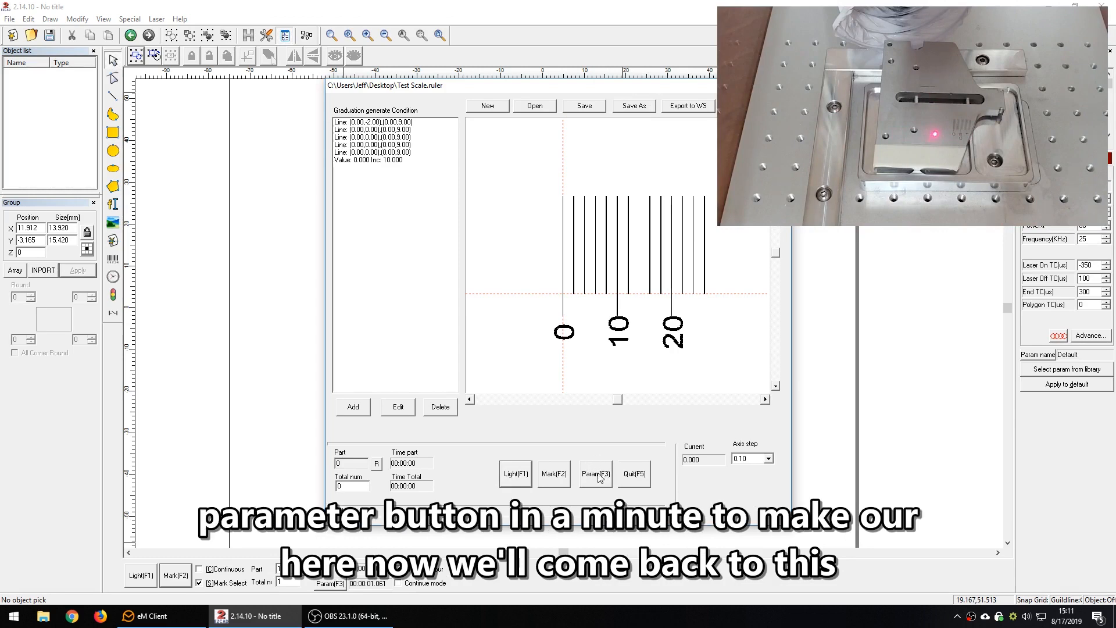
Keep the ruler type as Straight ruler in the ruler parameters and export the scale to the workspace
click(596, 473)
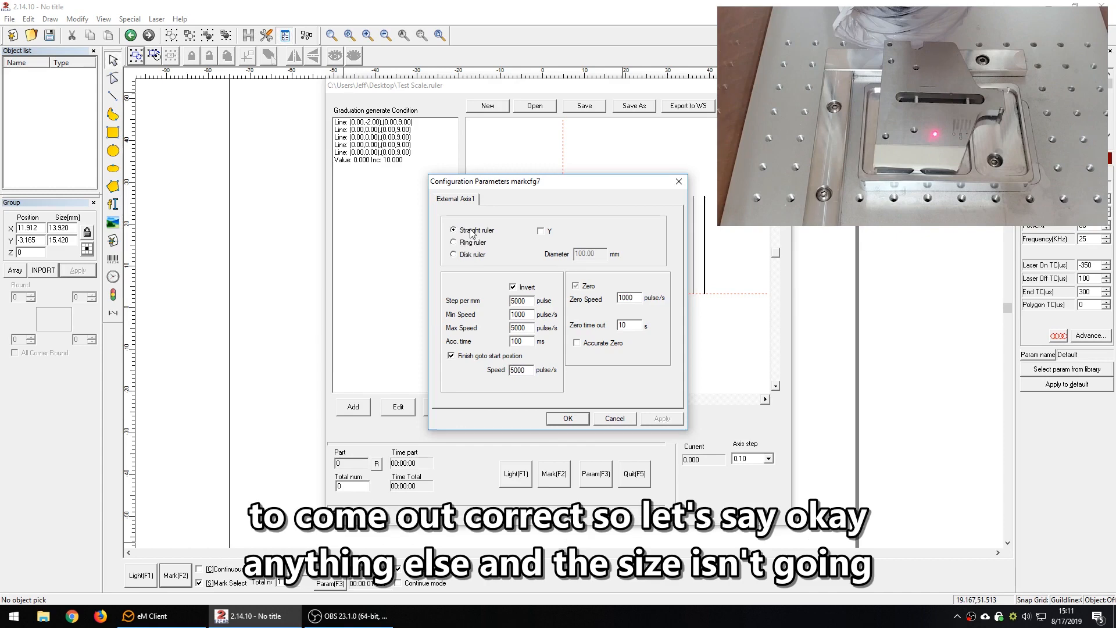
click(579, 416)
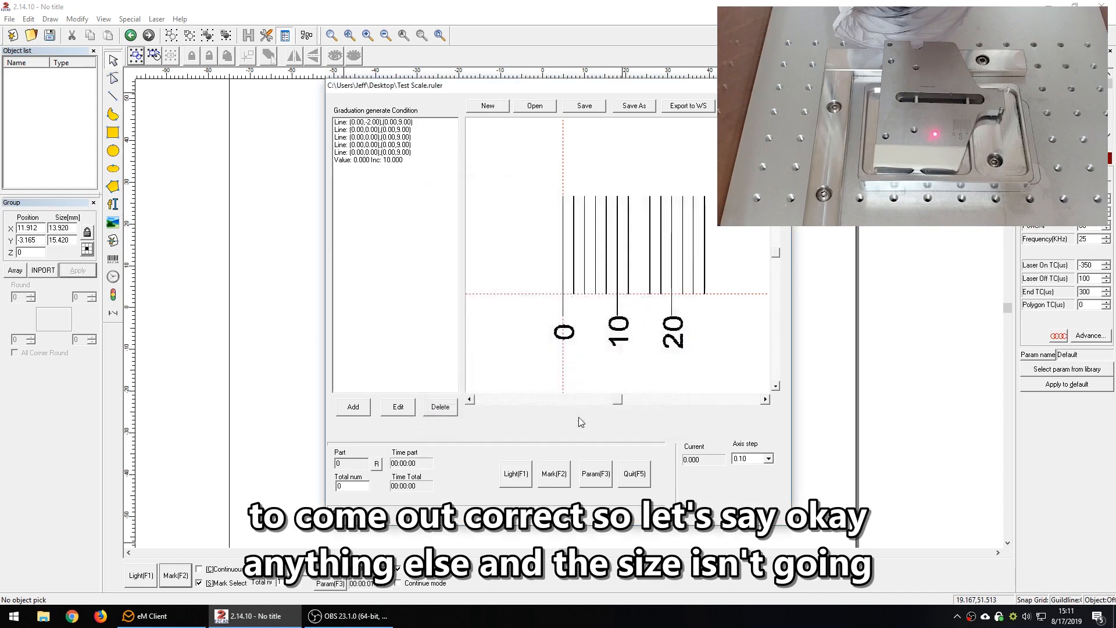
click(673, 107)
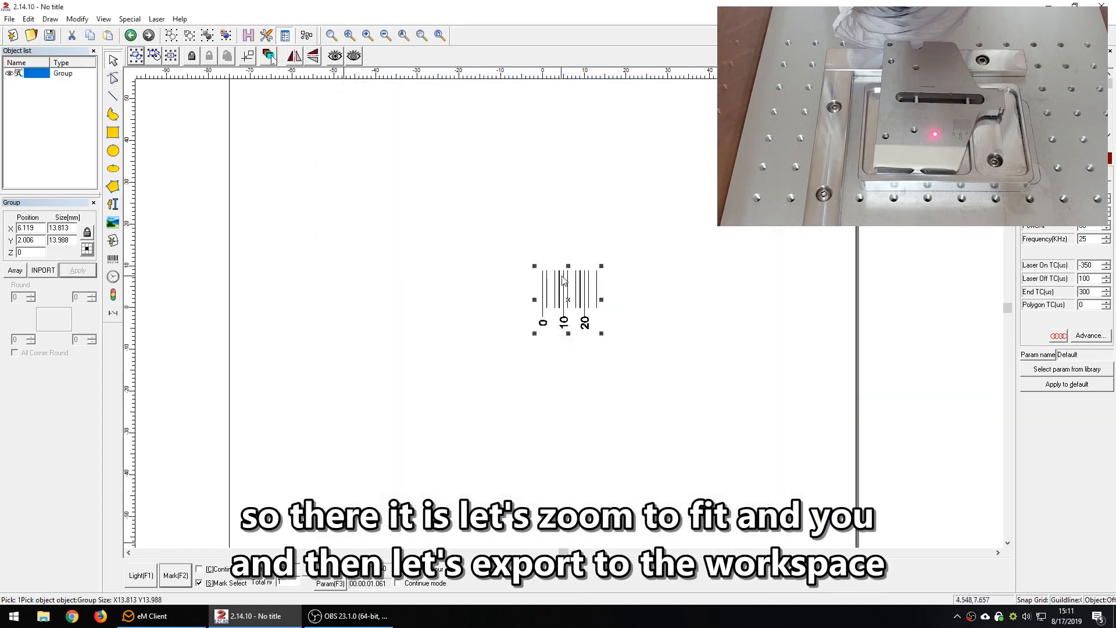
click(391, 36)
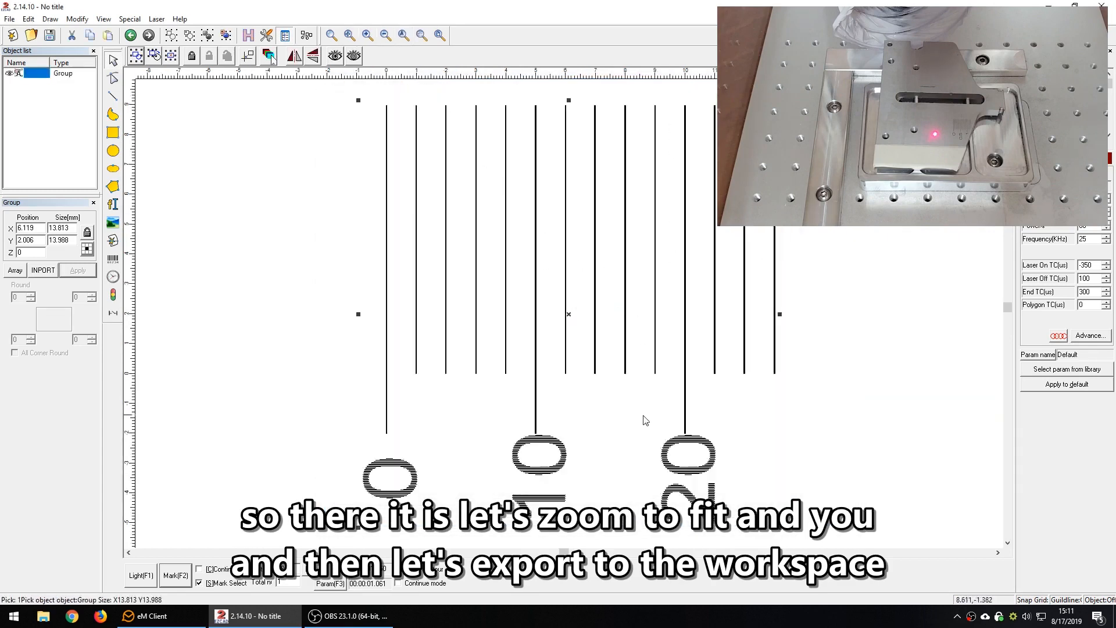
Select the entire exported ruler group and preview it on the part with the laser's red light
click(883, 258)
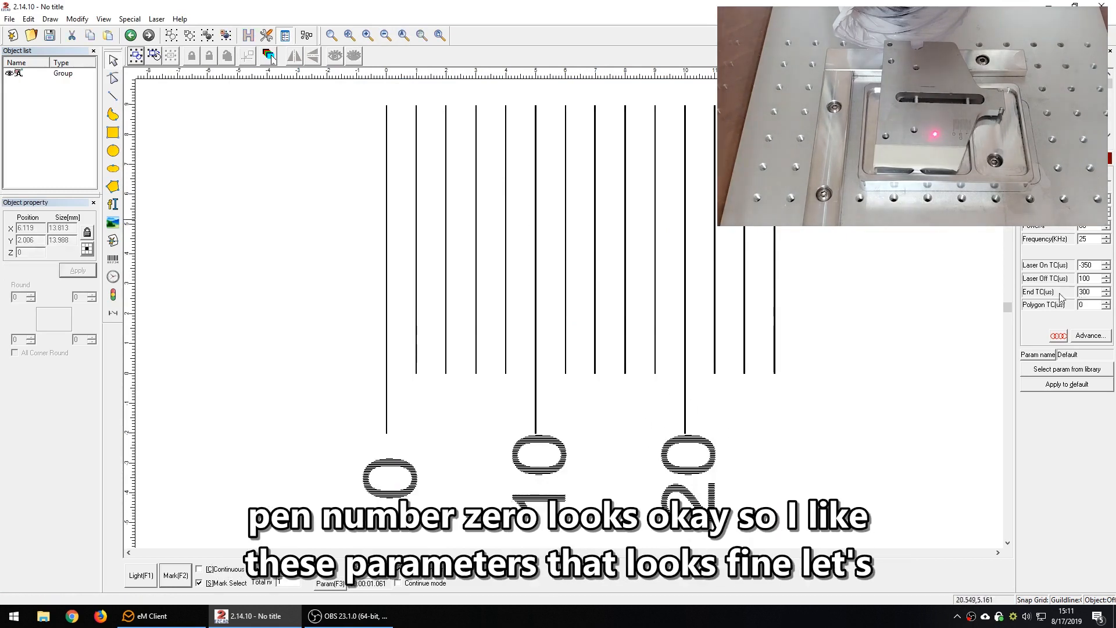
drag(832, 81, 341, 539)
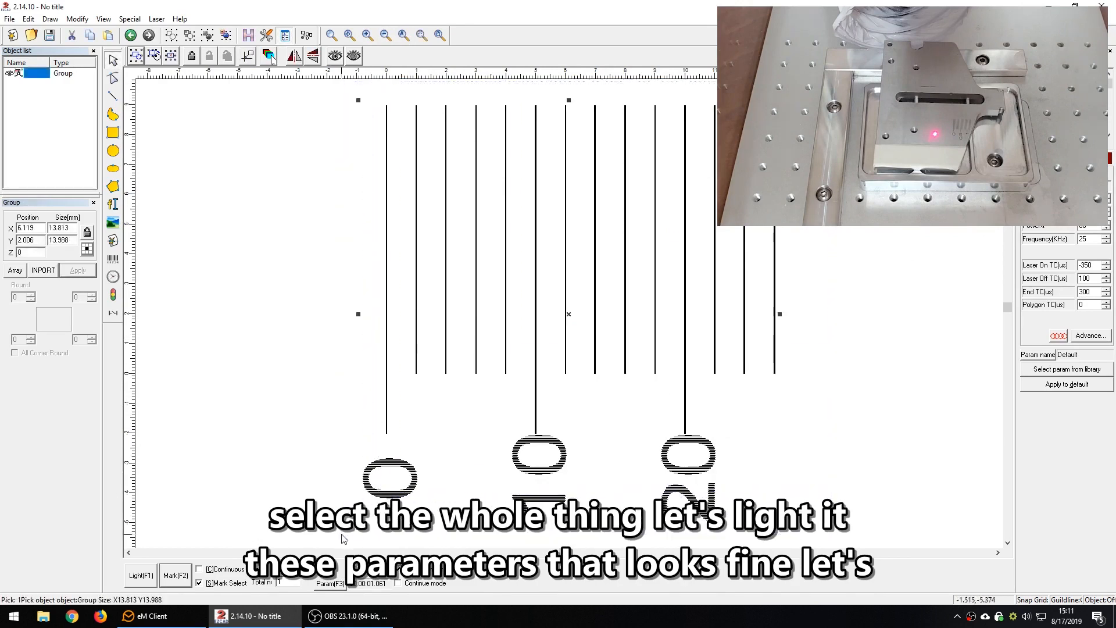
click(149, 579)
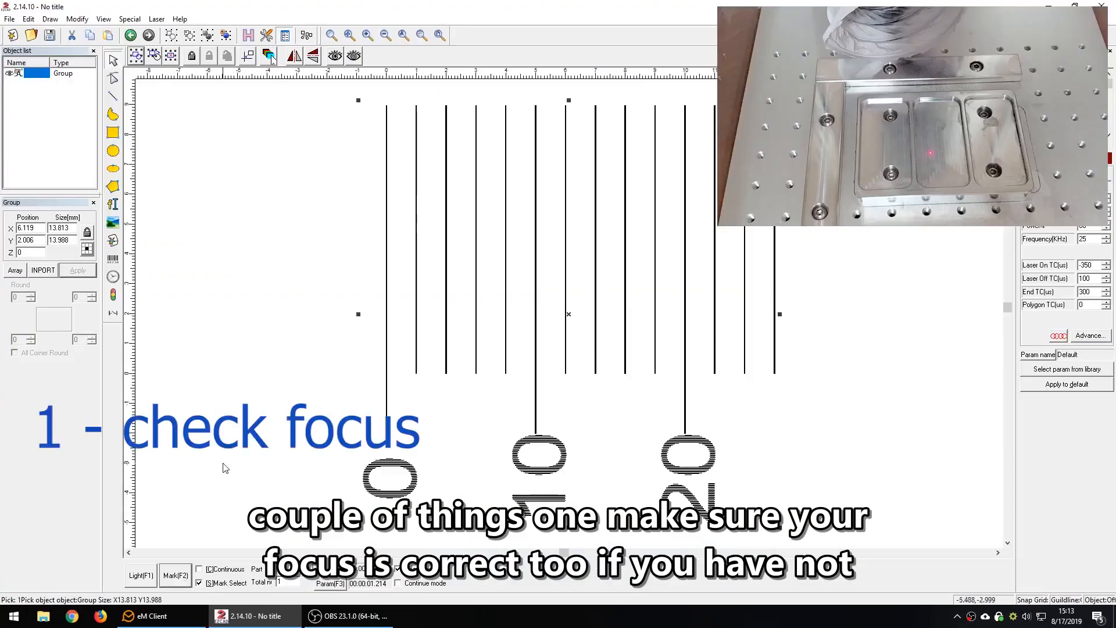
Review the field configuration and the Galvo 1 scale calculation, and leave the configuration without saving
click(324, 585)
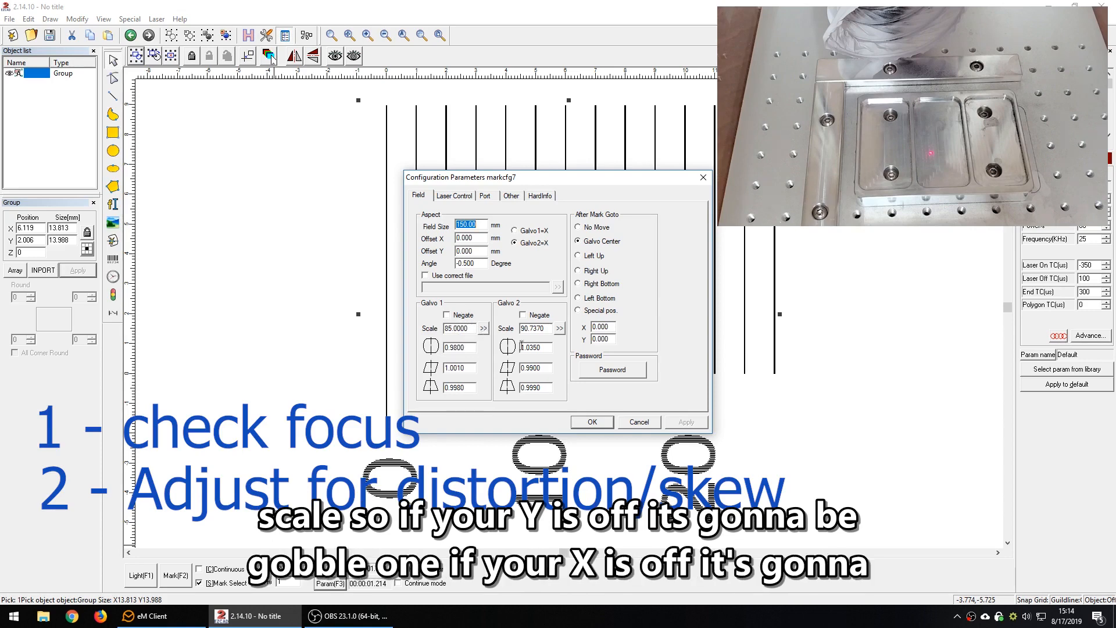
click(483, 329)
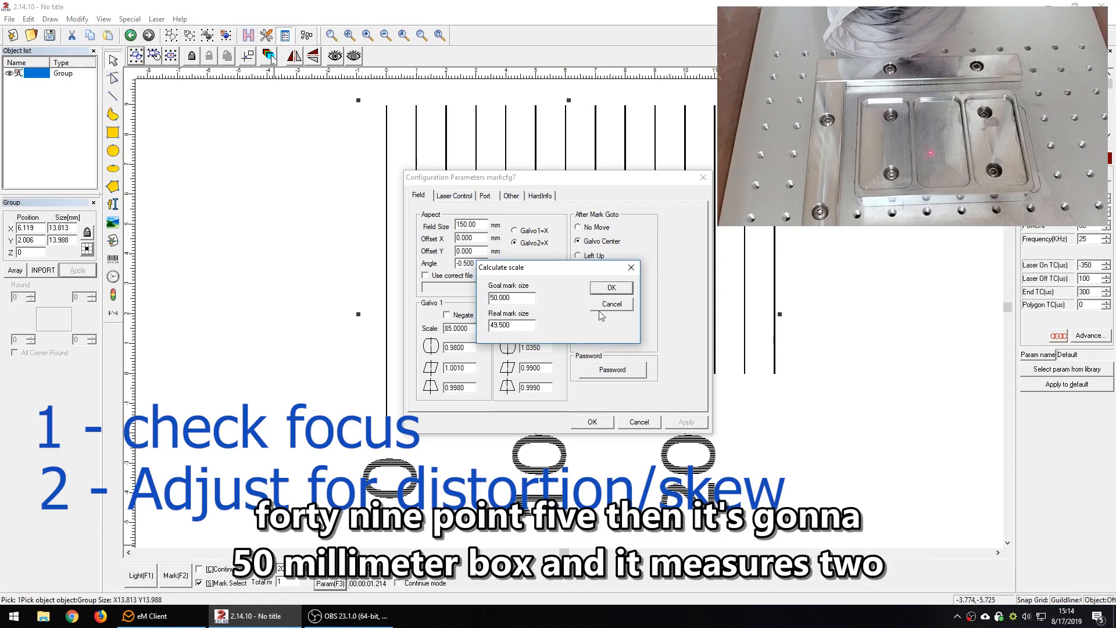
click(610, 288)
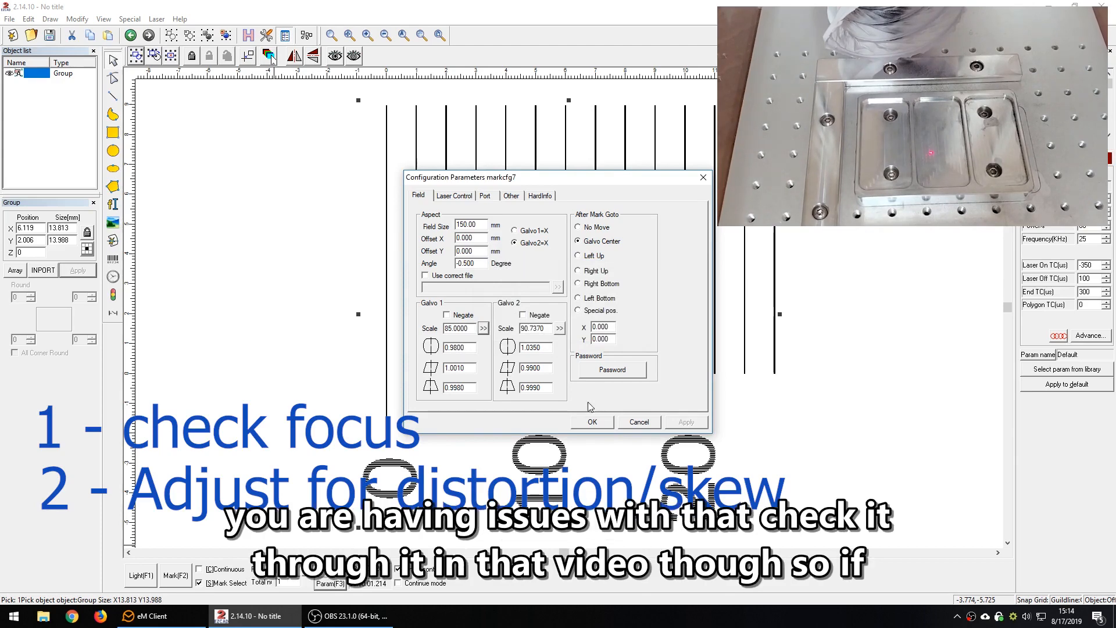
click(628, 425)
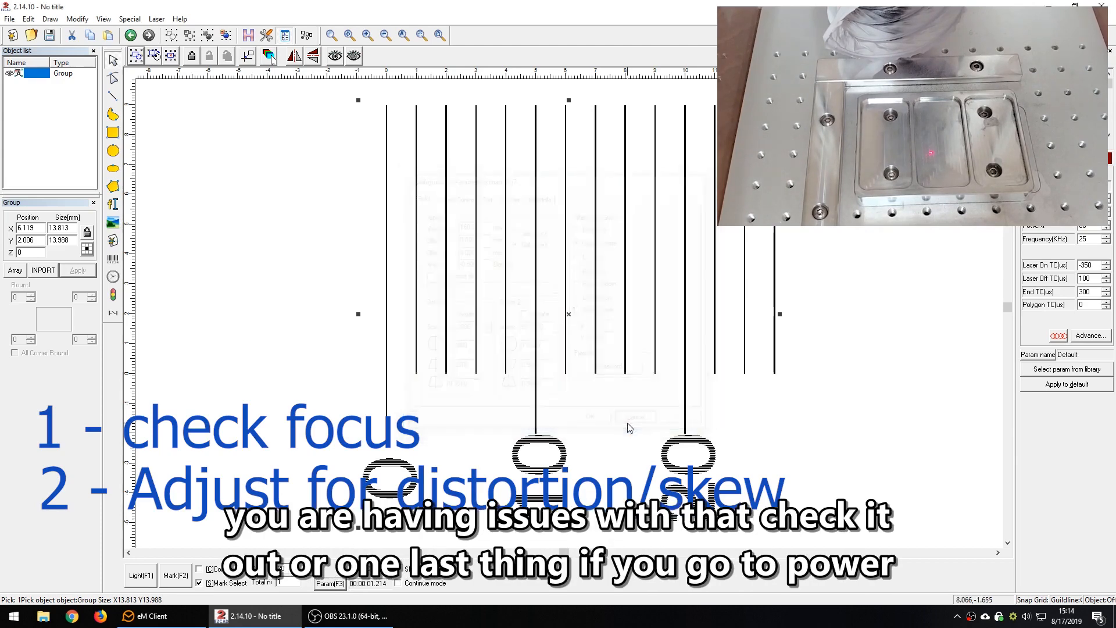
Reopen PowerRuler, check that its parameters use the Straight ruler type, and close the parameters
click(152, 20)
click(165, 71)
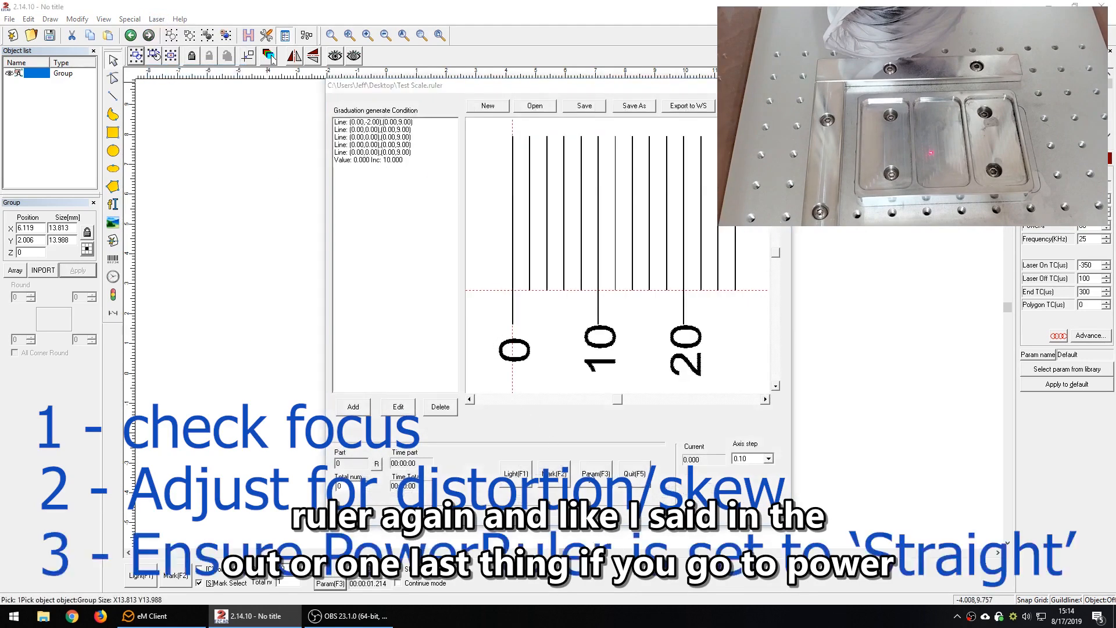
click(594, 473)
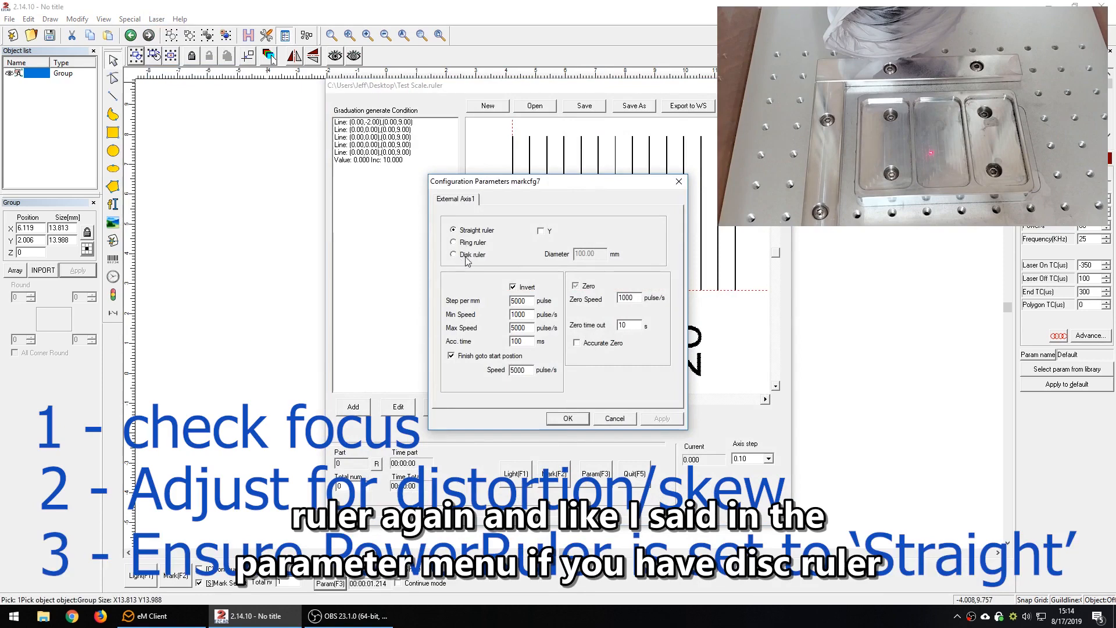
click(602, 420)
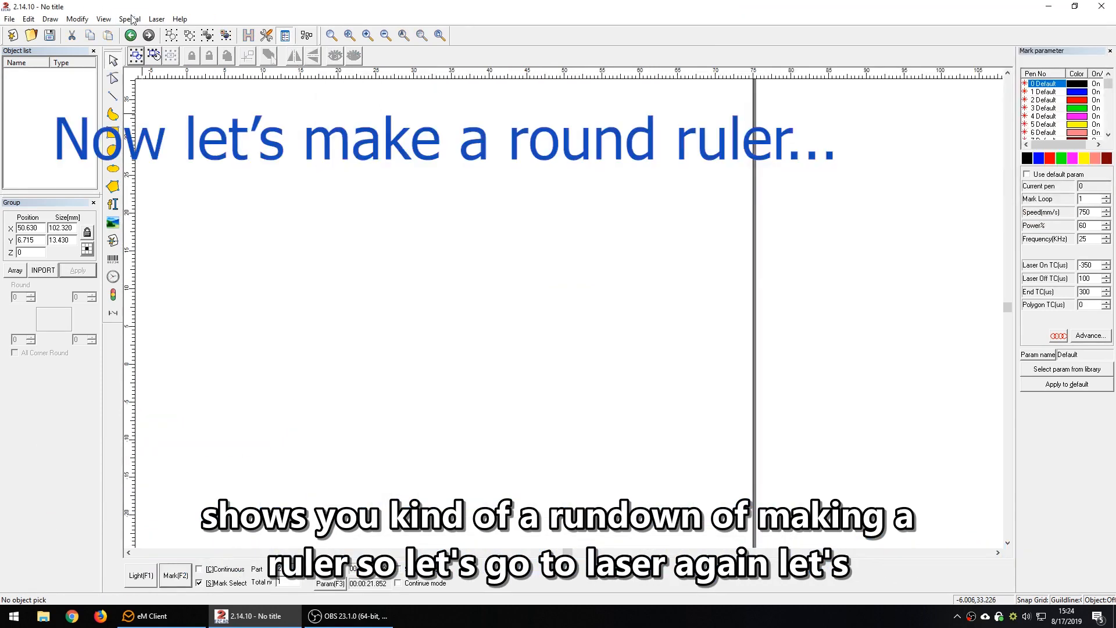
Open PowerRuler and start a new ruler with an empty graduation condition list
click(157, 19)
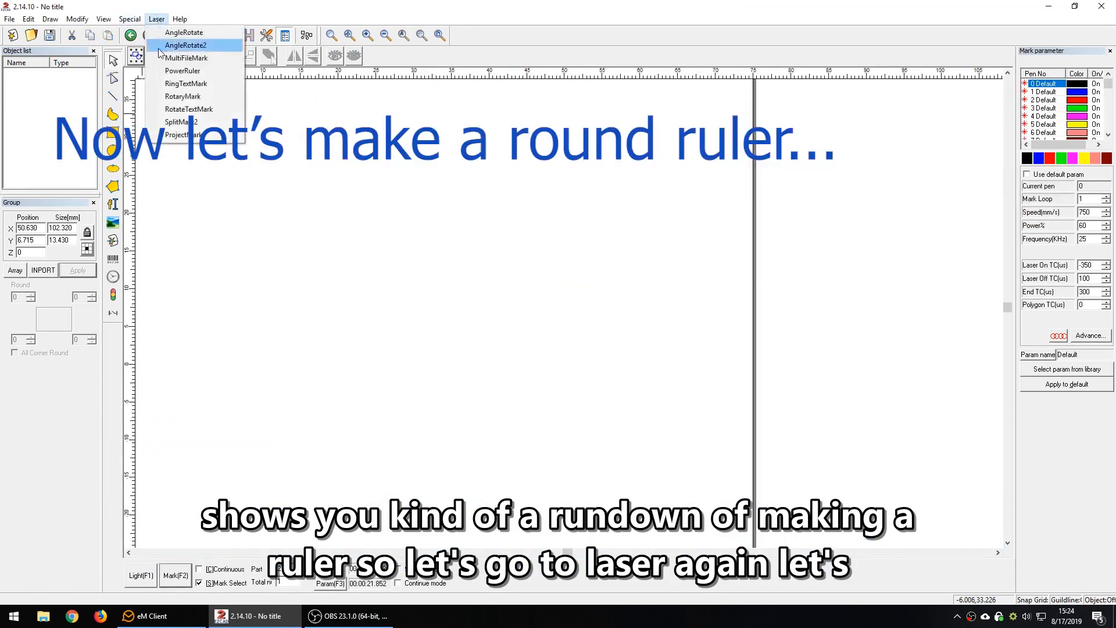
click(181, 70)
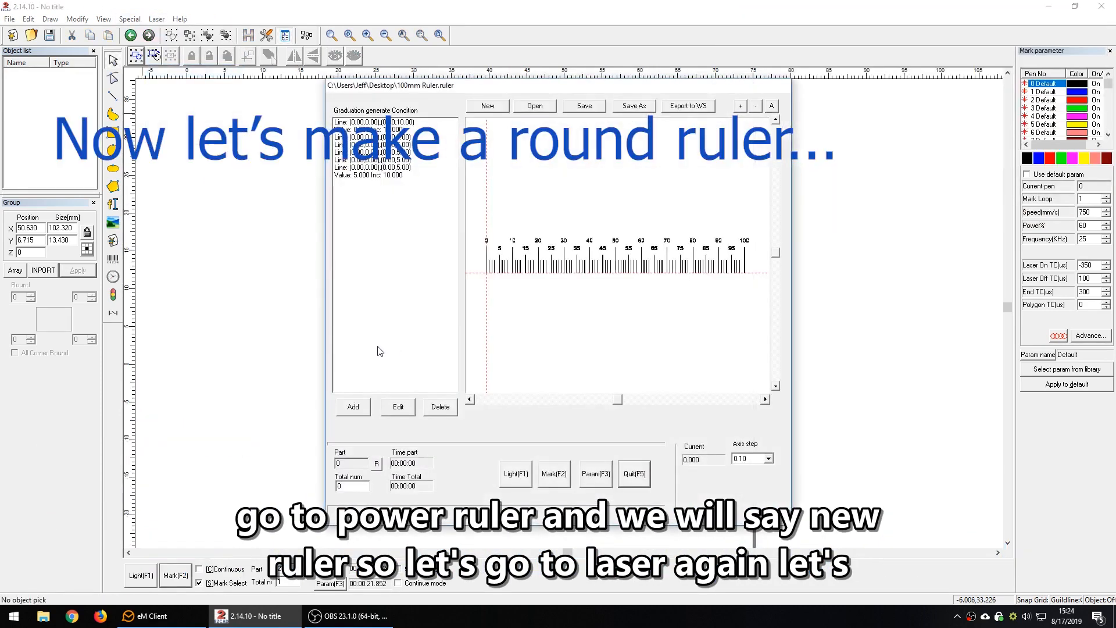
click(489, 106)
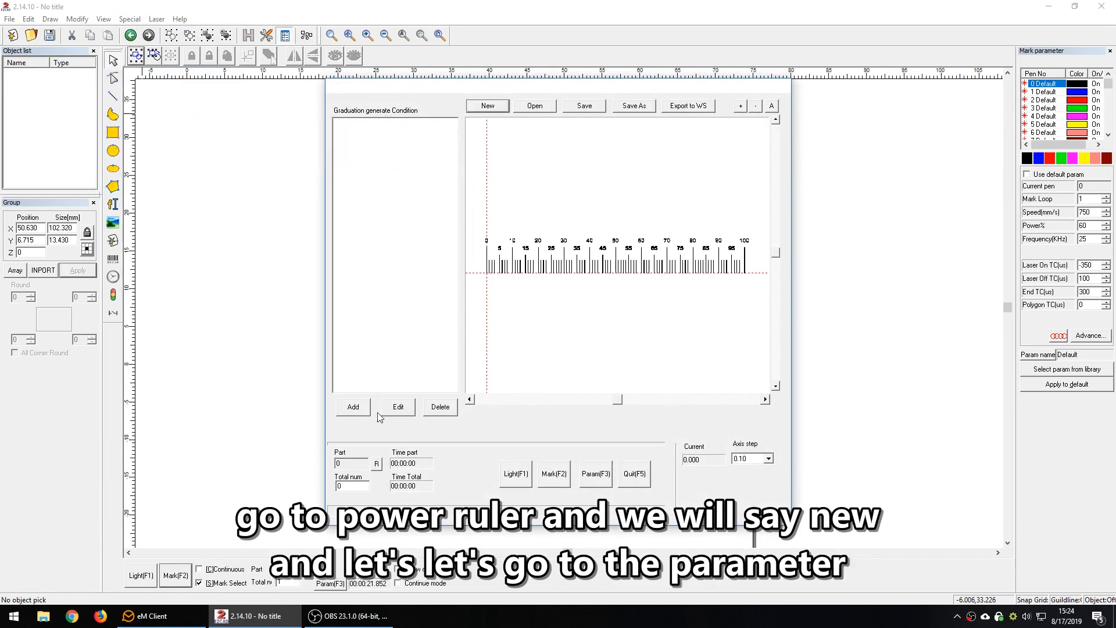
Set the ruler type to Disk ruler with a diameter of 40 mm and accept the parameters
click(606, 479)
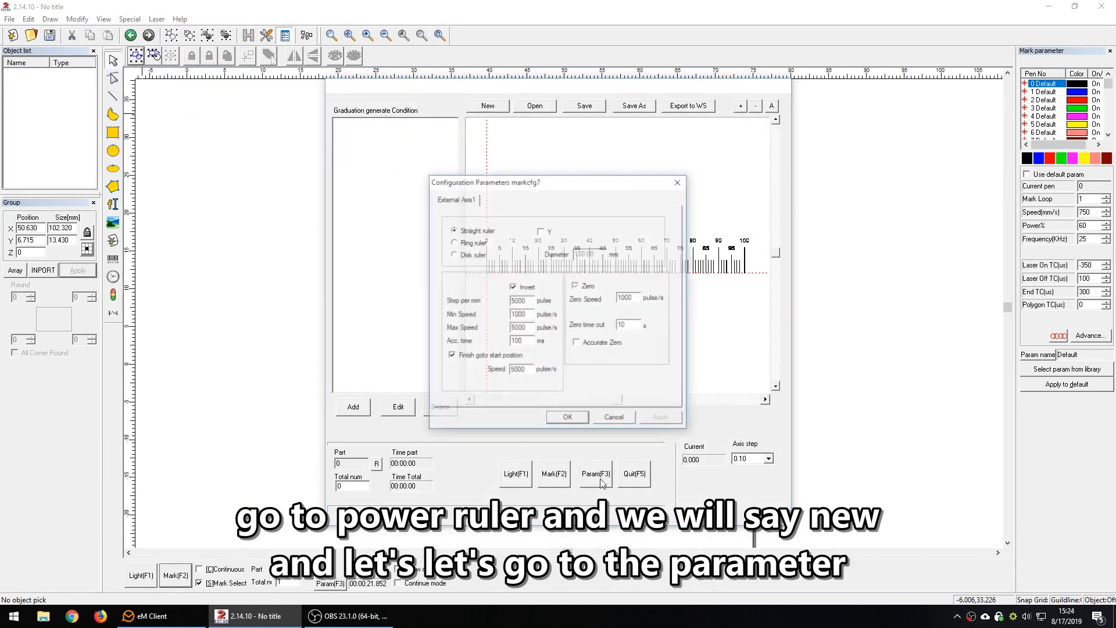
click(476, 256)
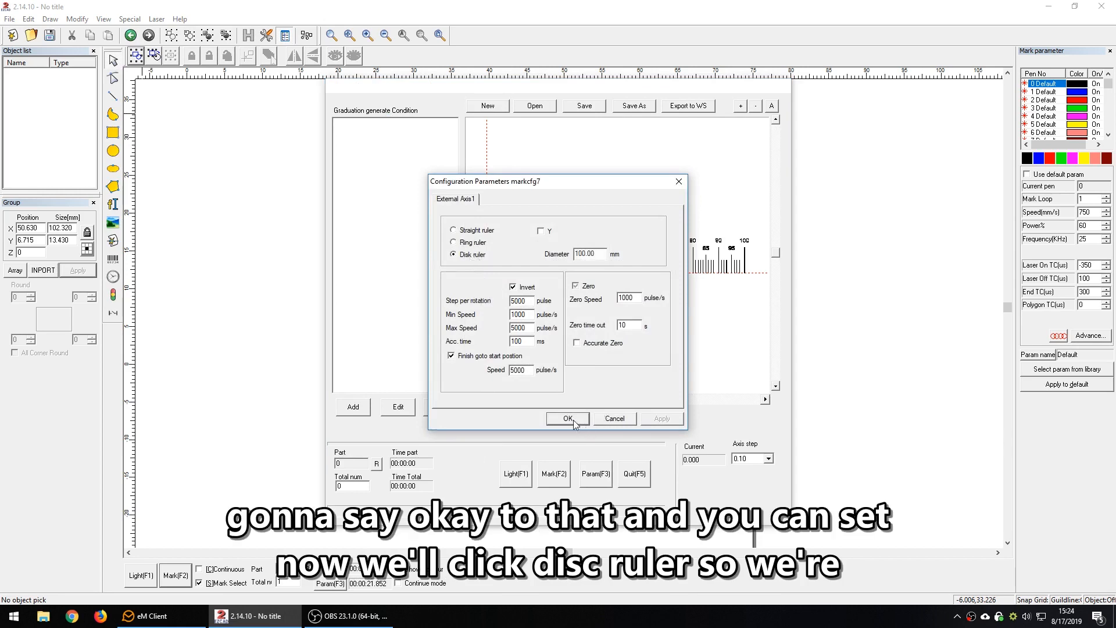
key(Tab)
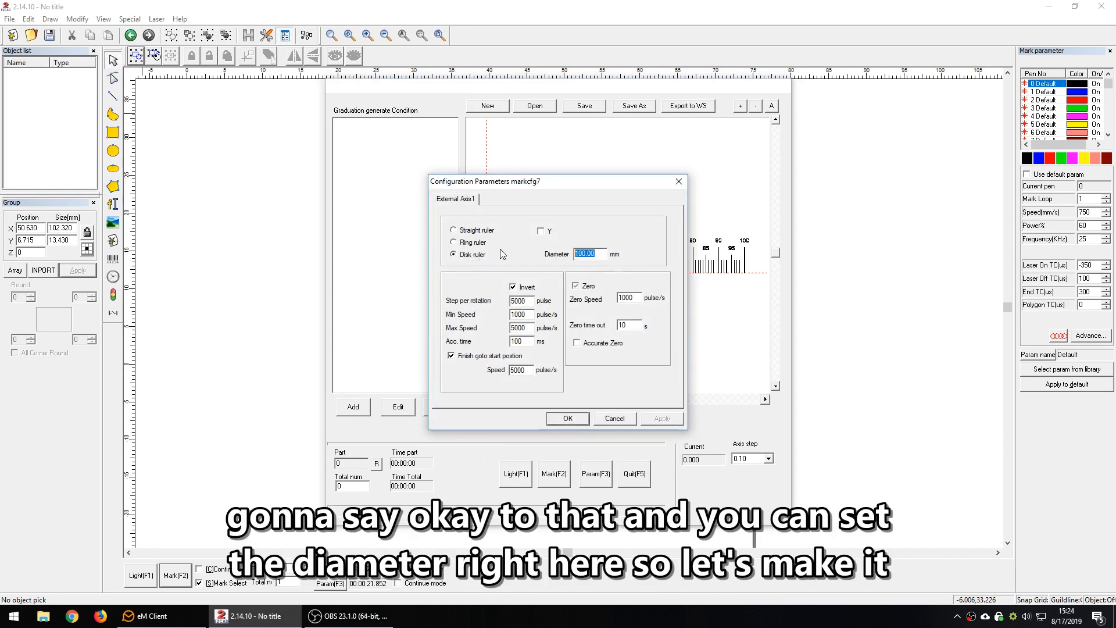
text(40)
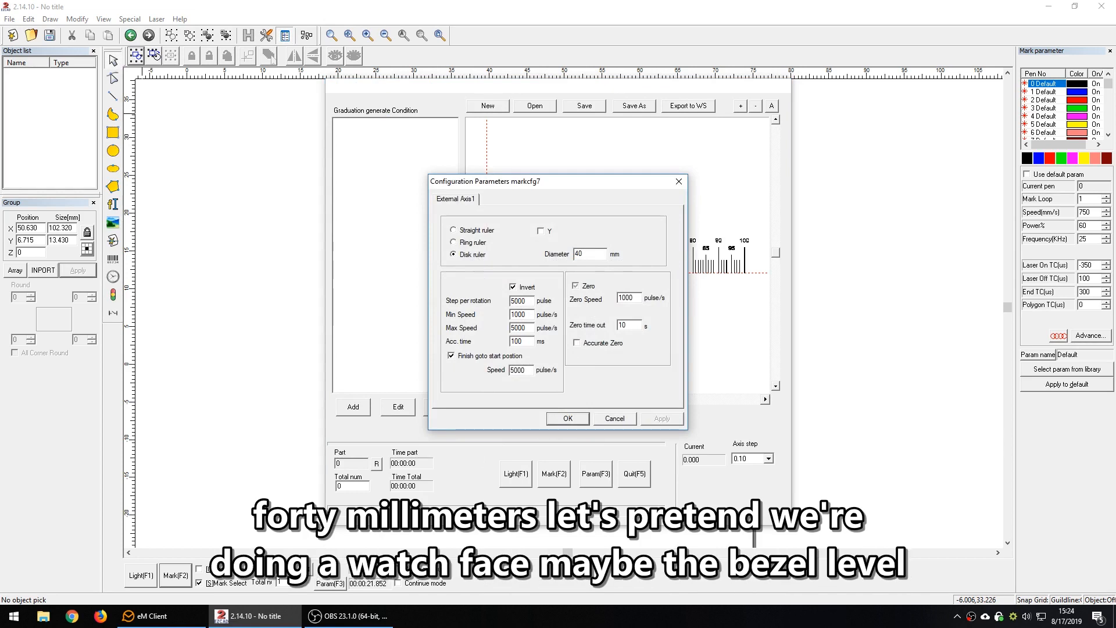
click(551, 417)
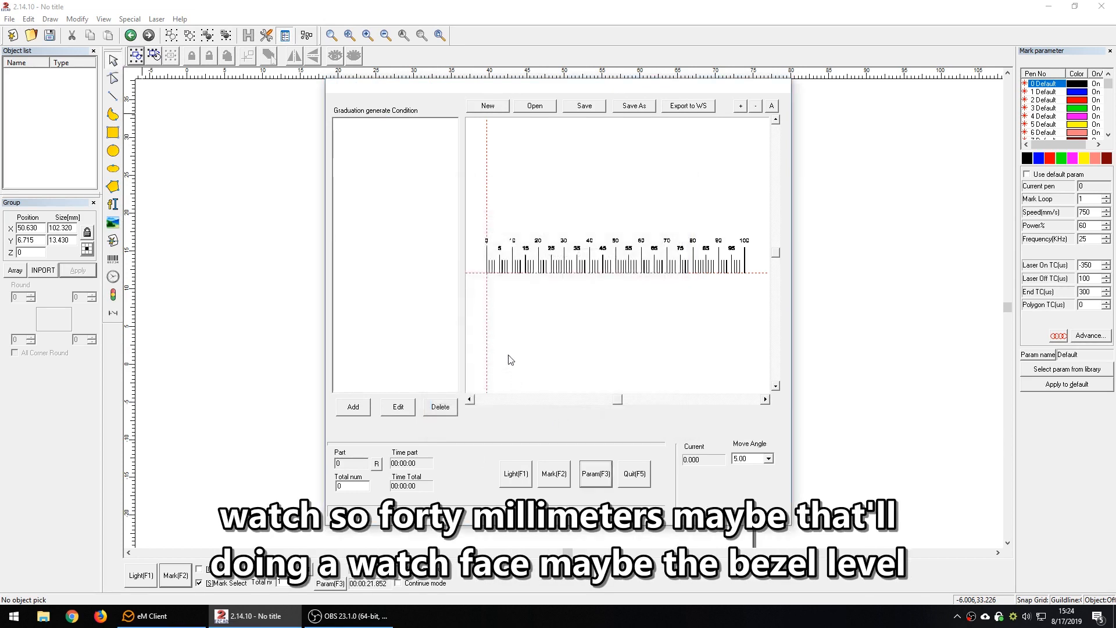
Add a graduation condition of type Line with its start graduation position at 0 degrees
click(355, 408)
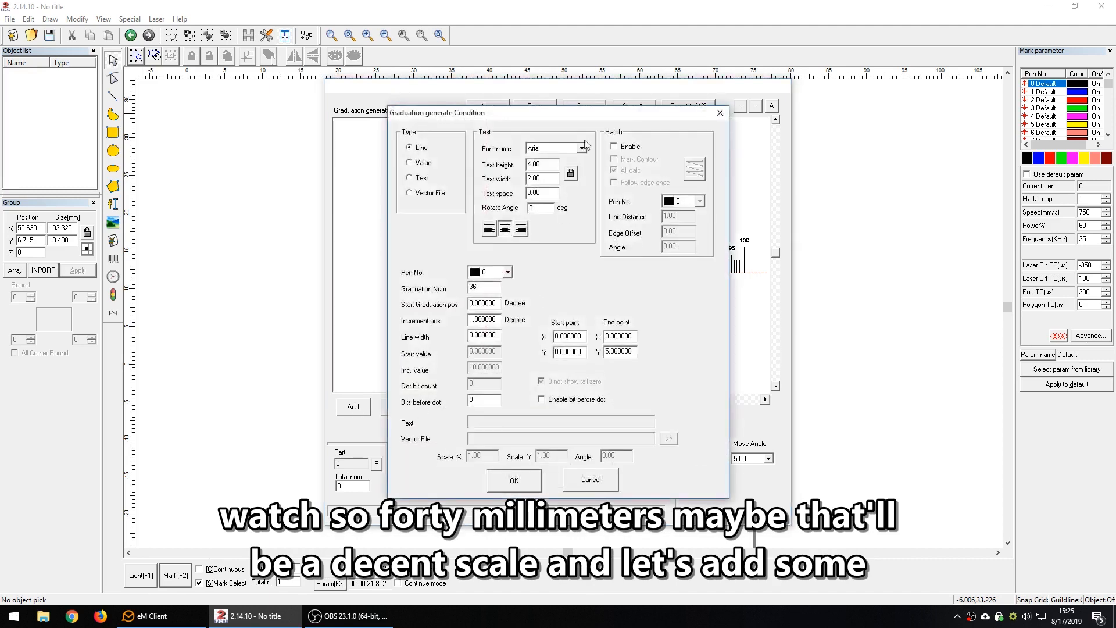
drag(579, 119, 632, 118)
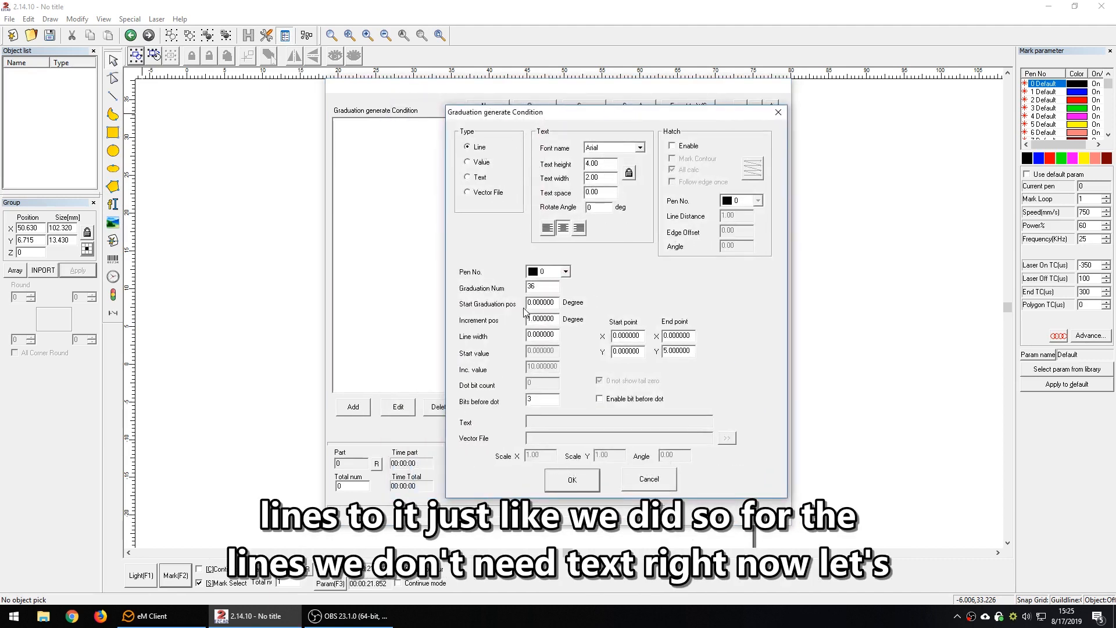
drag(553, 303, 441, 298)
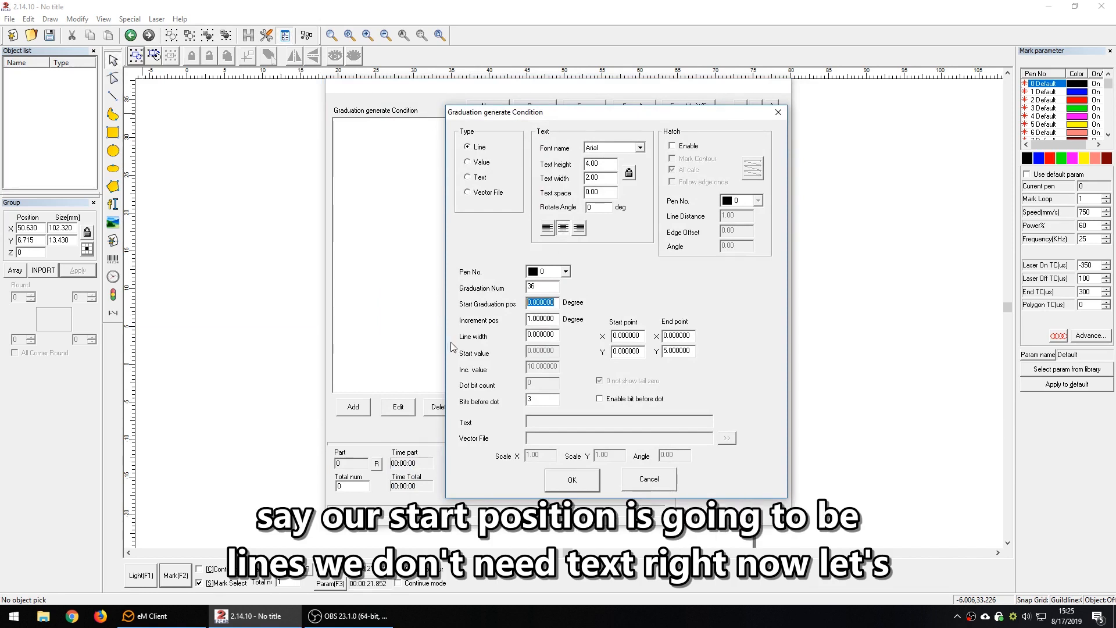
text(0)
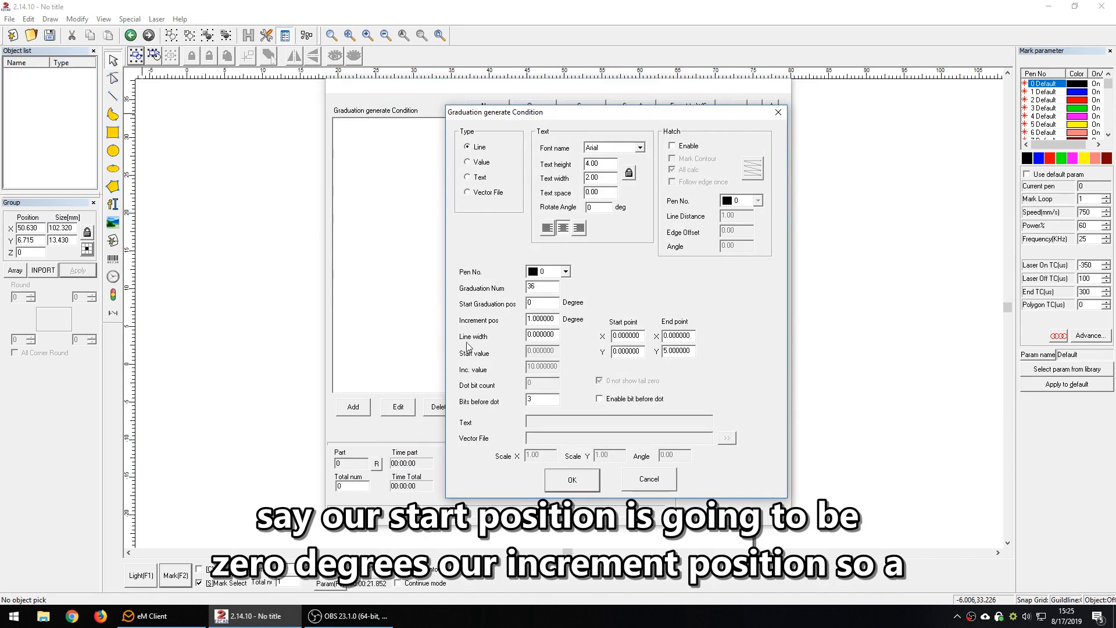
Divide 360 by 60 in Calculator, close it, and set the line condition's increment position to 6 degrees
drag(552, 321, 472, 323)
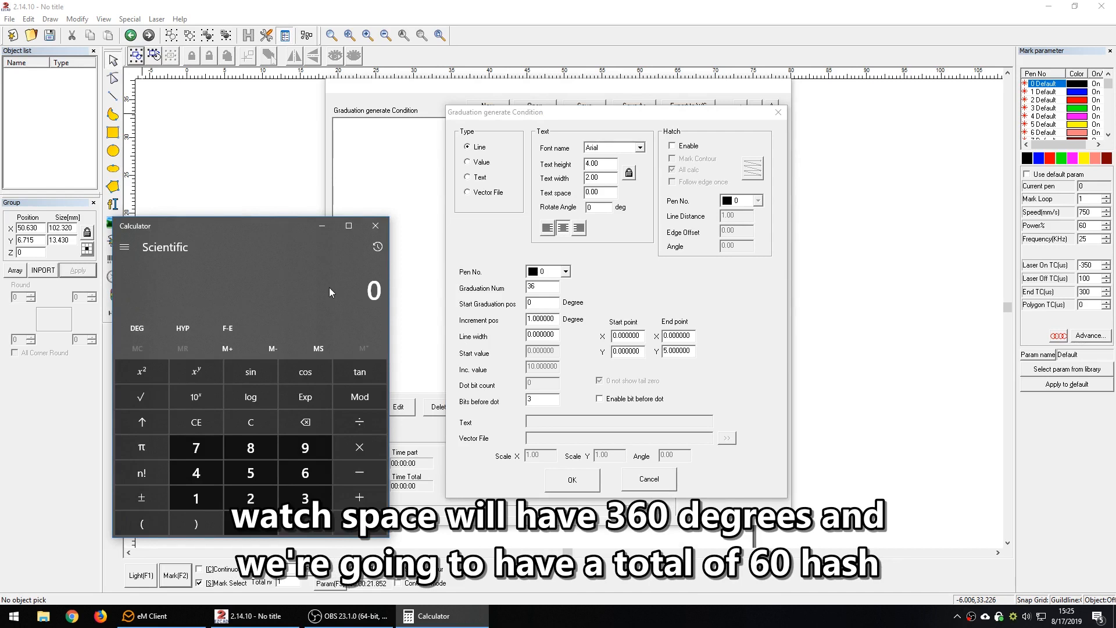
text(360/3)
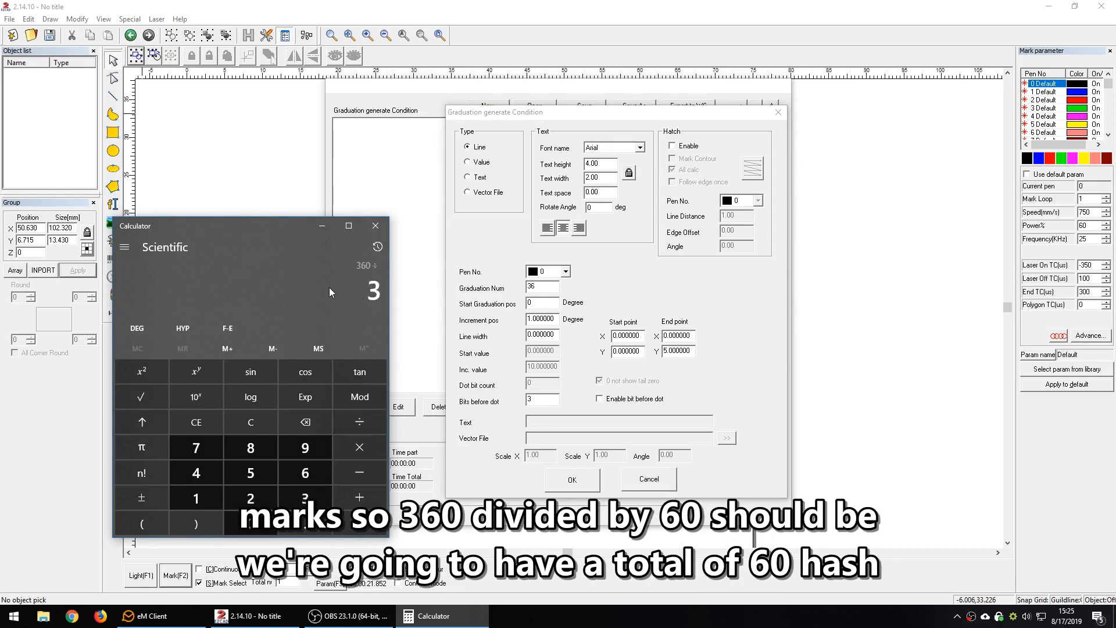
key(BackSpace)
text(60)
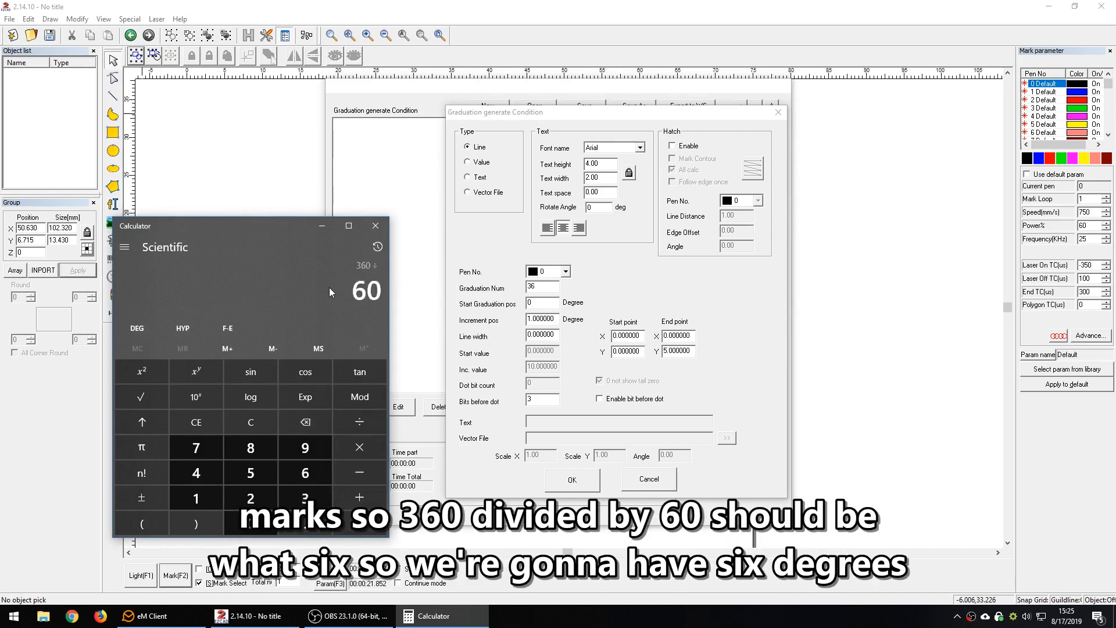
key(Return)
click(375, 226)
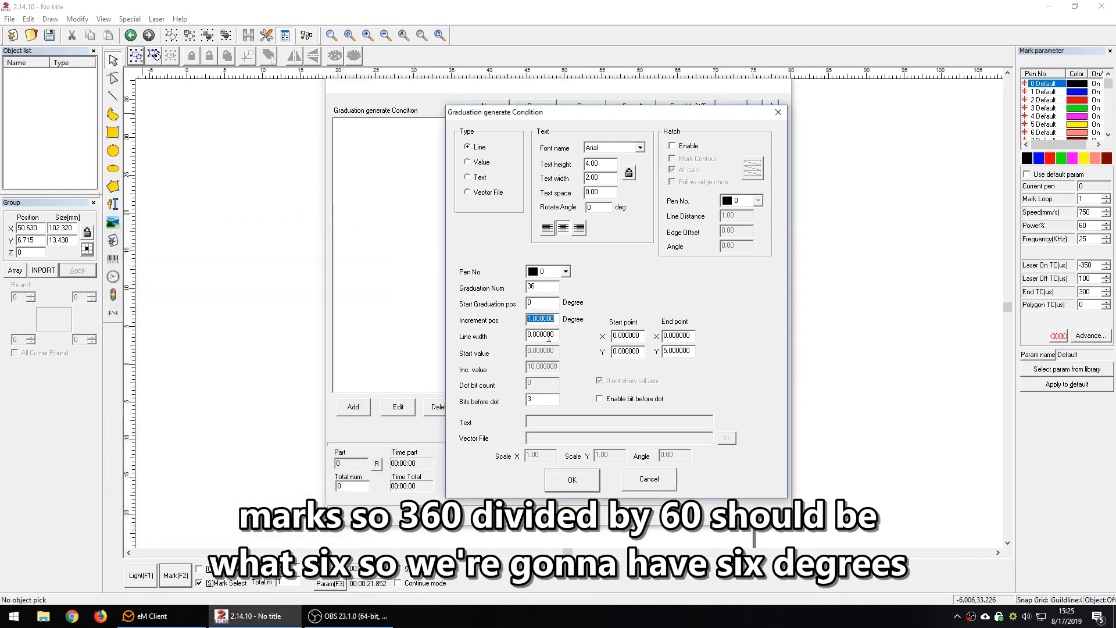
text(6)
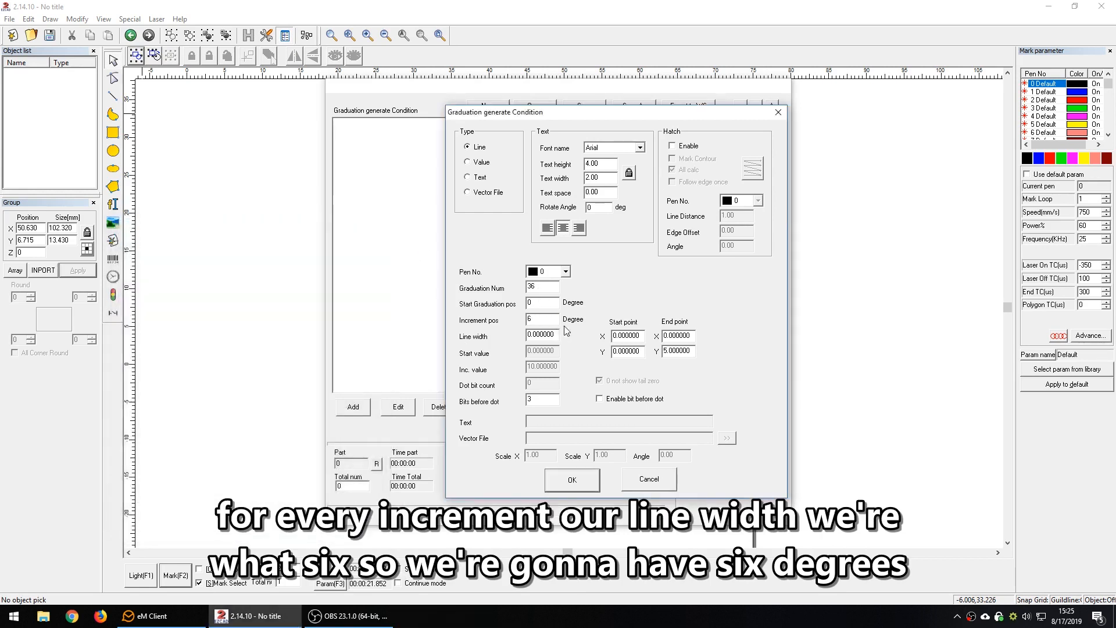
Set the line condition's line width to 0.05 and enable hatching with the concentric ring pattern
key(Tab)
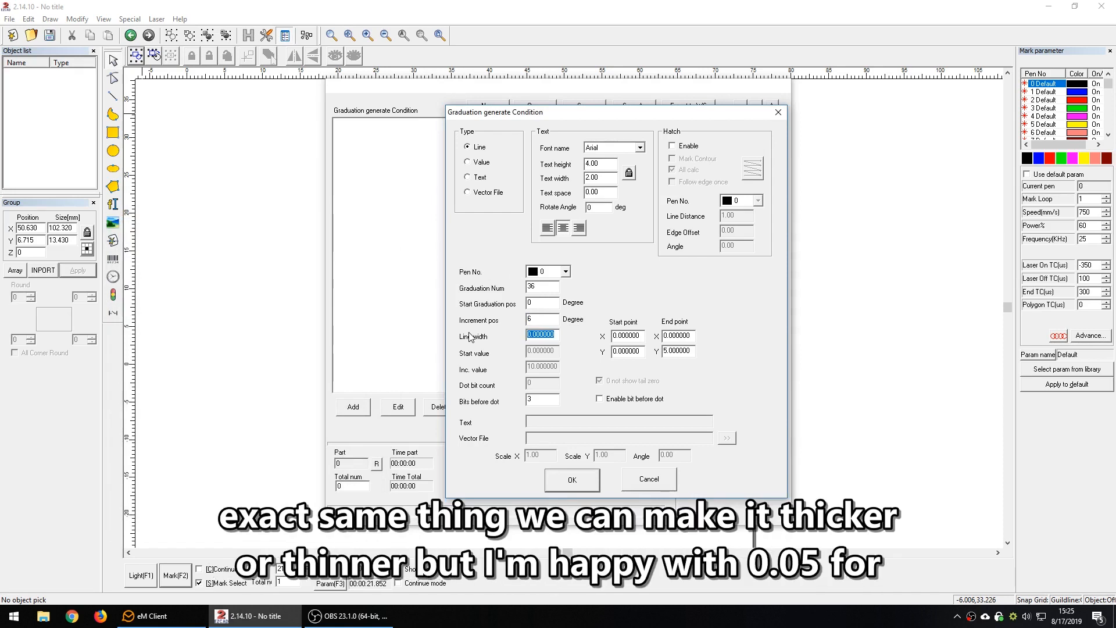
text(.05)
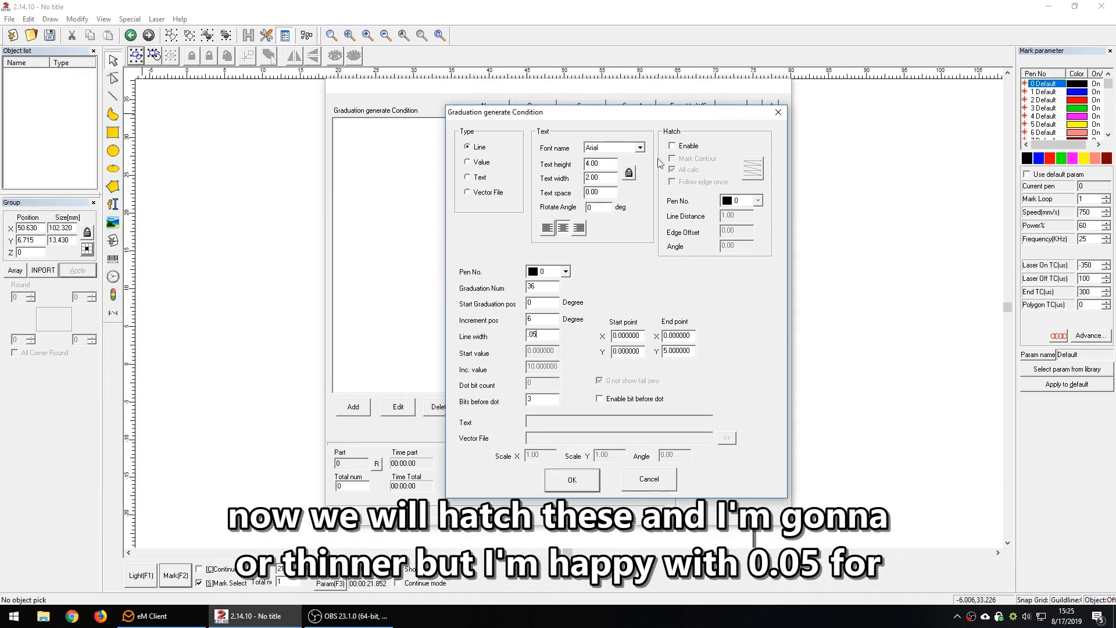
click(674, 146)
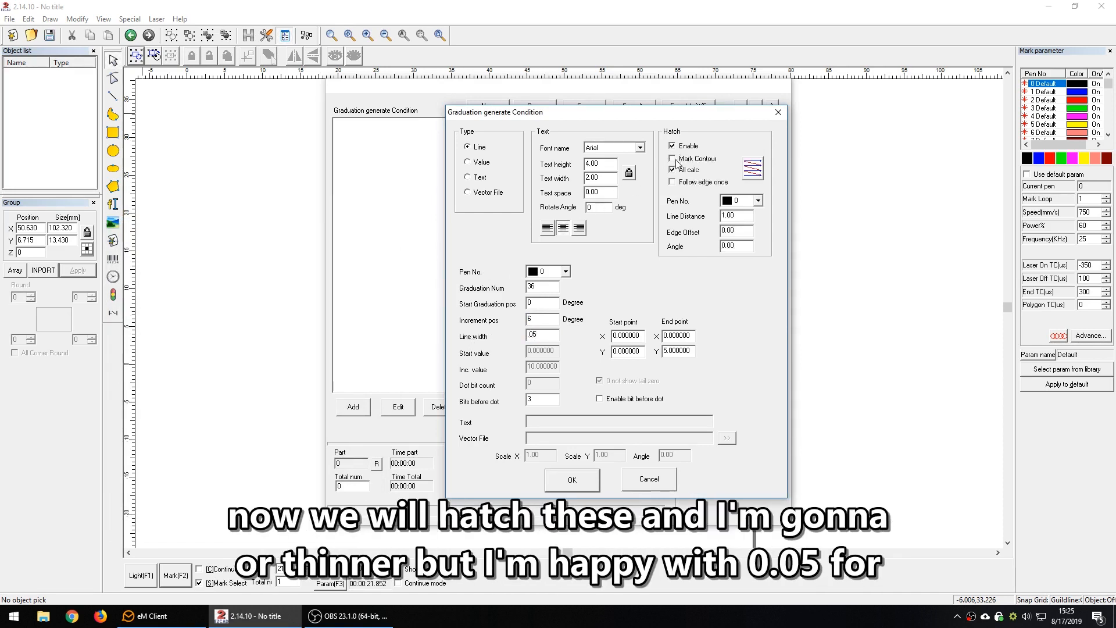
click(755, 170)
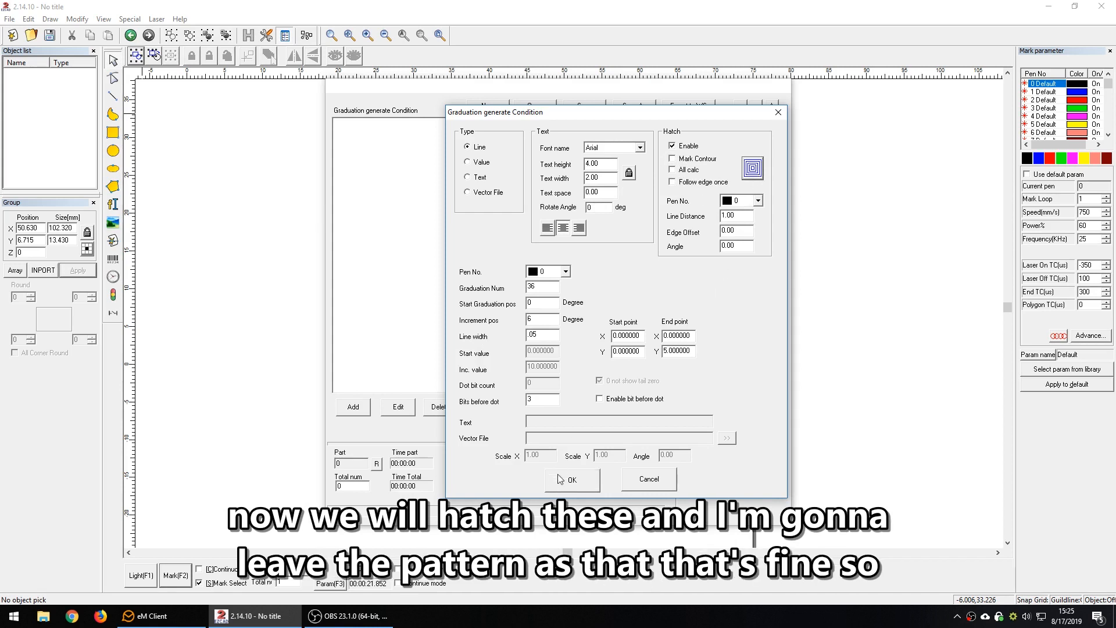
Set the line's end point Y to -3 and the graduation number to 60, and accept the condition
double_click(677, 352)
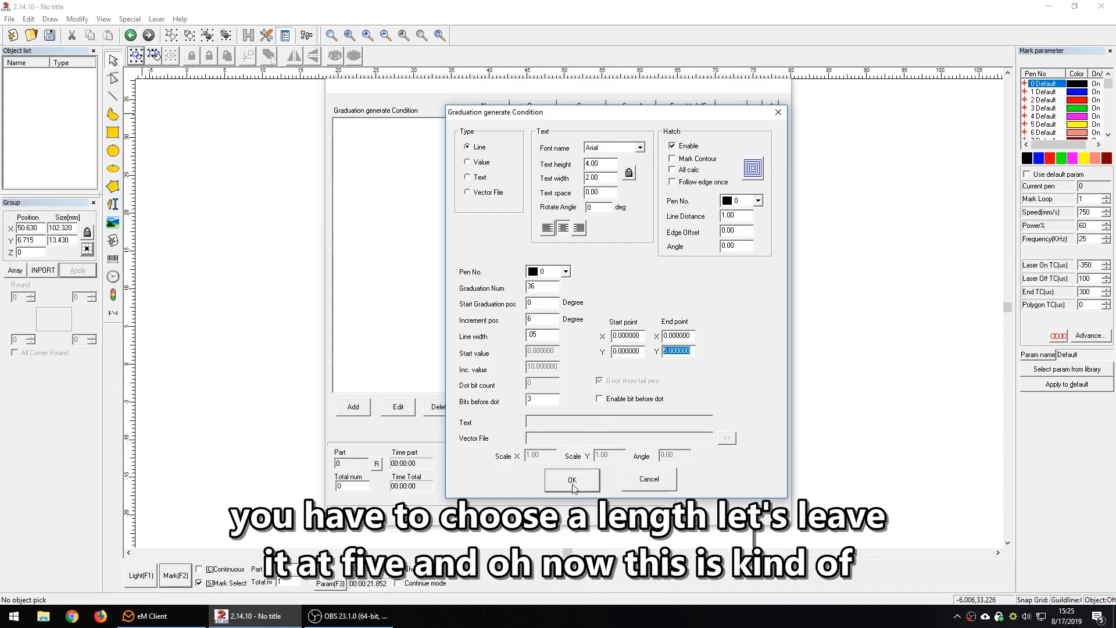
click(663, 352)
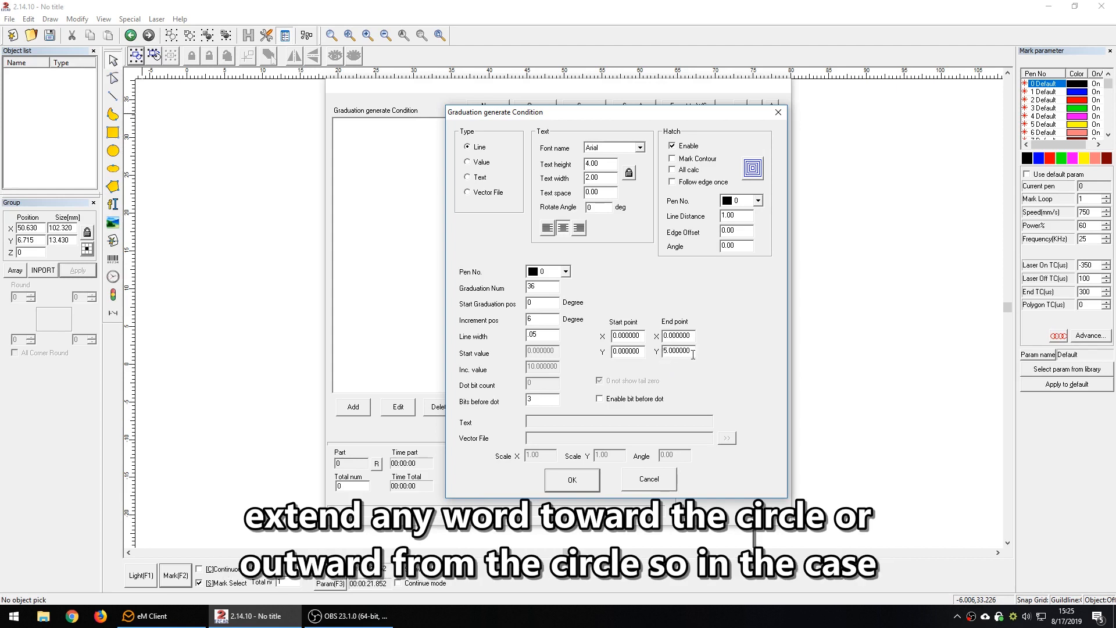
drag(693, 354, 655, 352)
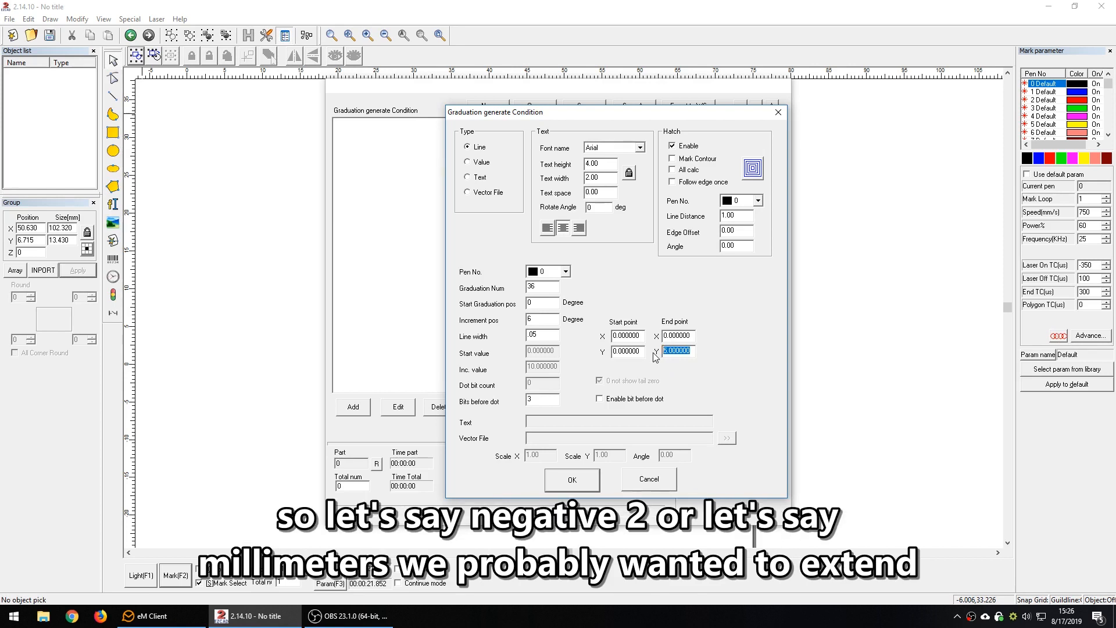
text(-3)
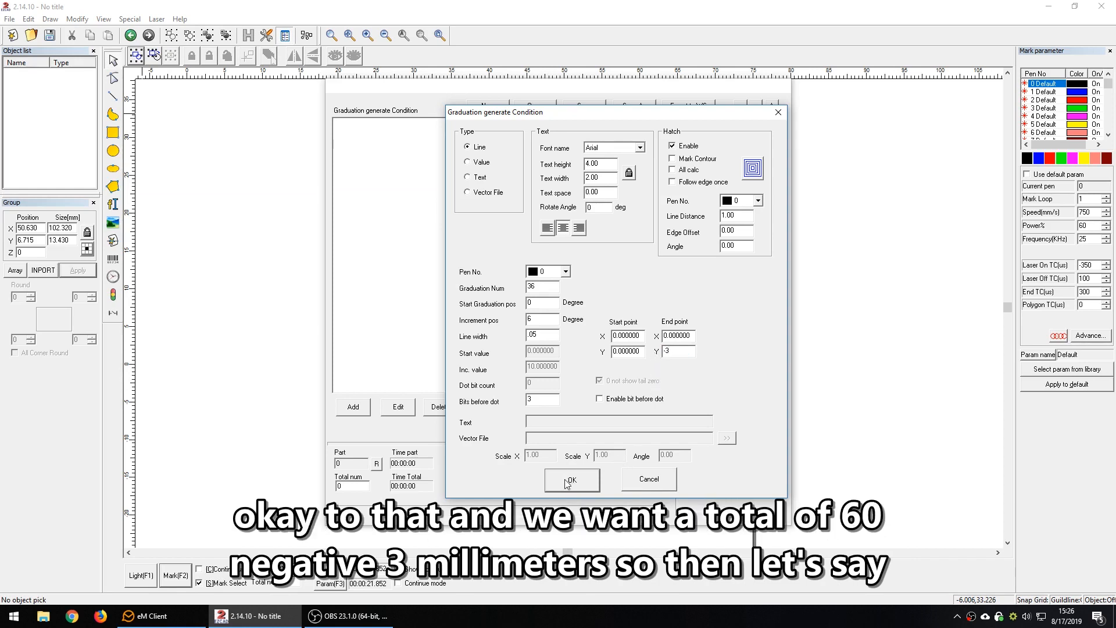
drag(540, 286, 463, 289)
text(6)
click(582, 484)
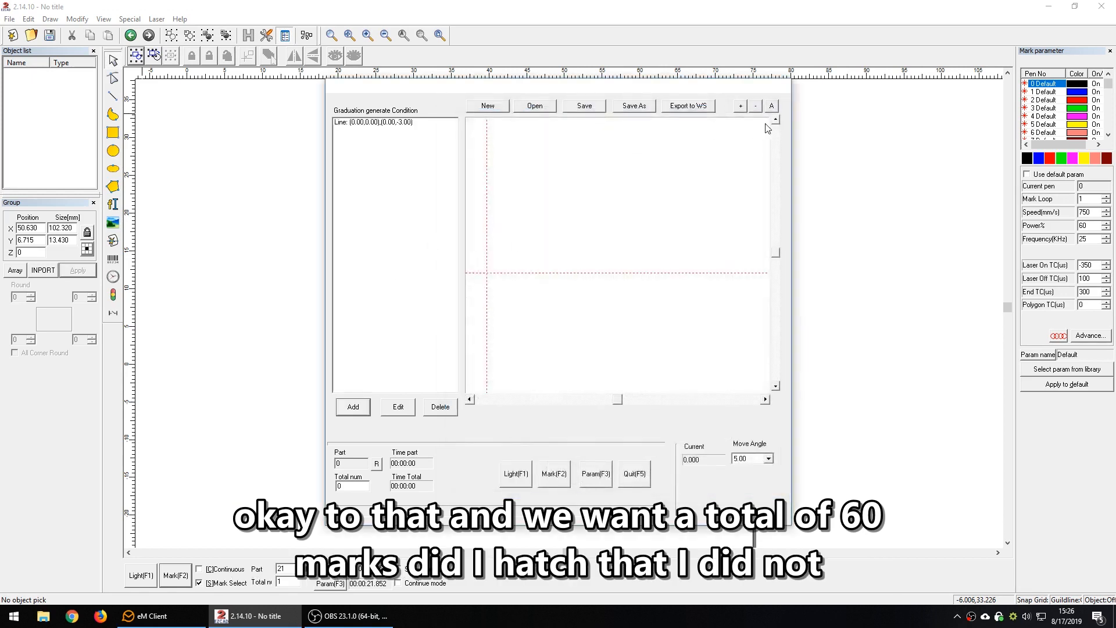
click(398, 407)
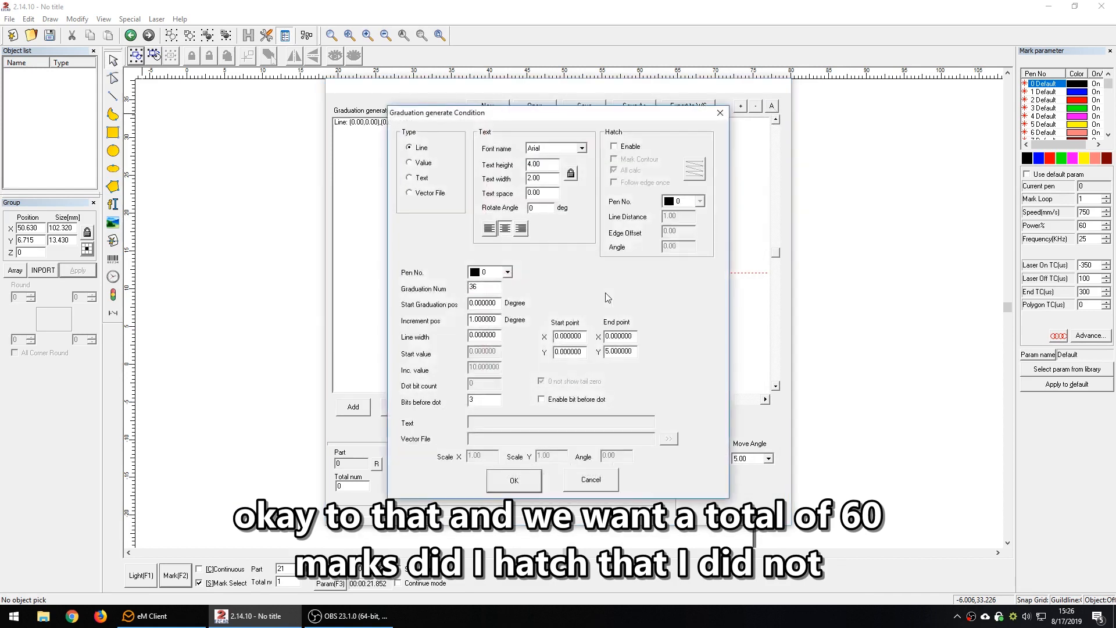
click(623, 146)
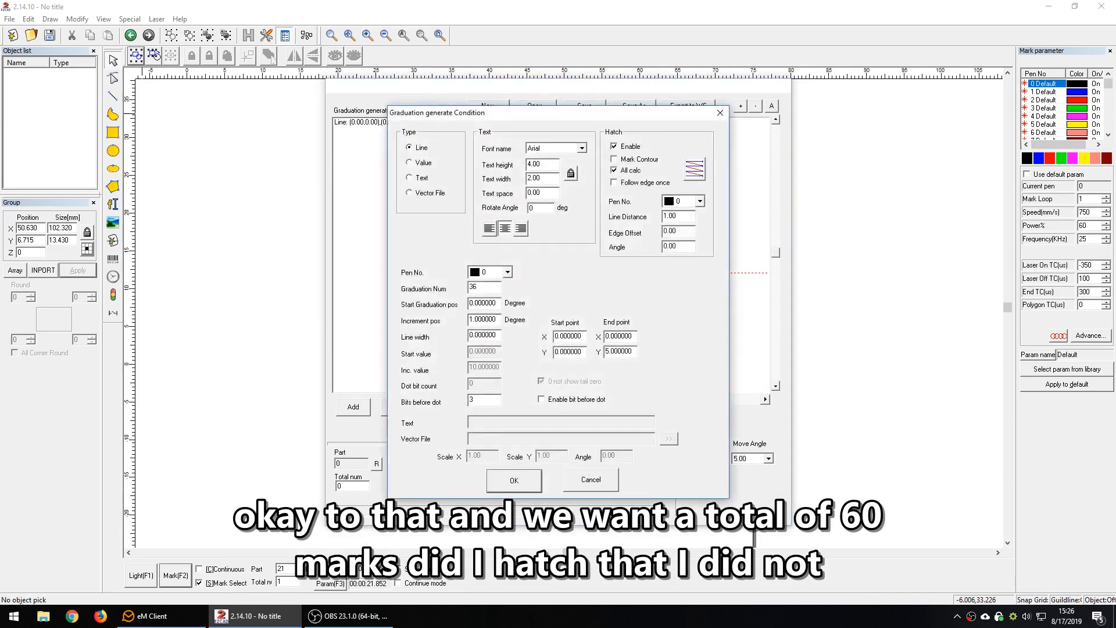
click(584, 478)
Edit the existing line condition to use a hatch line distance of 0.01
click(393, 122)
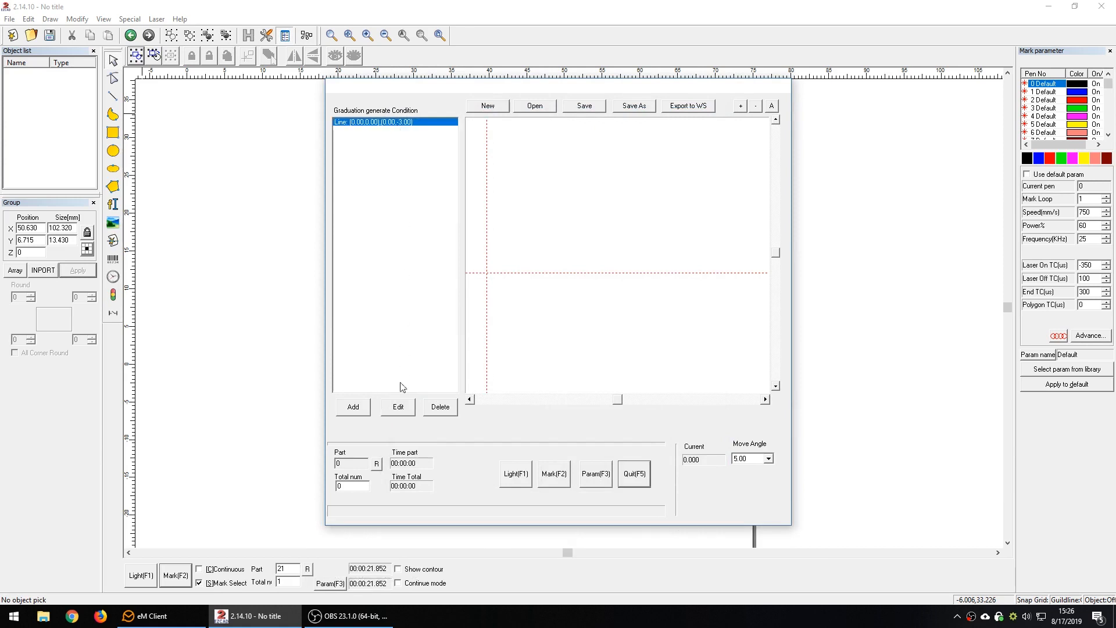
click(401, 407)
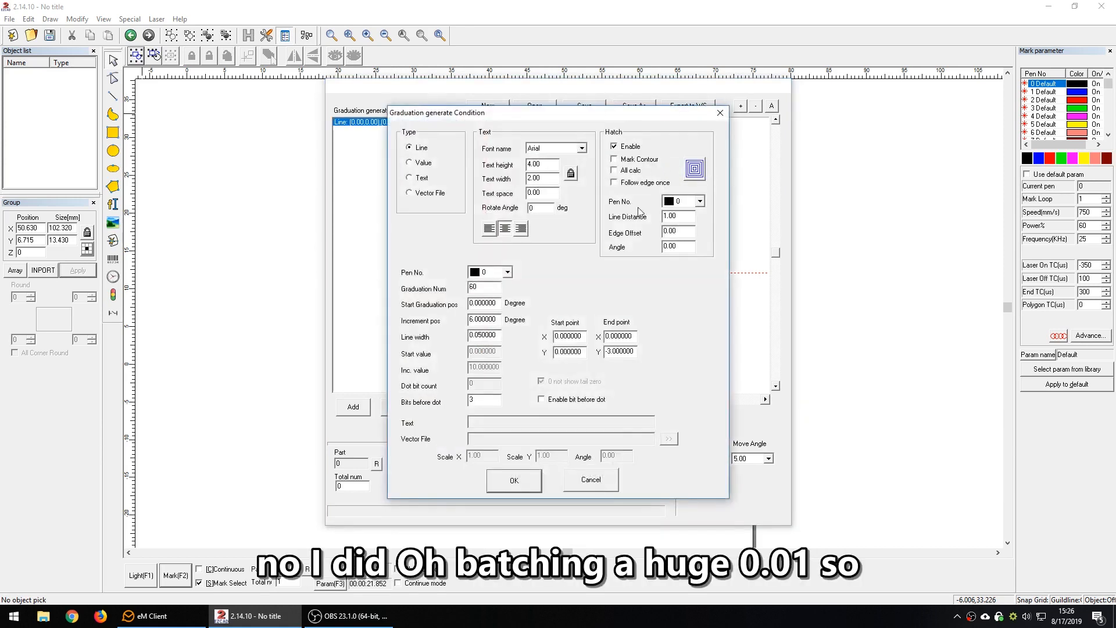
double_click(677, 217)
text(.01)
click(511, 483)
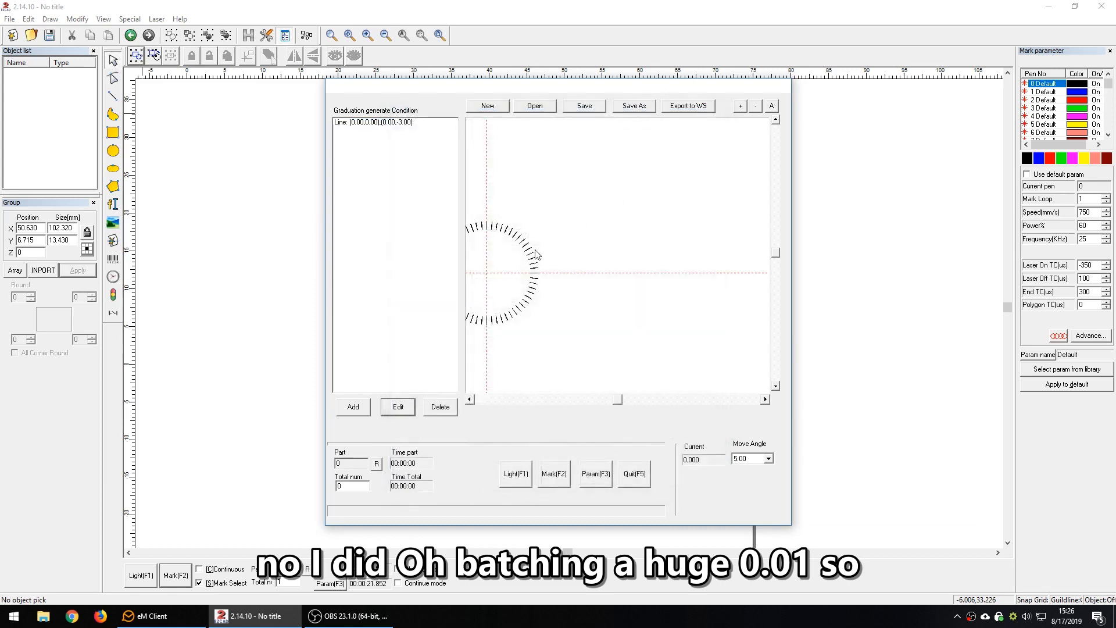
Export the disk ruler to the workspace and save the ruler file as "60 marks" on the desktop
click(774, 105)
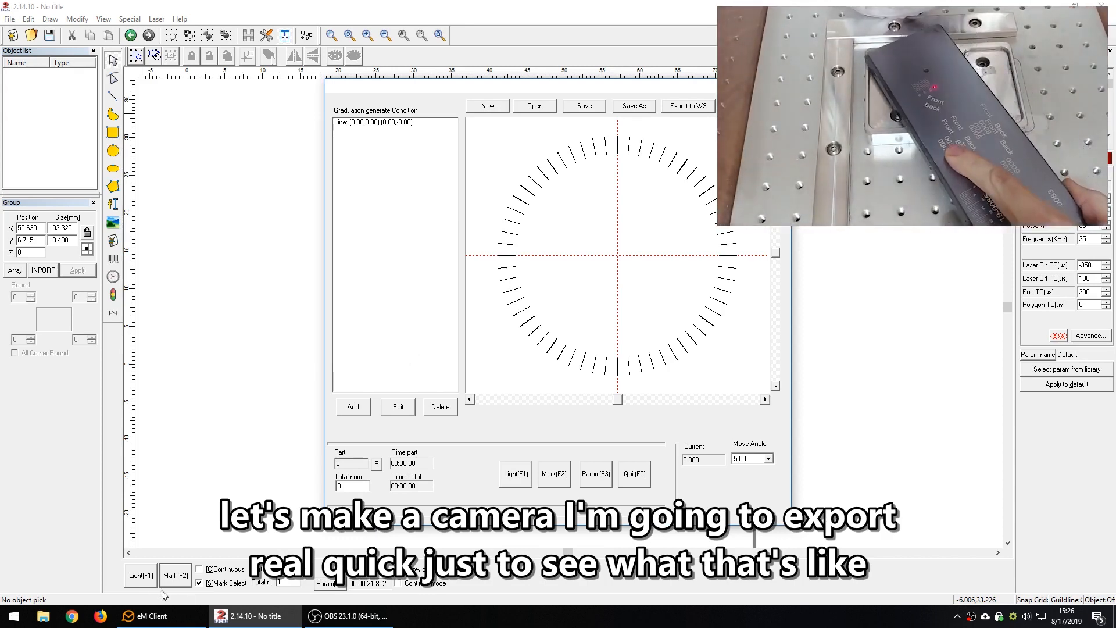
click(688, 106)
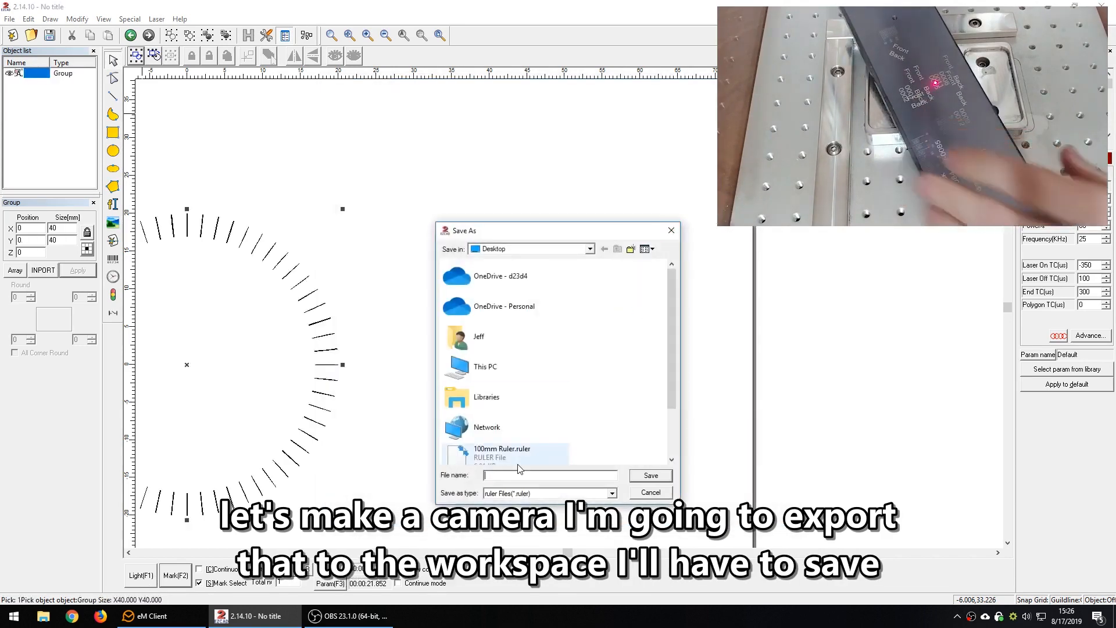
text(60 )
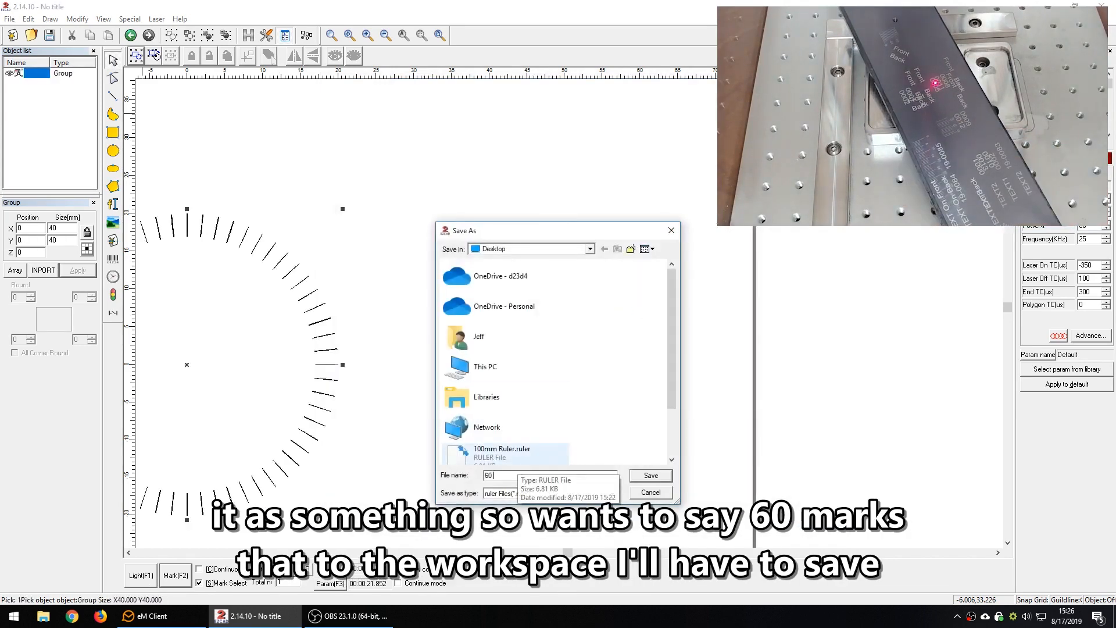
text(marks)
key(Return)
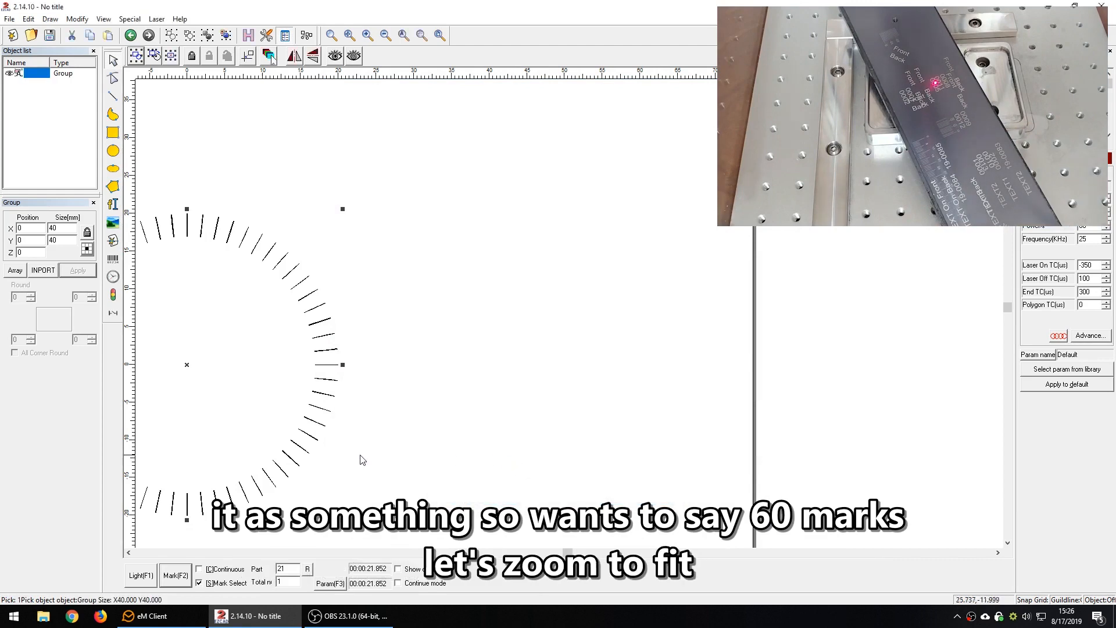
Preview the disk ruler's position with the guide light and mark it with the laser
click(403, 35)
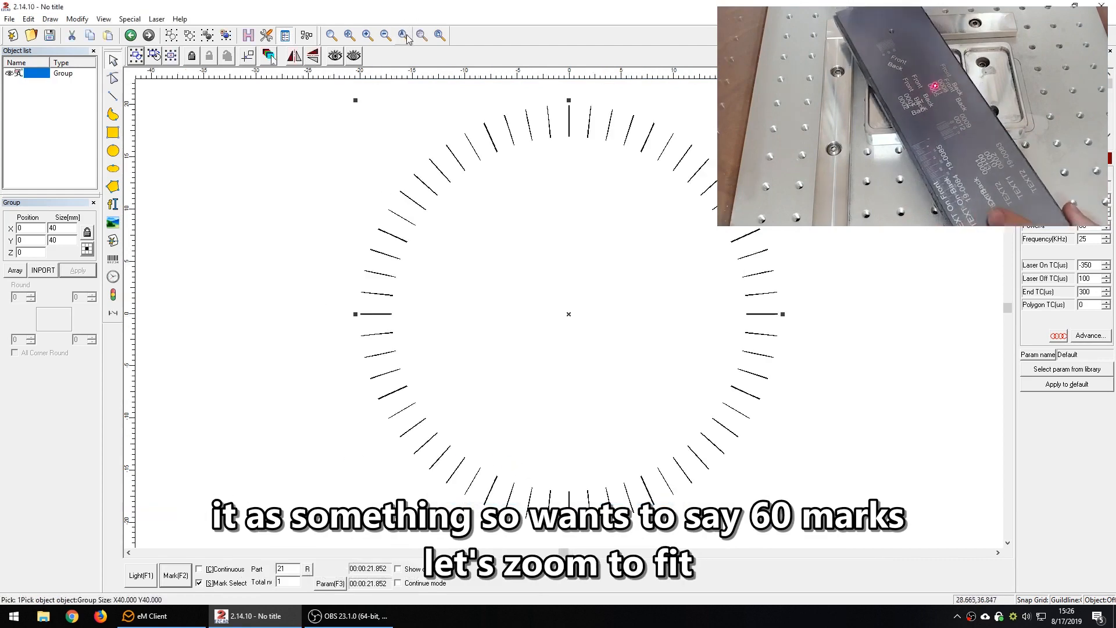
click(143, 575)
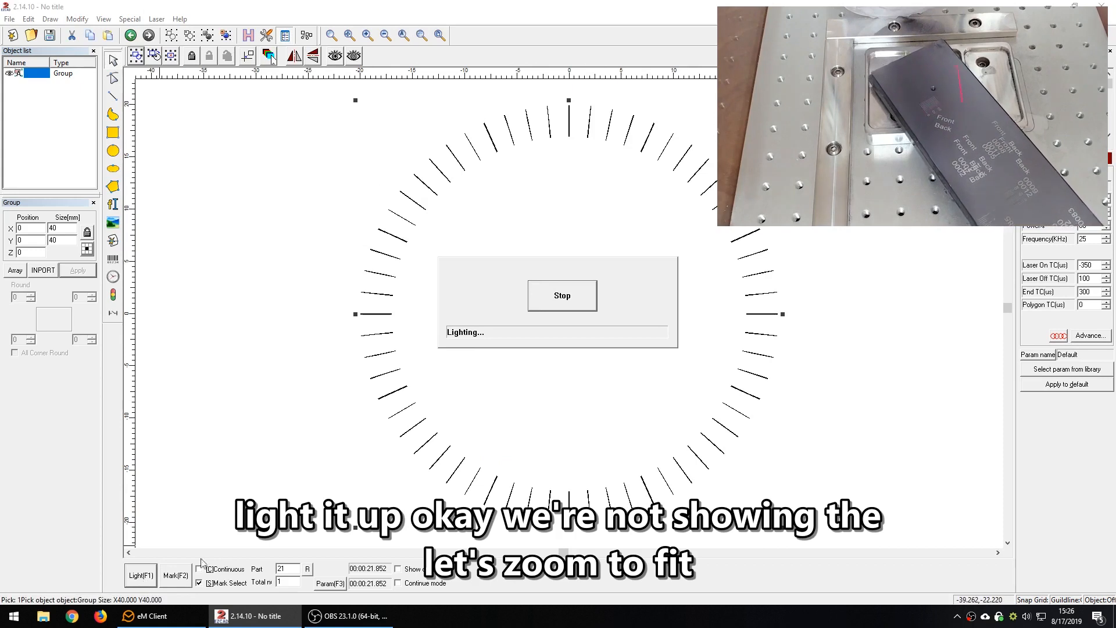
click(540, 299)
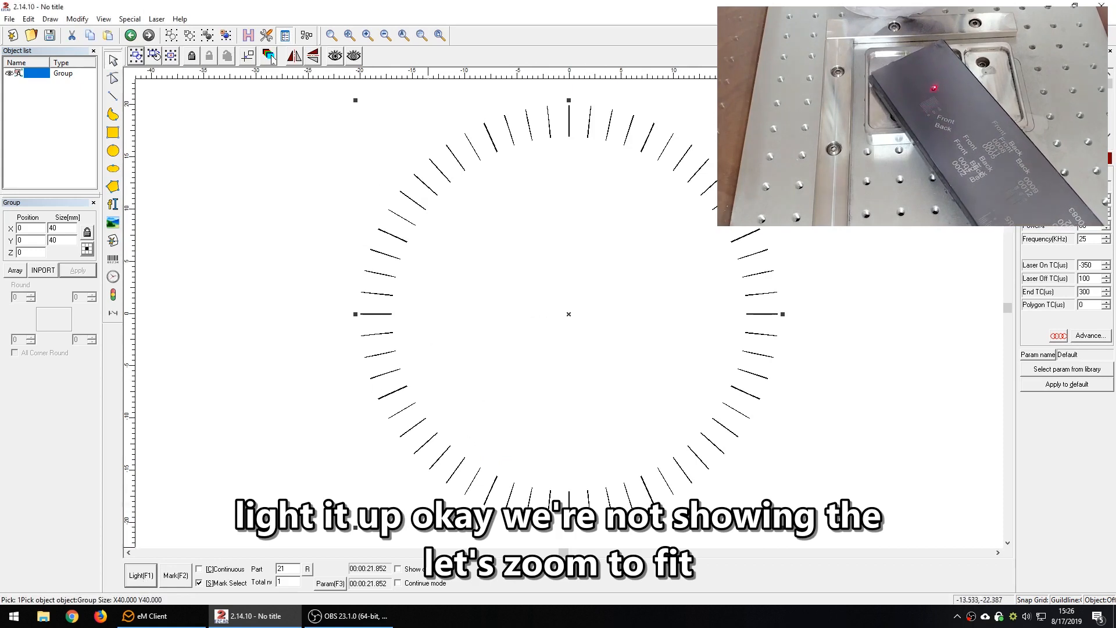
click(156, 574)
click(549, 298)
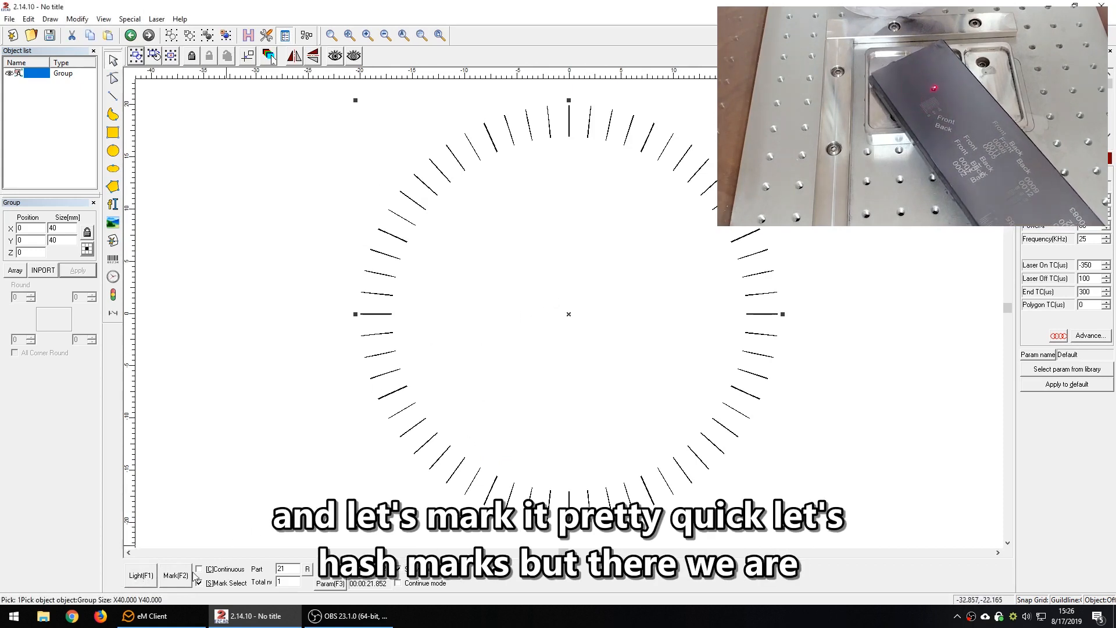
click(181, 583)
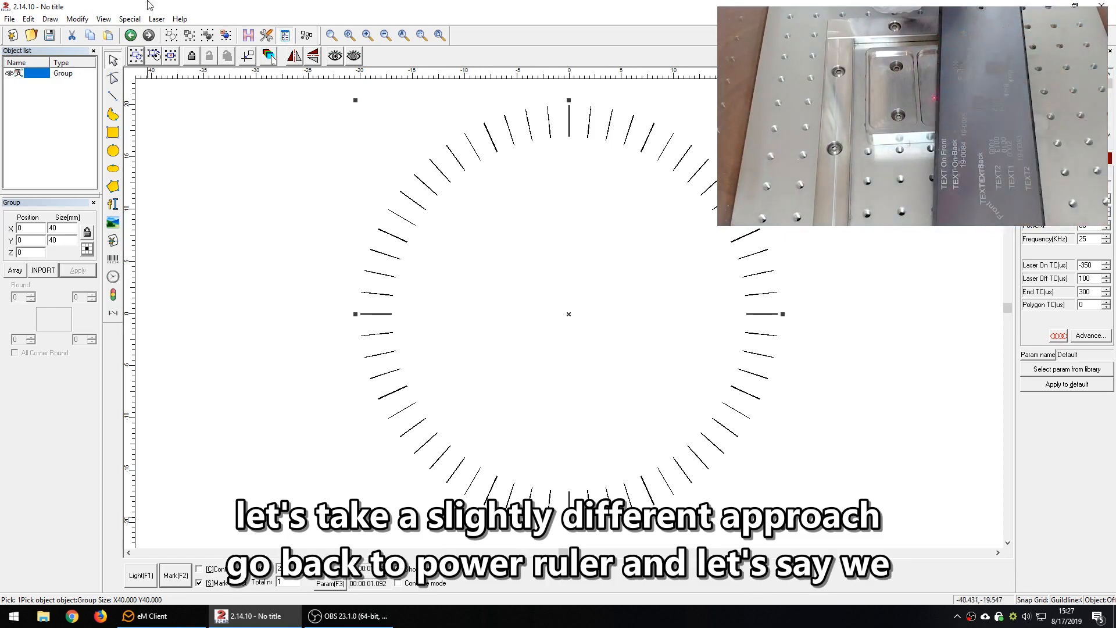
Reopen PowerRuler and change the existing line condition to 14 graduations starting at 6 degrees
click(157, 19)
click(175, 82)
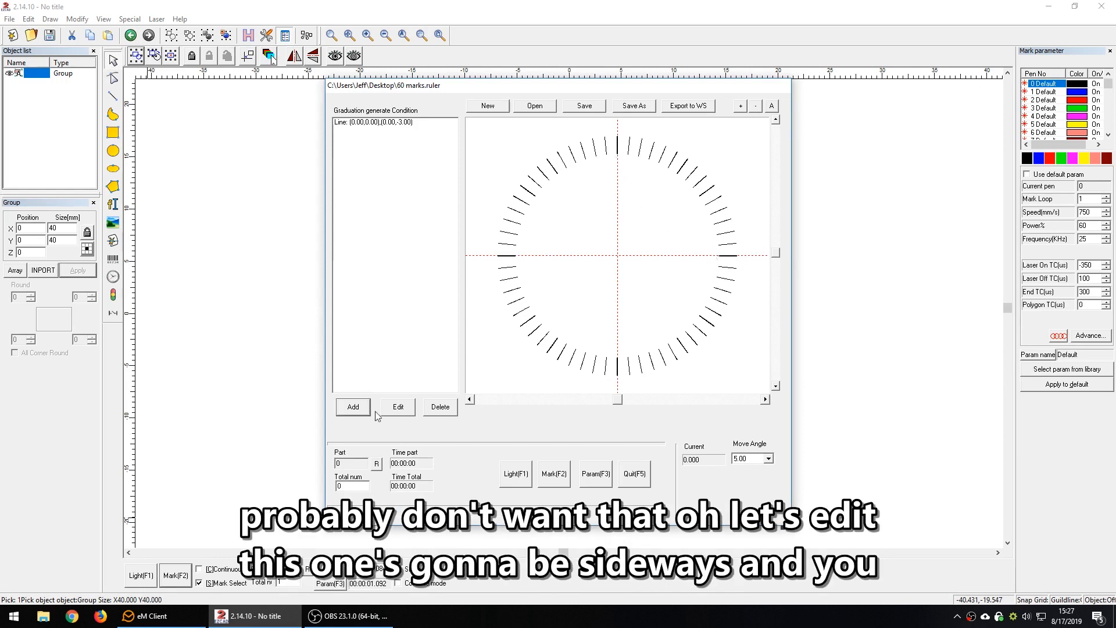
click(380, 123)
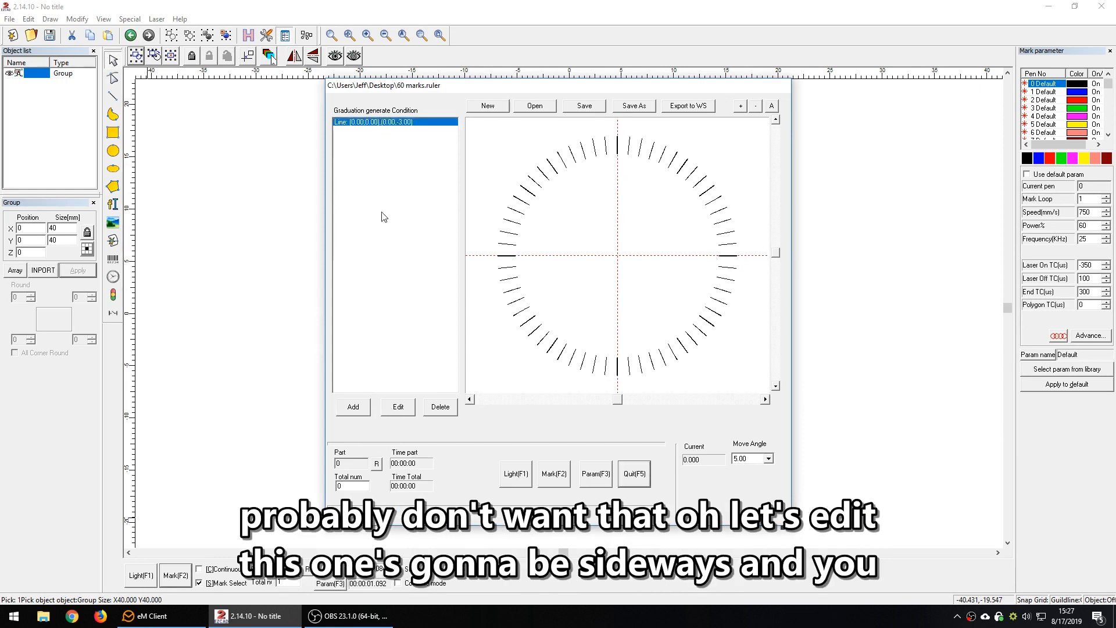
click(401, 408)
drag(542, 123, 890, 126)
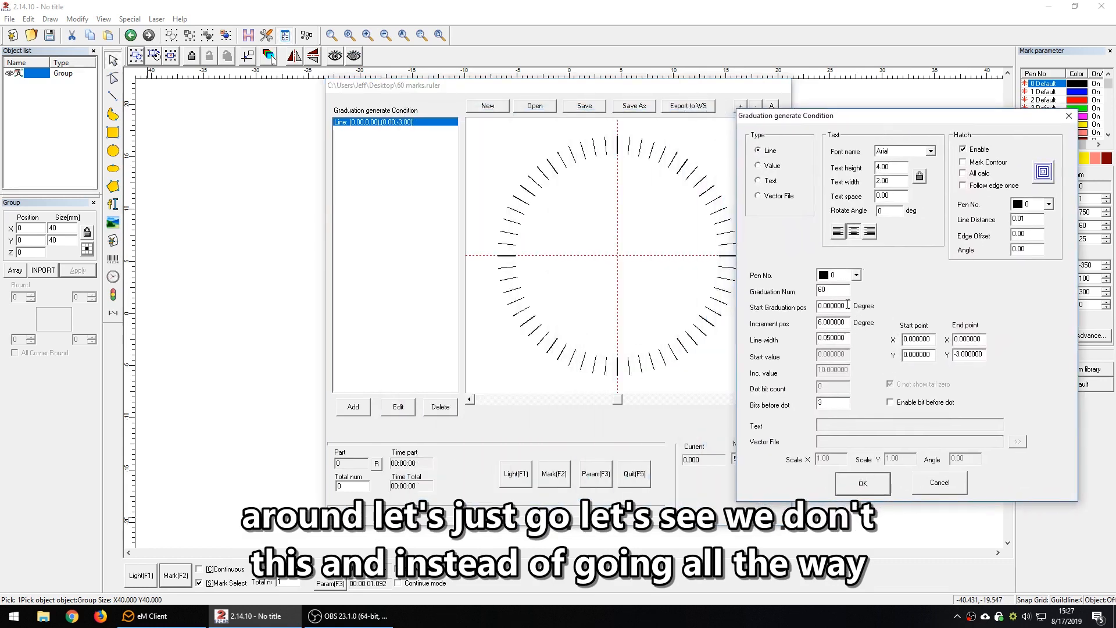
drag(837, 290, 769, 298)
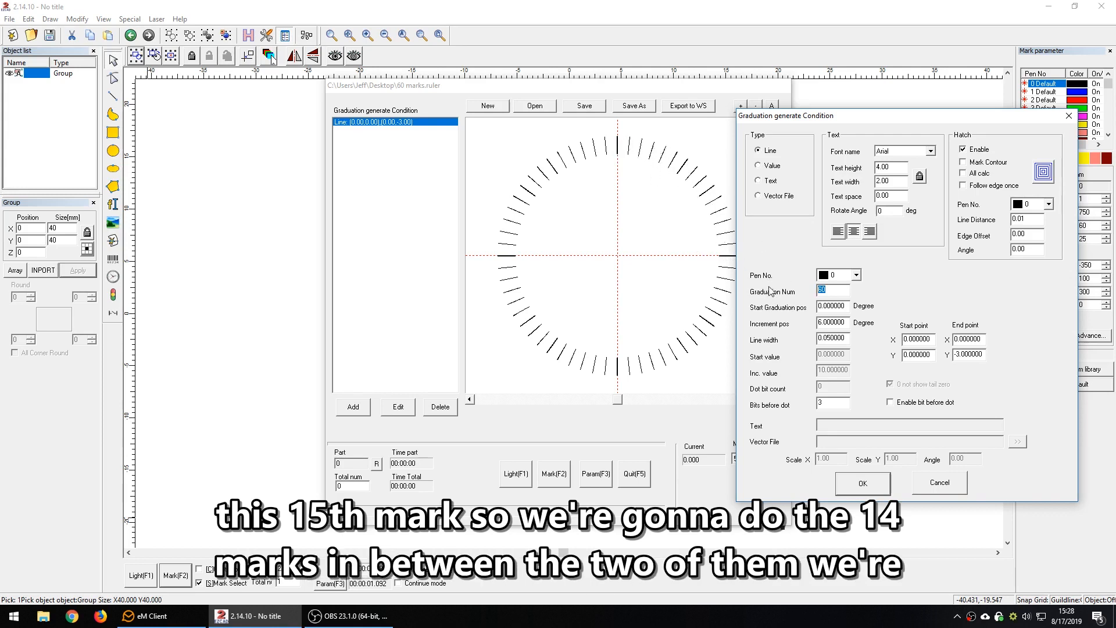
text(14)
key(Tab)
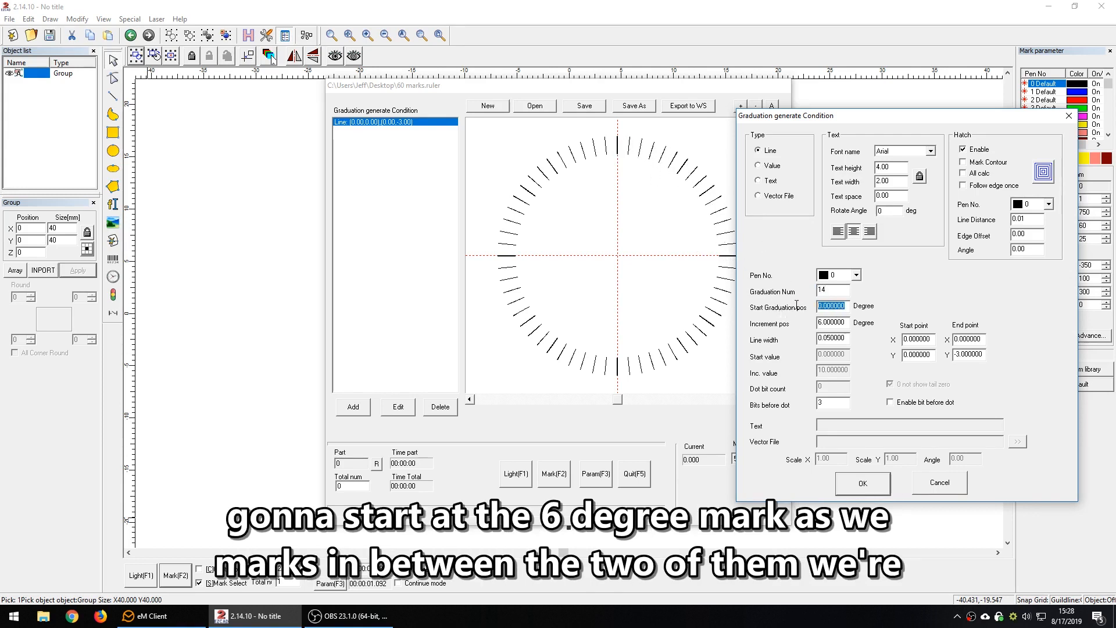
text(6)
double_click(833, 323)
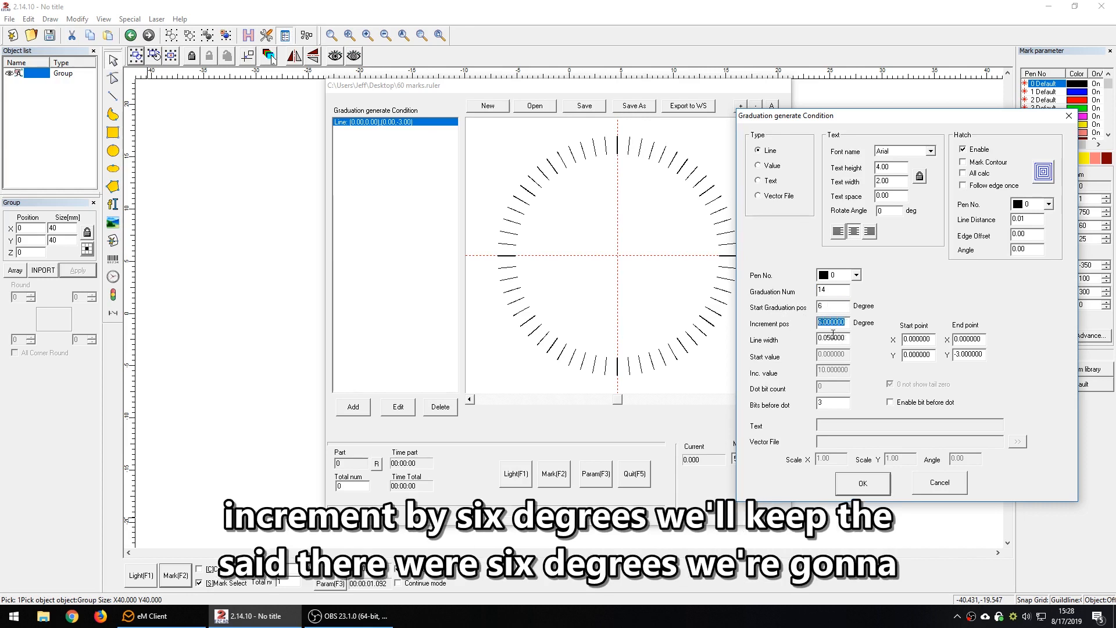
drag(845, 339, 815, 341)
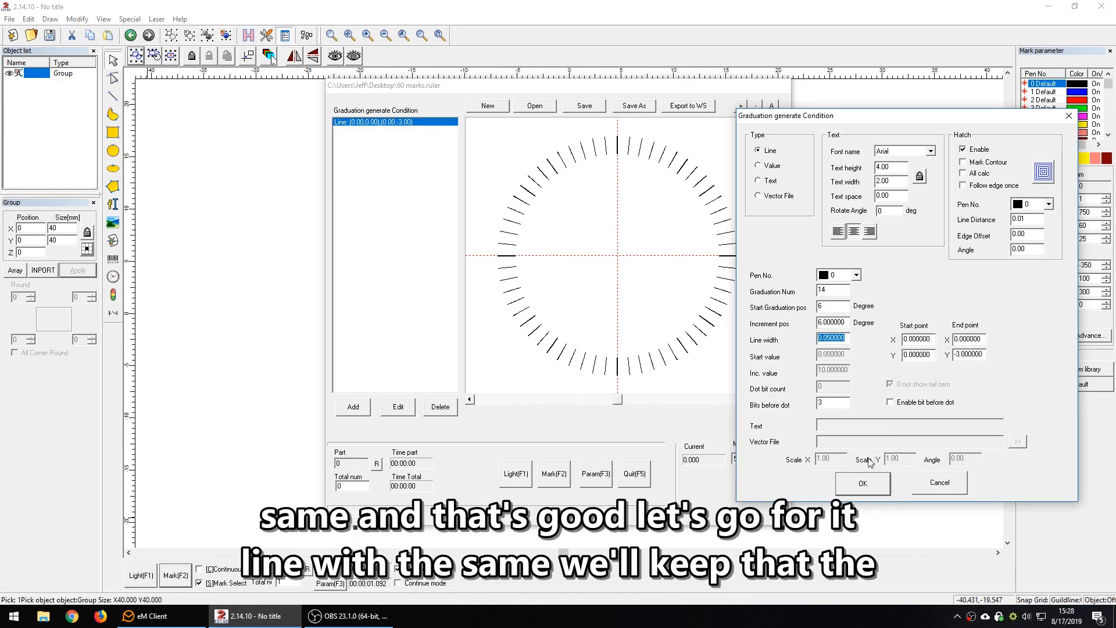
click(868, 483)
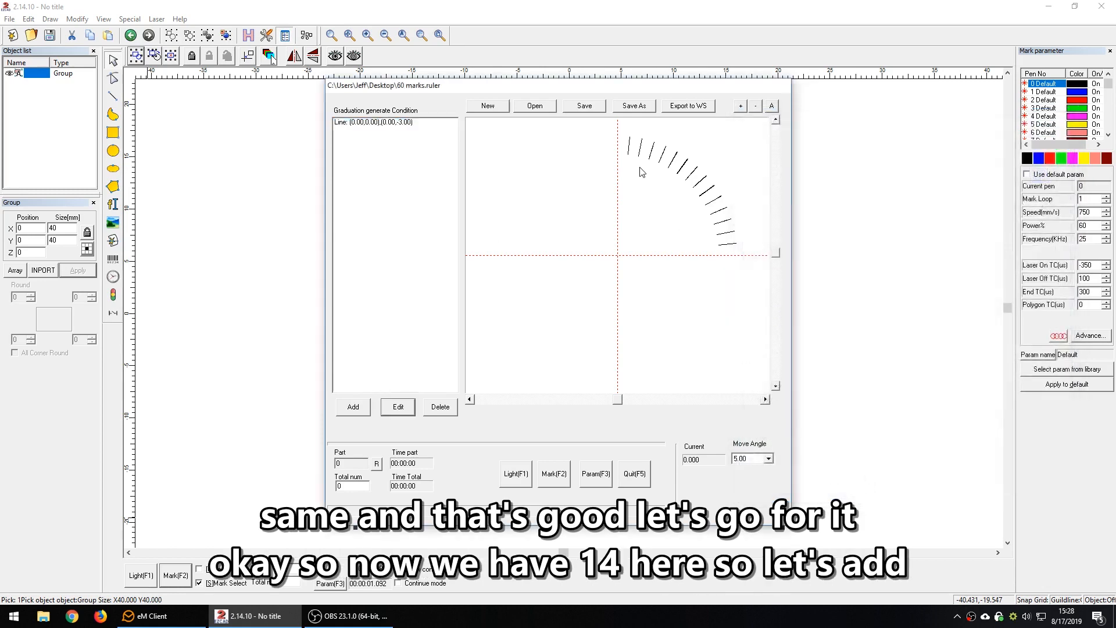
Add a second line condition with graduation number 14 and start graduation position 186 degrees
click(360, 411)
text(14)
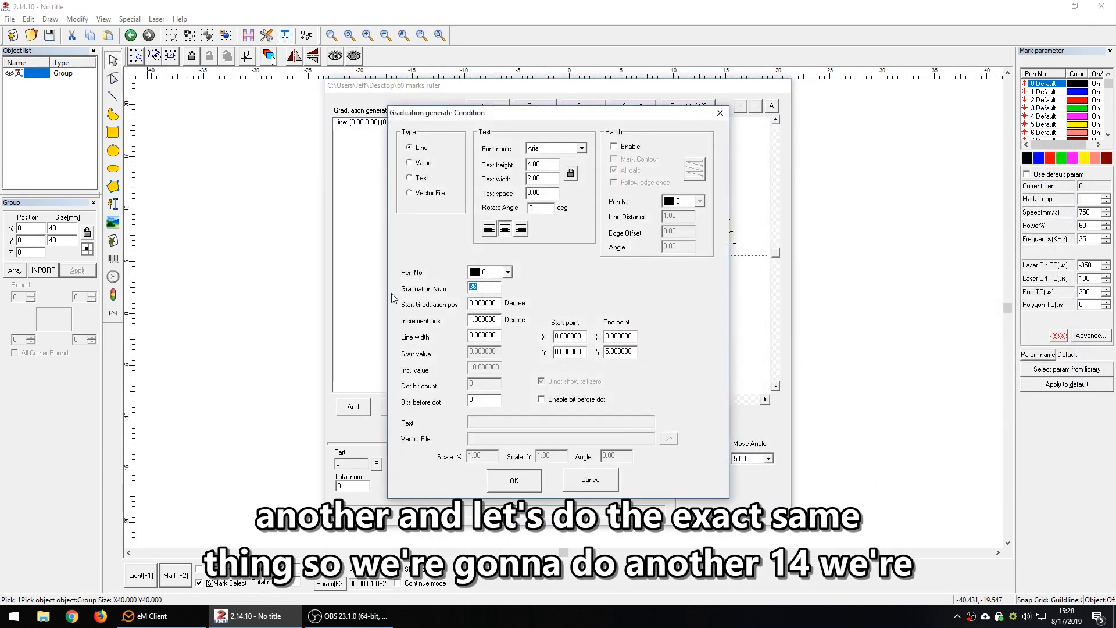
key(Tab)
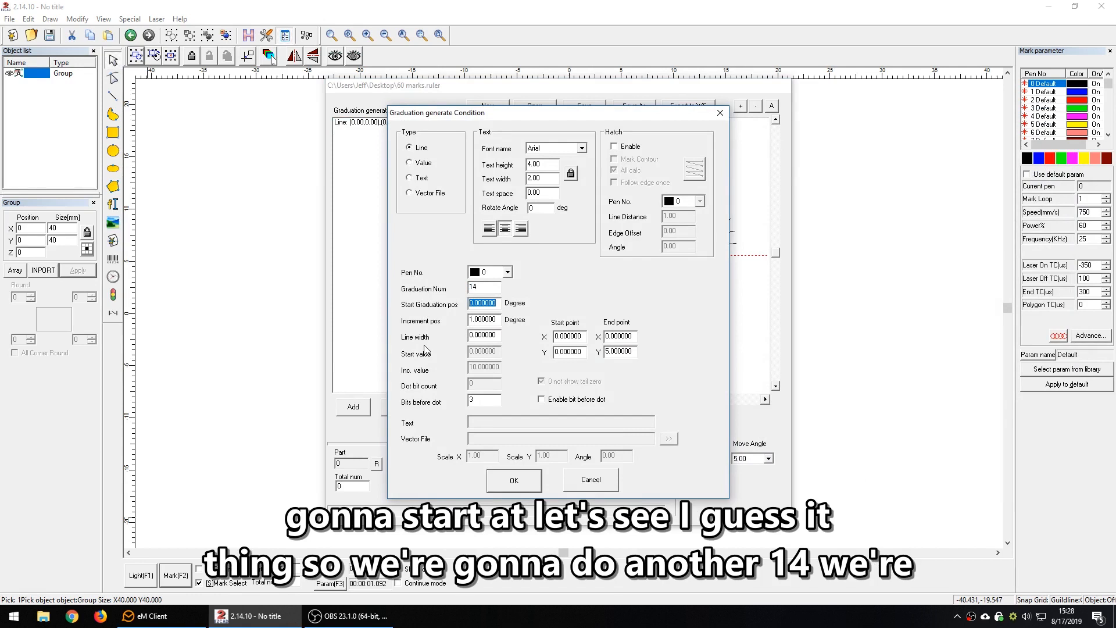
text(180)
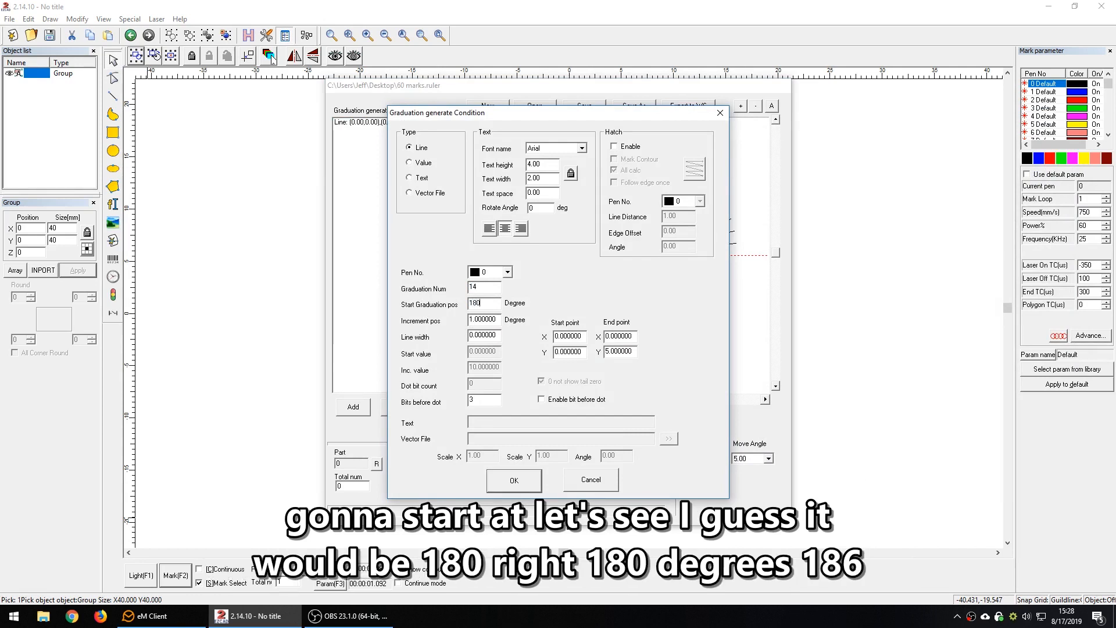
key(Tab)
key(shift+Tab)
text(18)
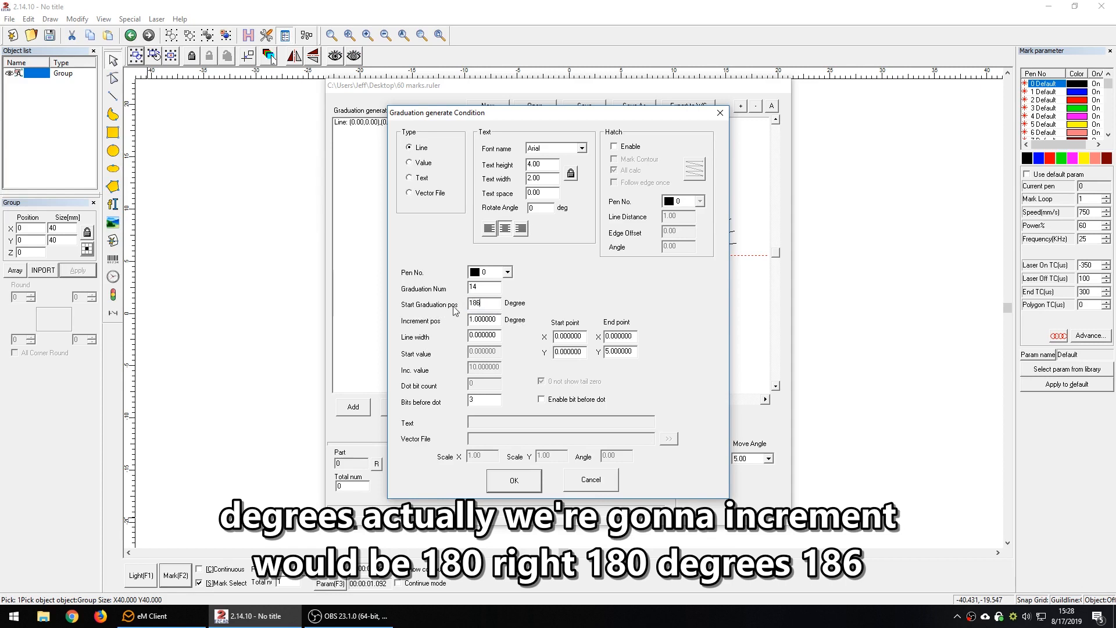
Set the second line condition's increment position to 6 degrees and its line width to 0.05
key(Tab)
text(6)
key(Tab)
key(Tab)
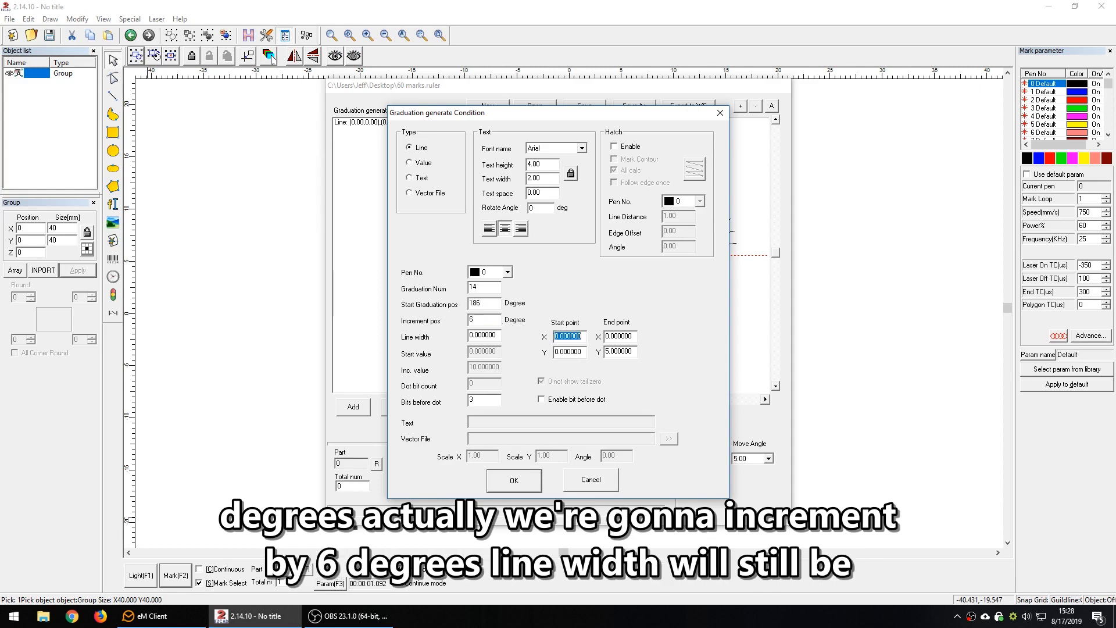
double_click(498, 335)
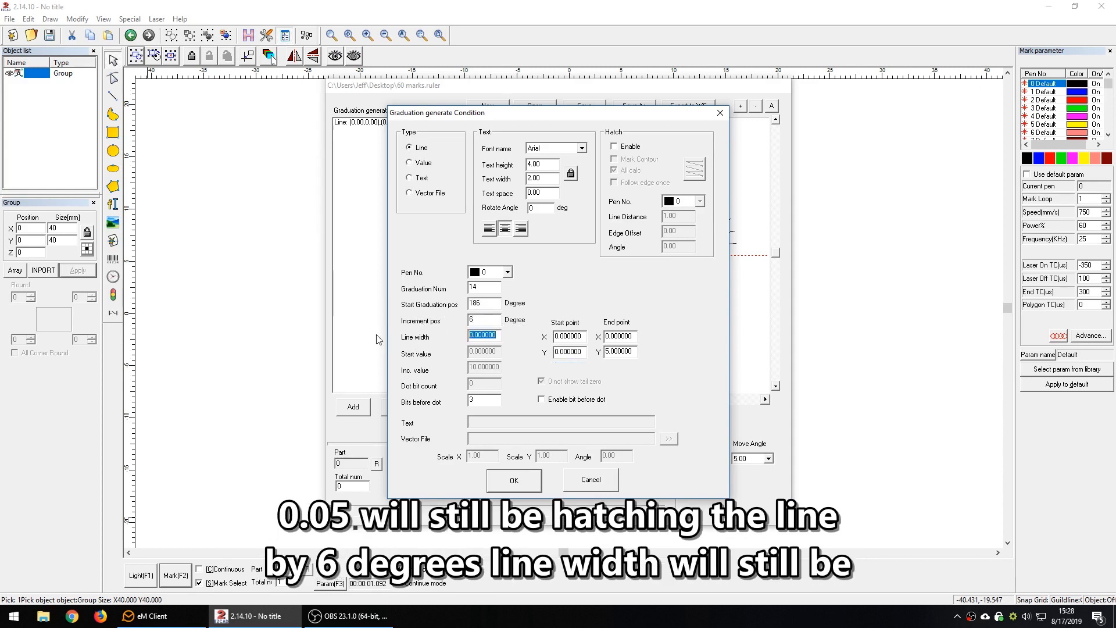
text(.05)
Enable hatching for the second line condition with All calc off, the concentric-square pattern and a line distance of 0.01
click(614, 146)
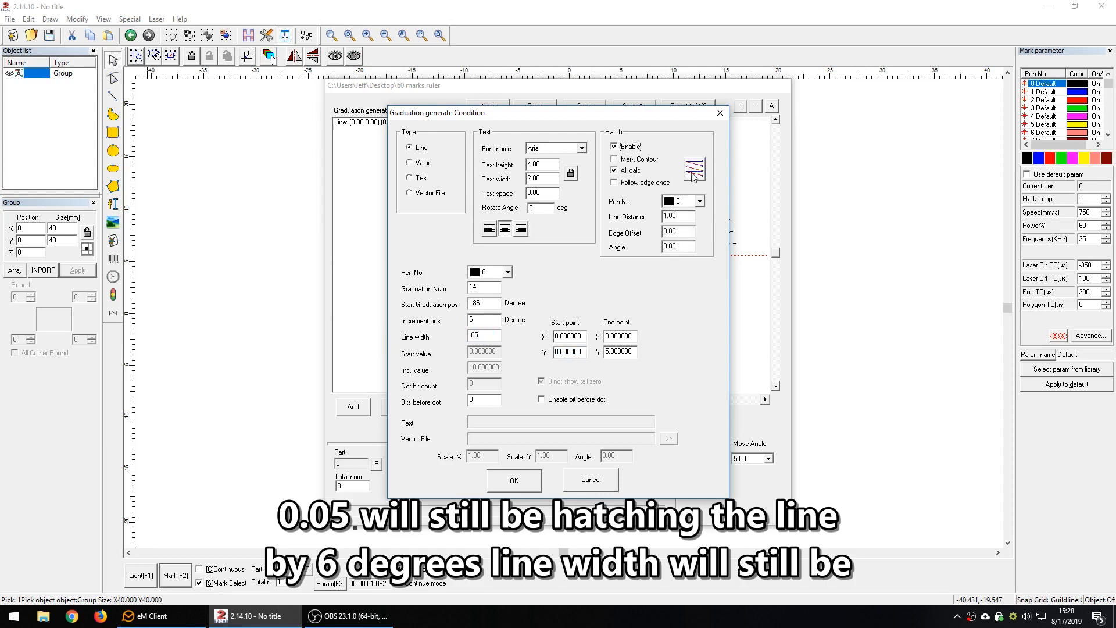
click(626, 170)
click(699, 177)
click(699, 180)
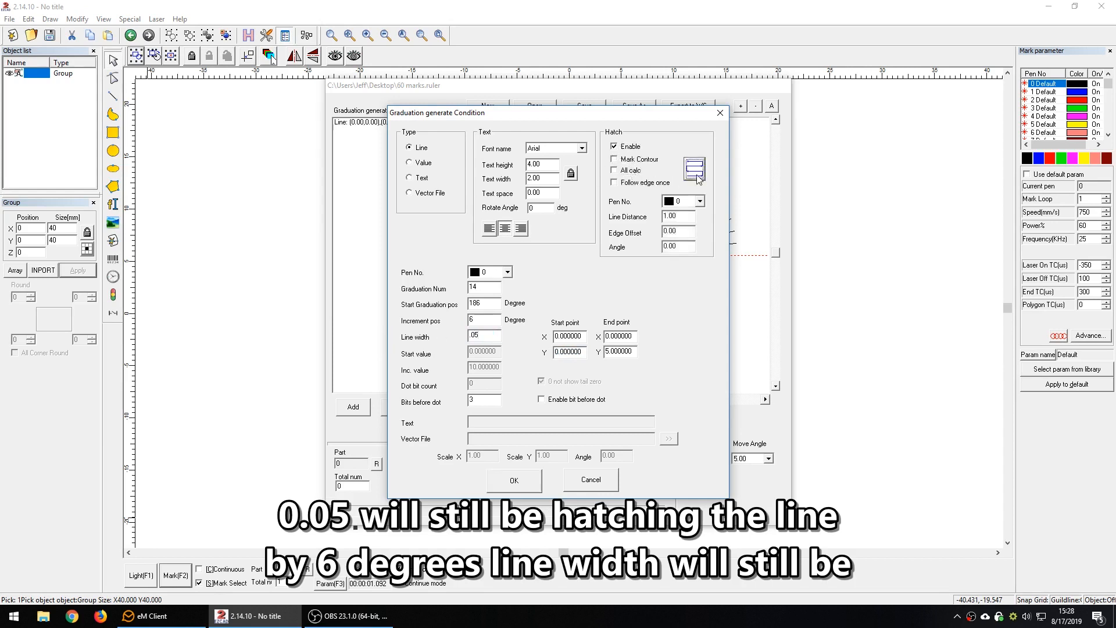
click(700, 179)
click(700, 179)
double_click(675, 216)
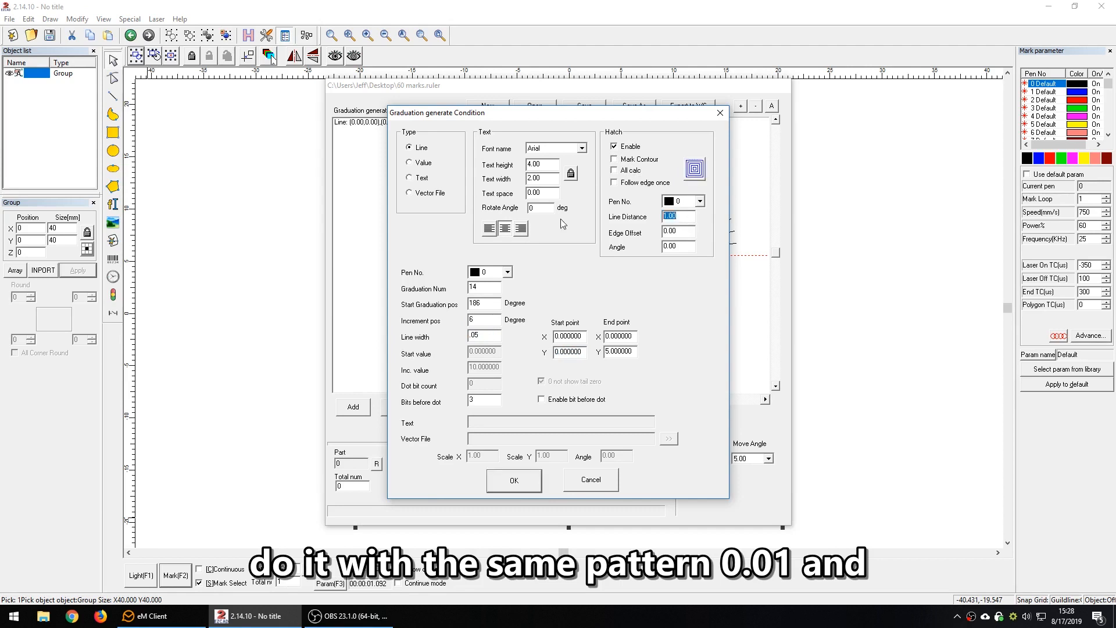
key(BackSpace)
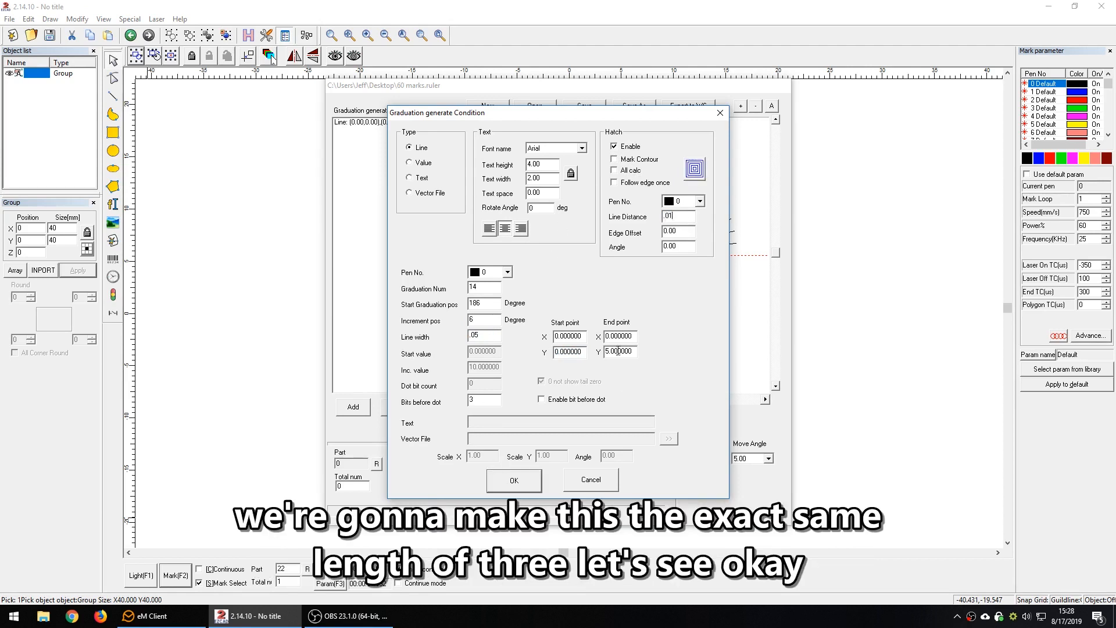
Set the end point Y to 3 and accept the second line condition
drag(630, 348, 511, 346)
text(30)
click(528, 487)
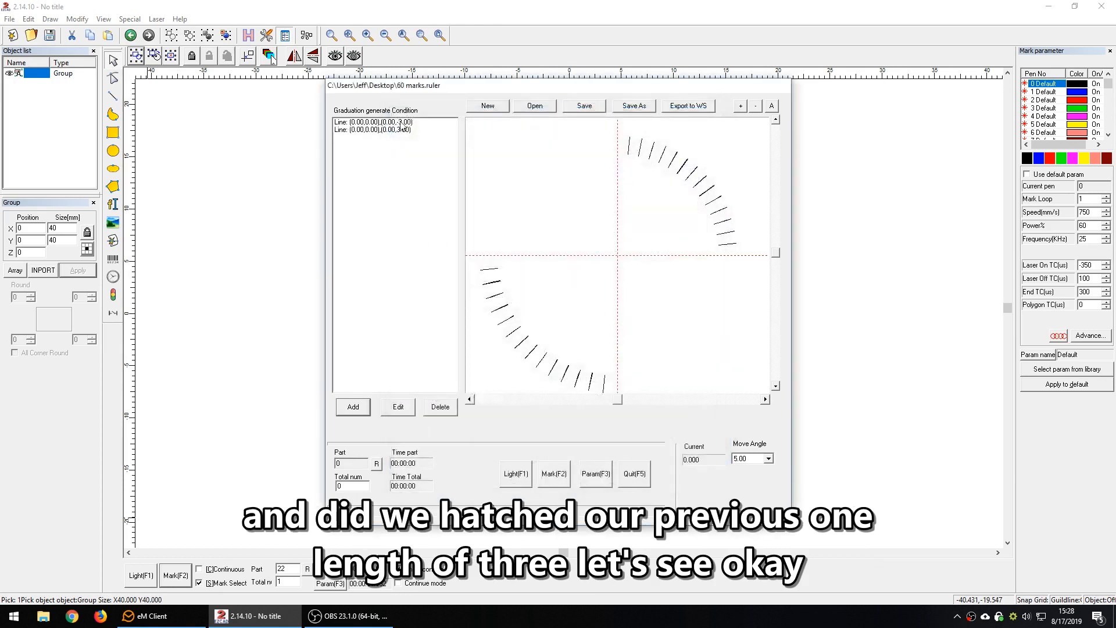
Check the hatch settings and end point of the first line condition, leaving it unedited
click(411, 251)
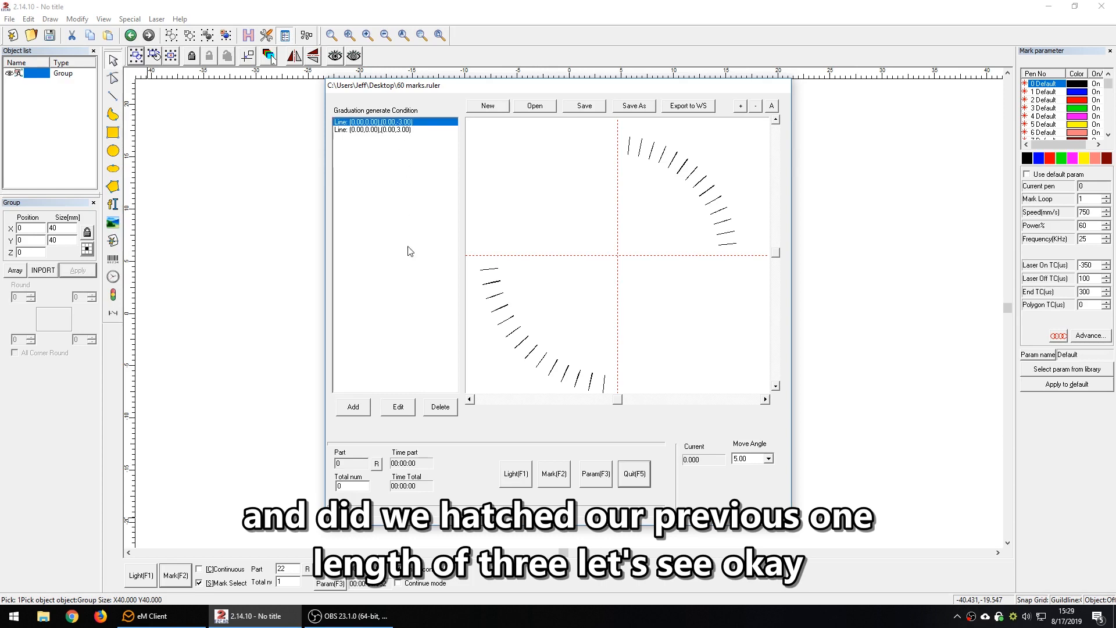
click(399, 408)
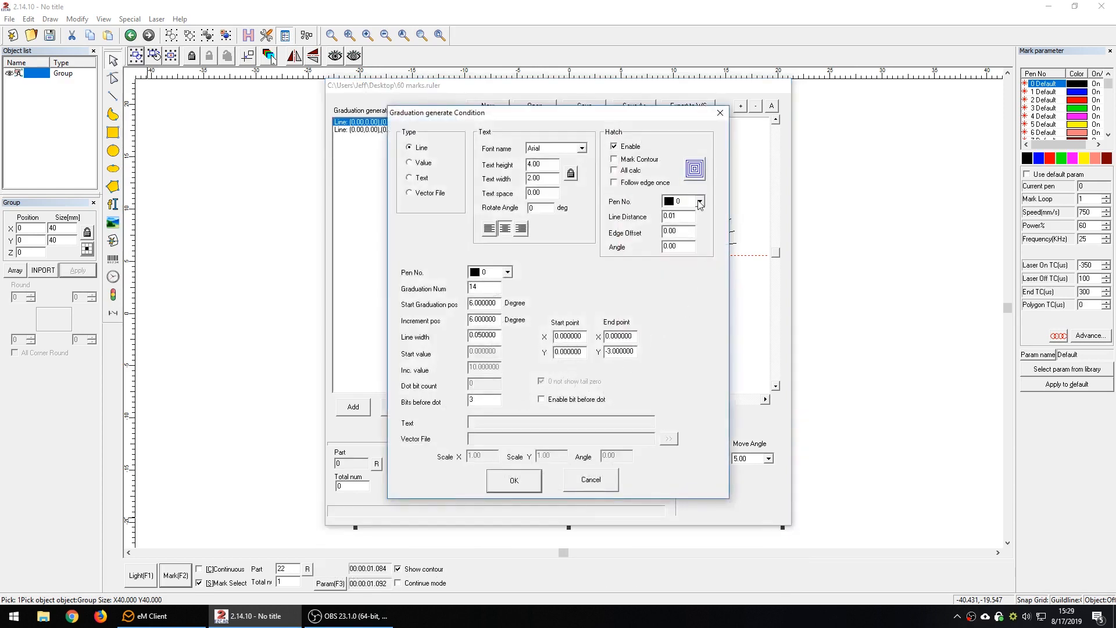
click(592, 483)
Change the second line condition's end point Y to -3
click(387, 130)
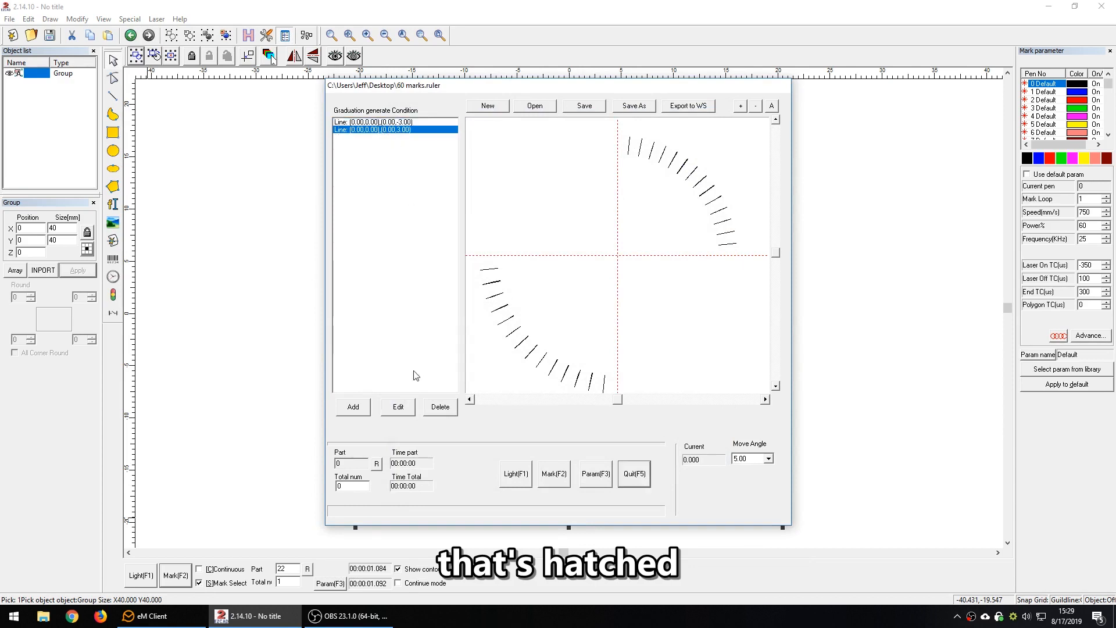
click(400, 410)
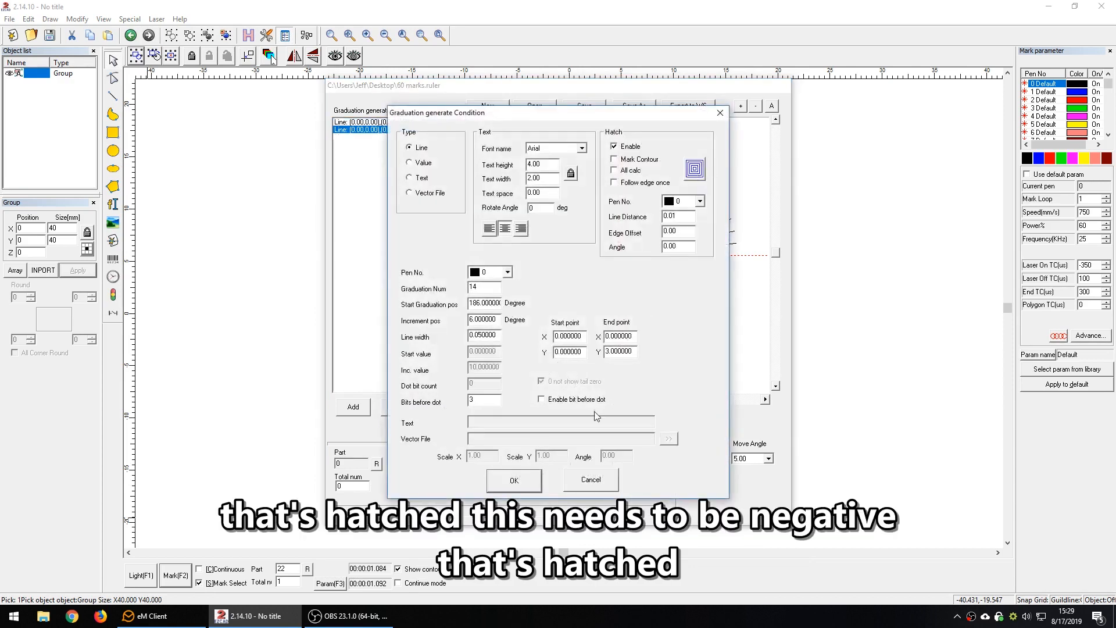
click(606, 353)
text(-3)
click(513, 480)
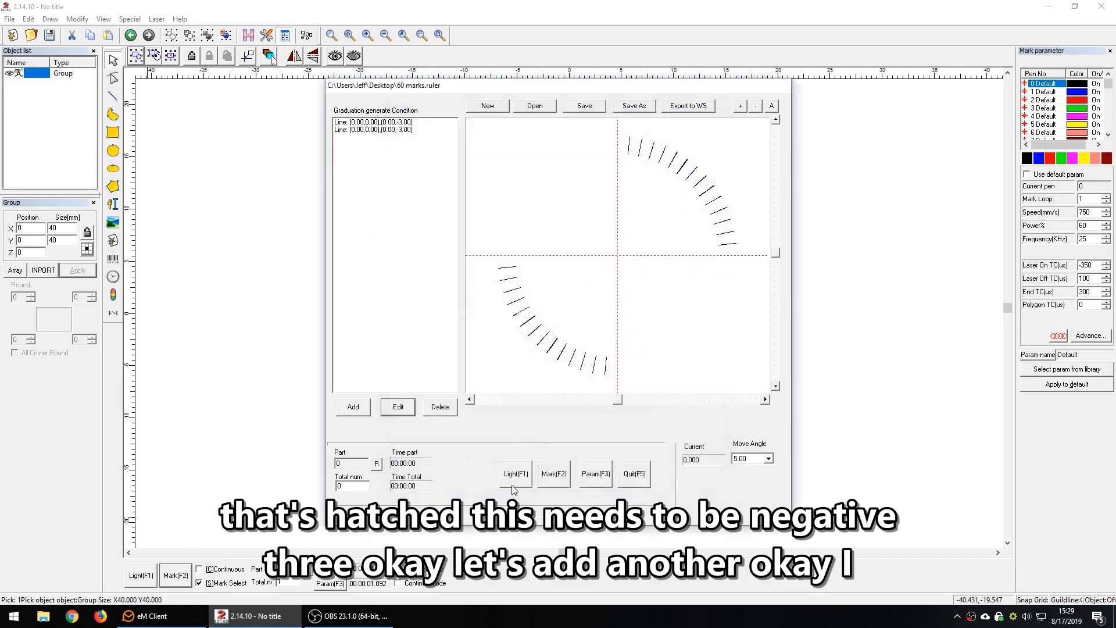
Add a third line condition with 14 graduations, start graduation position 96 degrees and increment 6 degrees
click(368, 408)
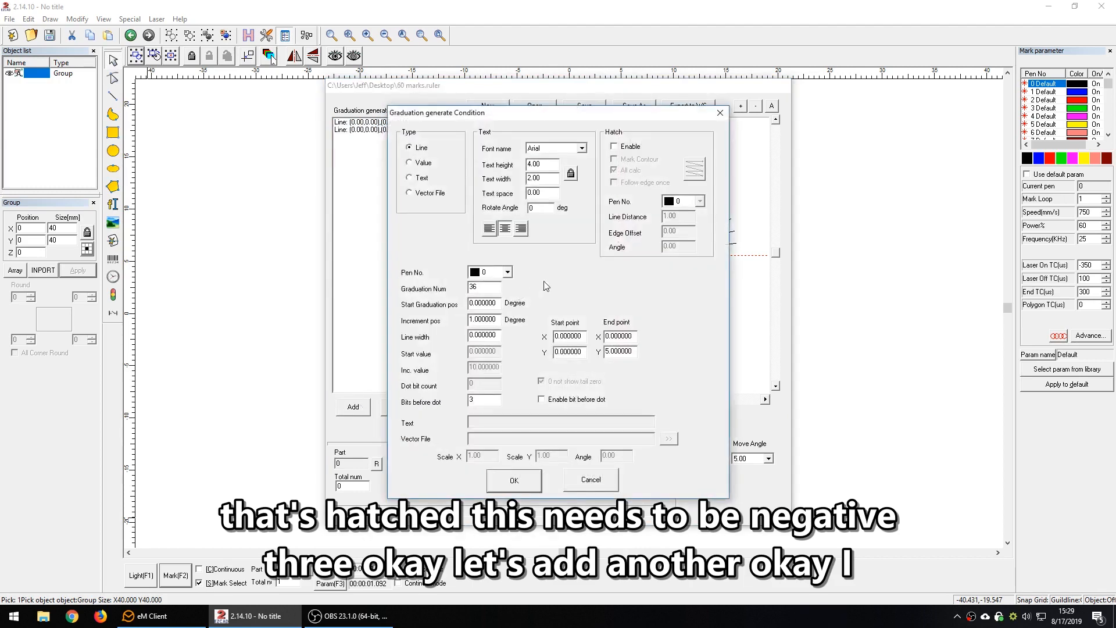
drag(544, 119, 775, 129)
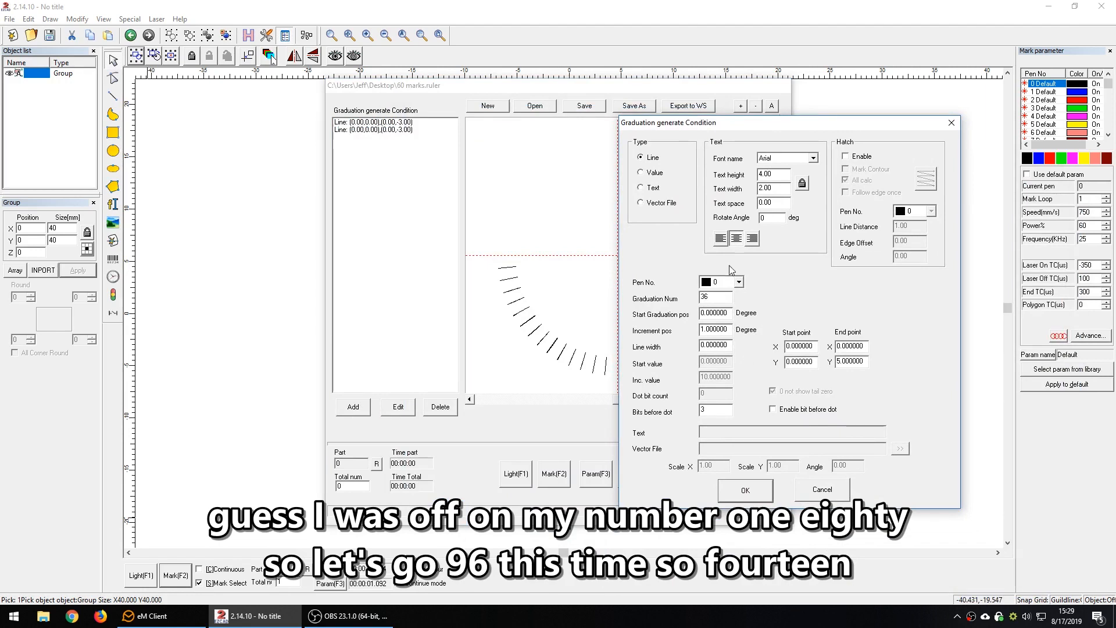
double_click(718, 297)
text(14)
key(Tab)
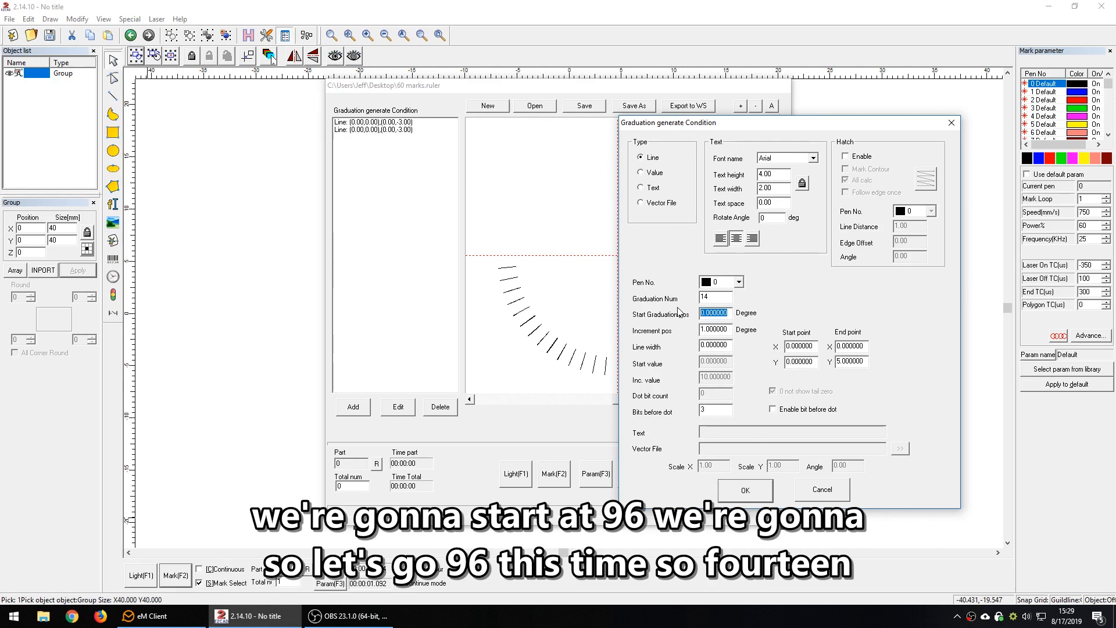
text(96)
key(Tab)
text(6)
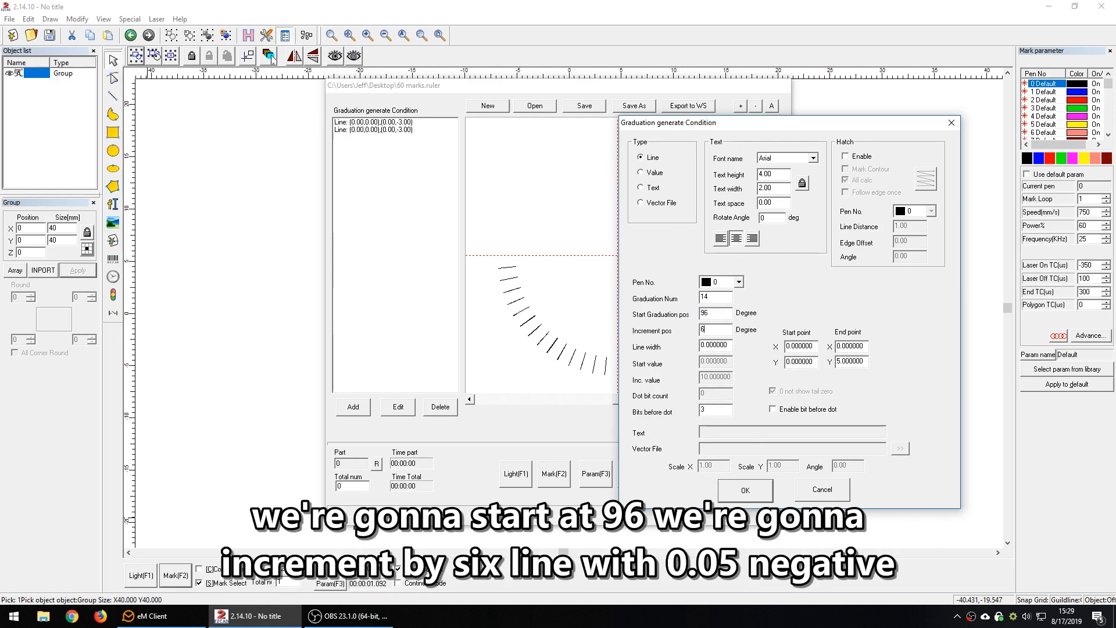
Set the third line condition's line width to 0.05 and its end point Y to -3
key(Tab)
text(.0)
double_click(855, 361)
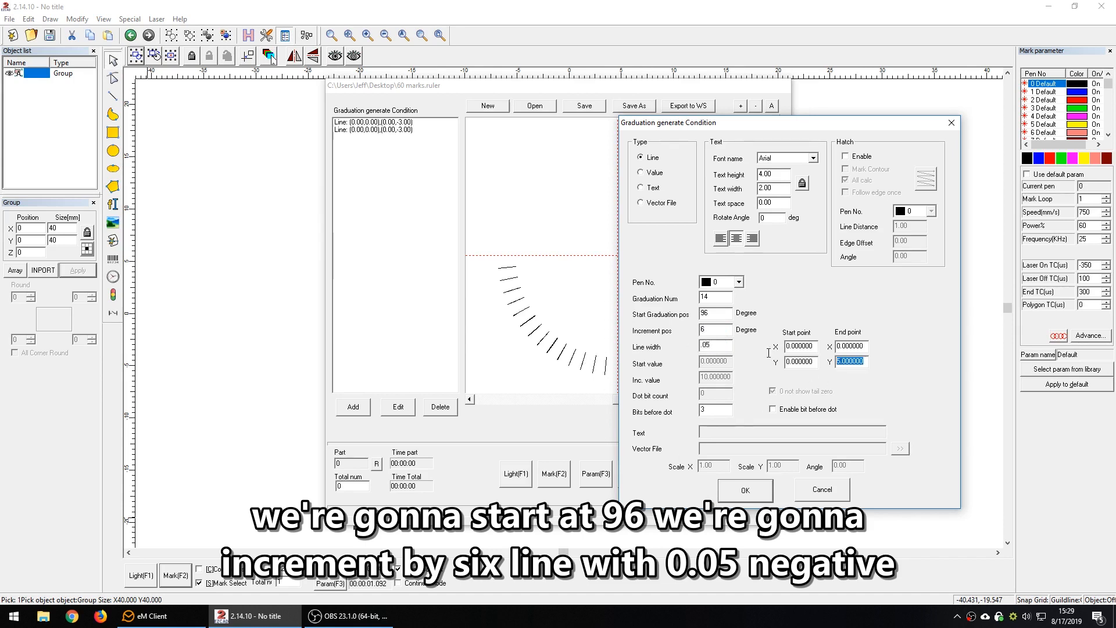
text(-3)
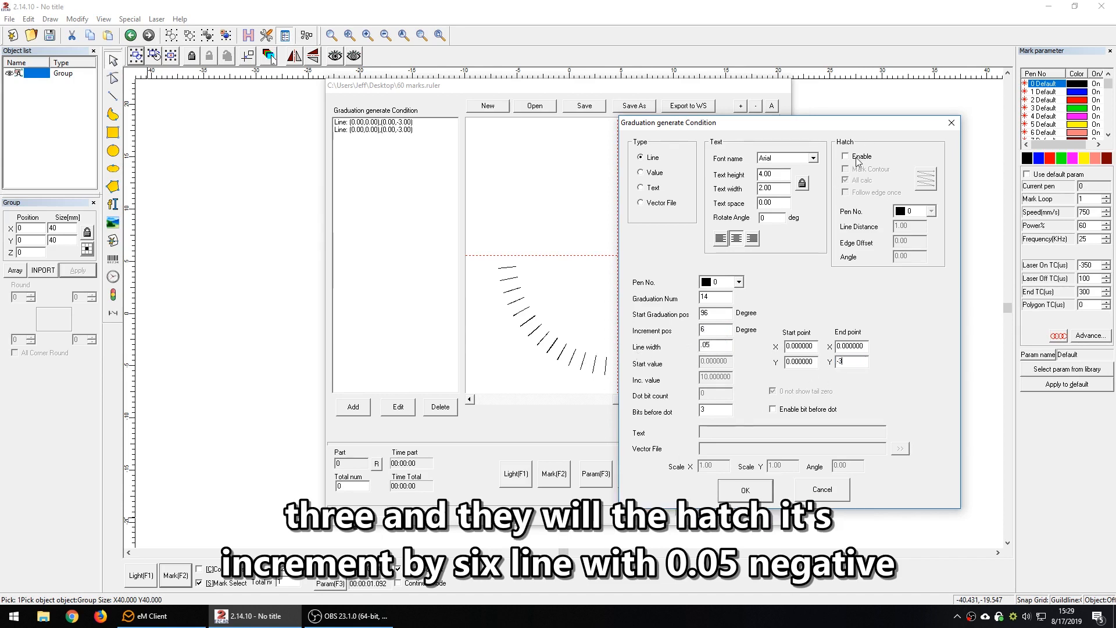
Hatch the third line condition with All calc off, the concentric-square pattern and line distance 0.01, and accept it
click(845, 157)
click(931, 185)
click(930, 185)
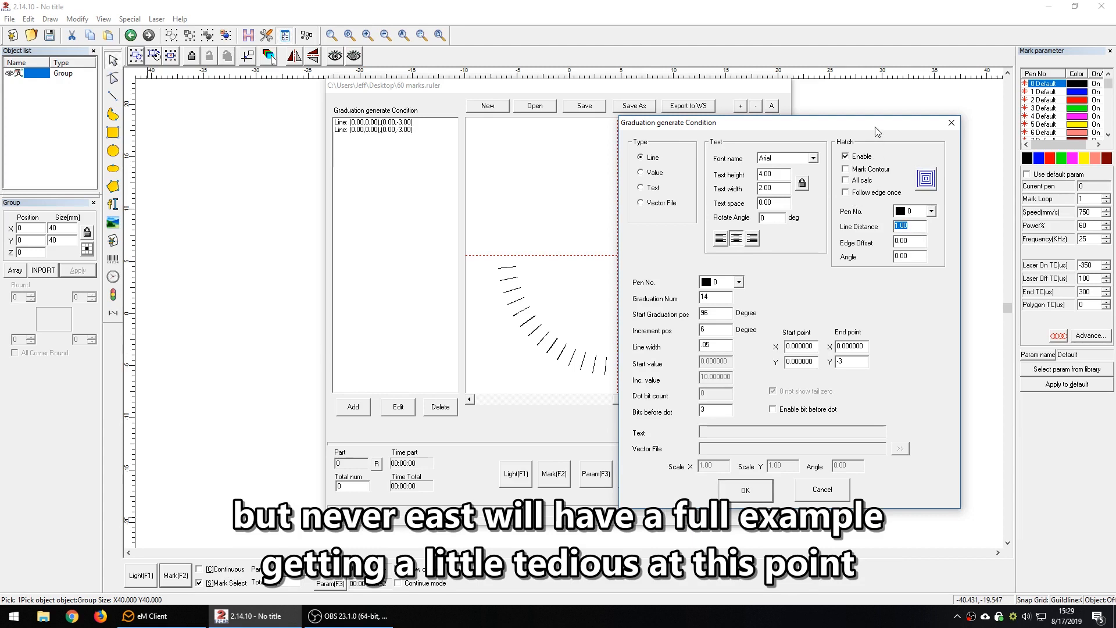
drag(875, 126, 801, 91)
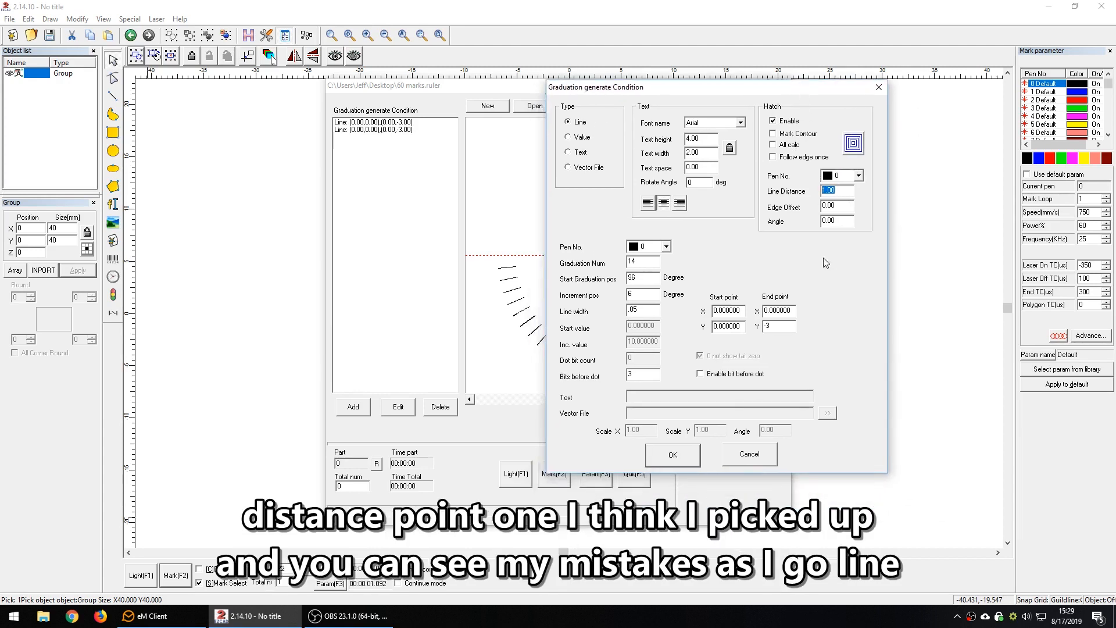
text(.01)
click(673, 453)
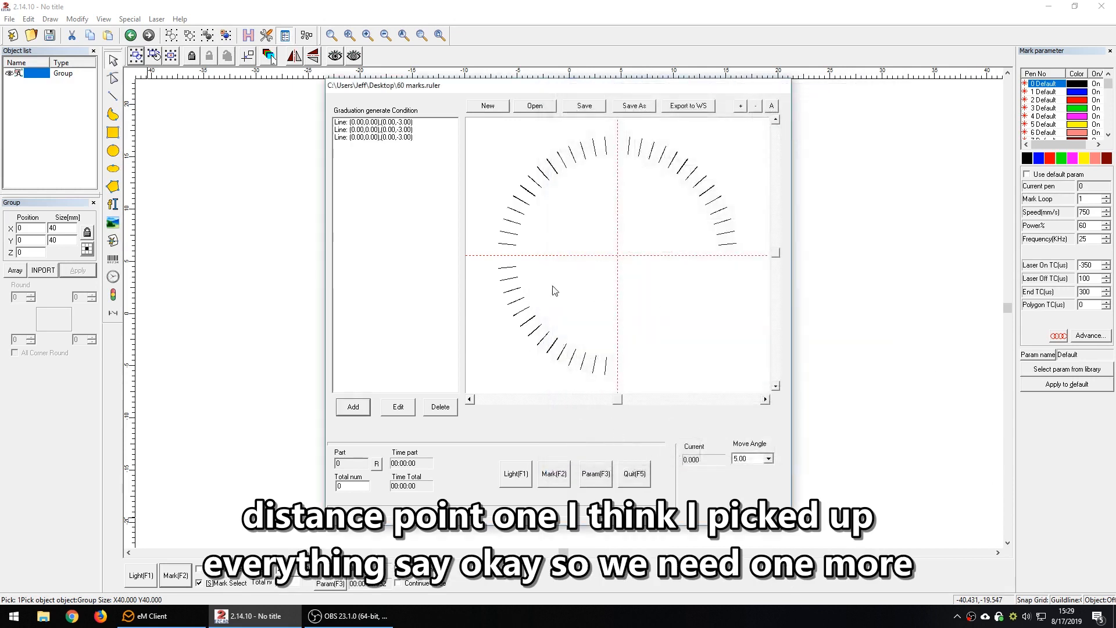
Add a fourth line condition with 14 graduations, start graduation position 276 degrees and increment 6 degrees
click(354, 407)
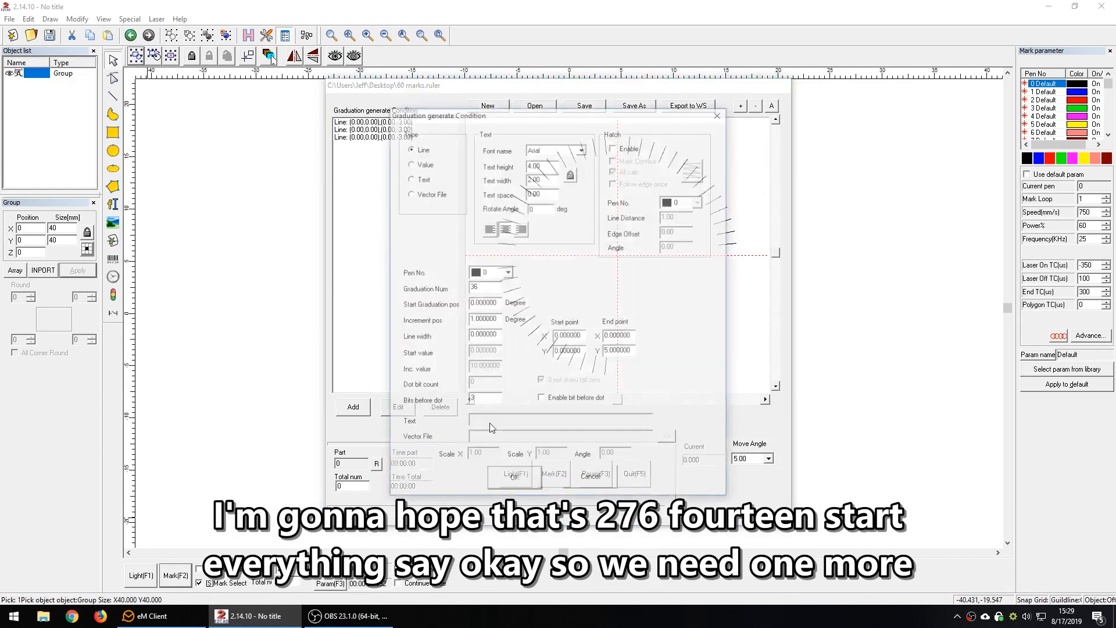
text(4)
key(Tab)
key(Tab)
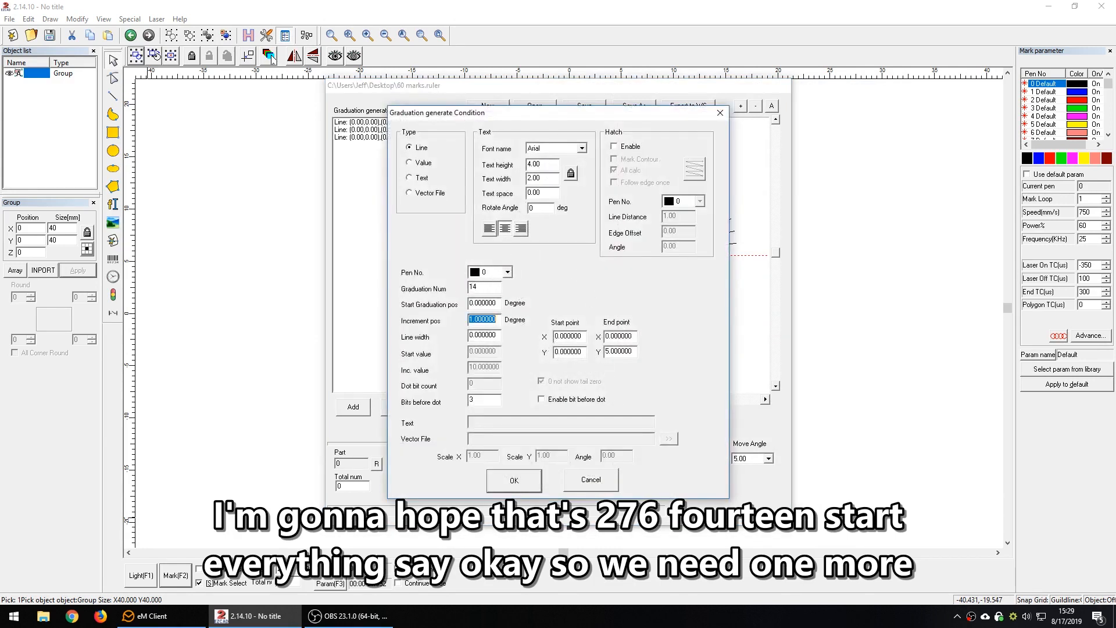
key(shift+Tab)
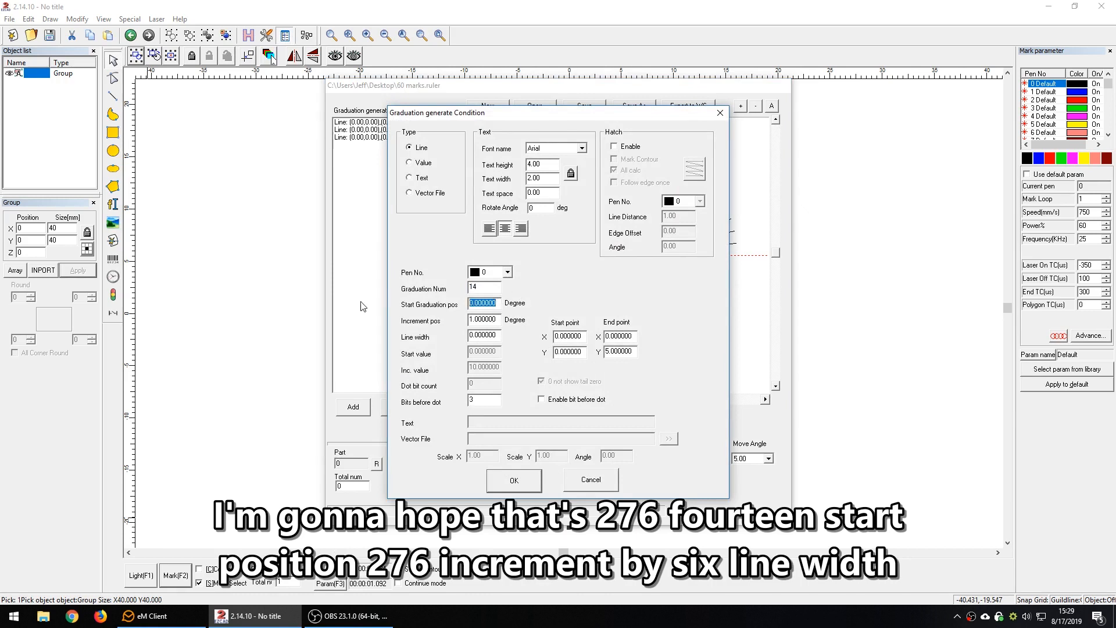
text(276)
key(Tab)
text(6)
key(Tab)
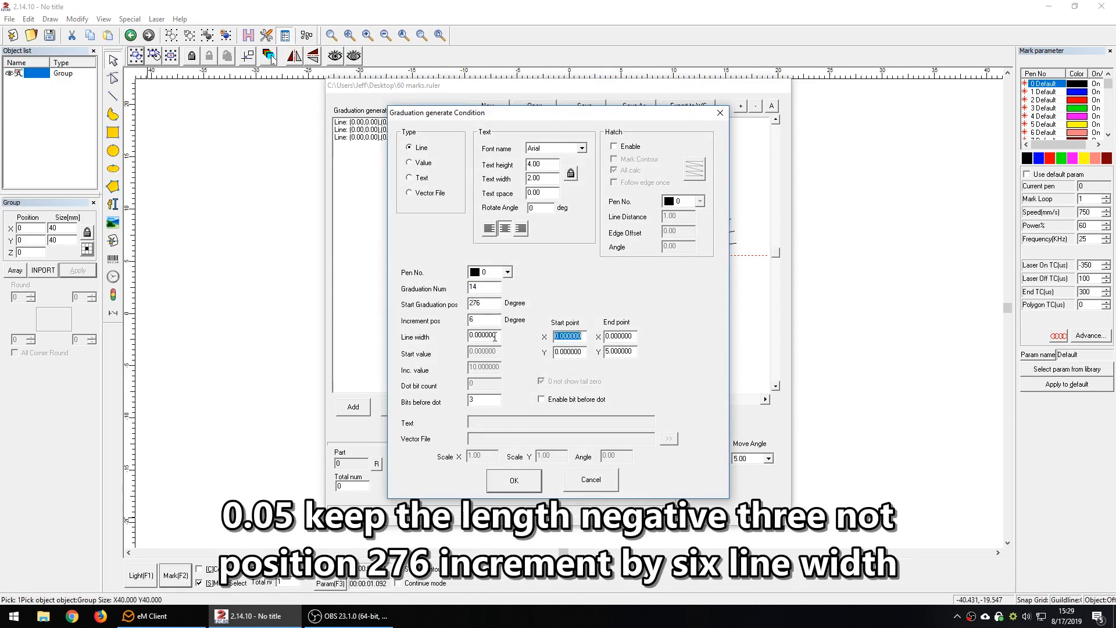
Set the fourth line condition's line width to 0.05 and its end point Y to -3
double_click(484, 332)
text(.0)
double_click(627, 352)
text(-.3)
key(BackSpace)
key(BackSpace)
key(BackSpace)
text(-3)
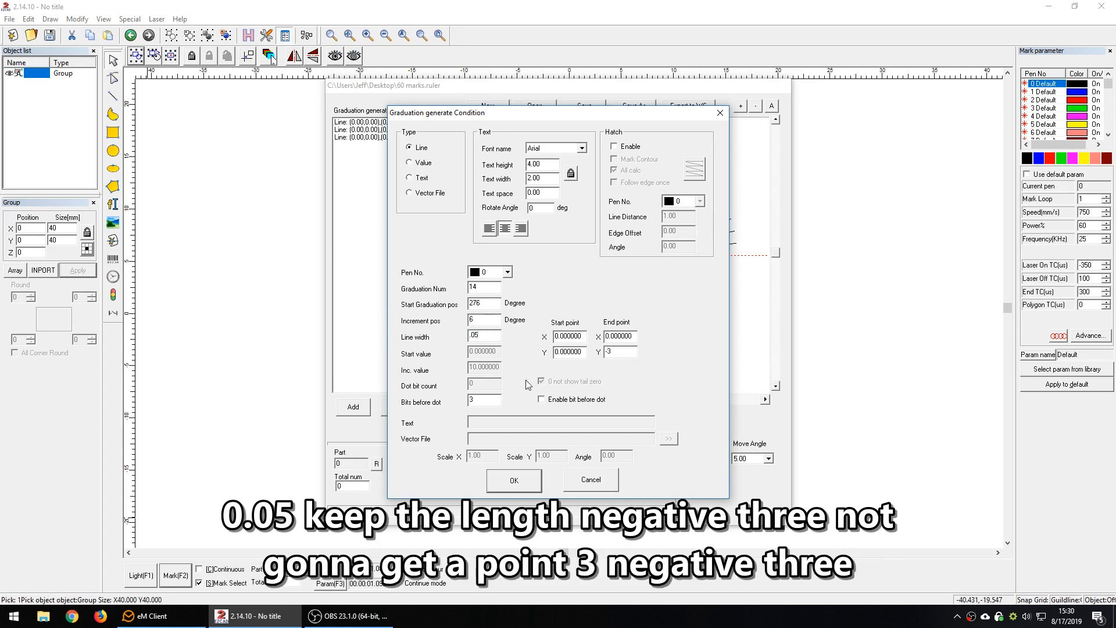
Hatch the fourth line condition with All calc off, the concentric-square pattern and line distance 0.01, and accept it
click(630, 146)
click(636, 171)
click(695, 168)
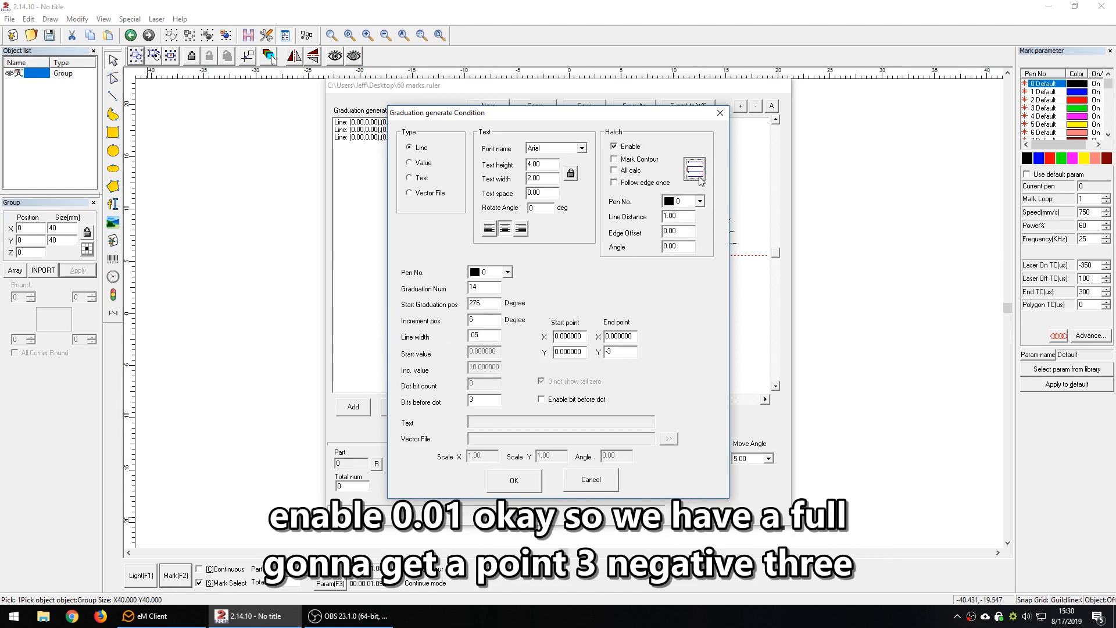
double_click(673, 216)
text(.01)
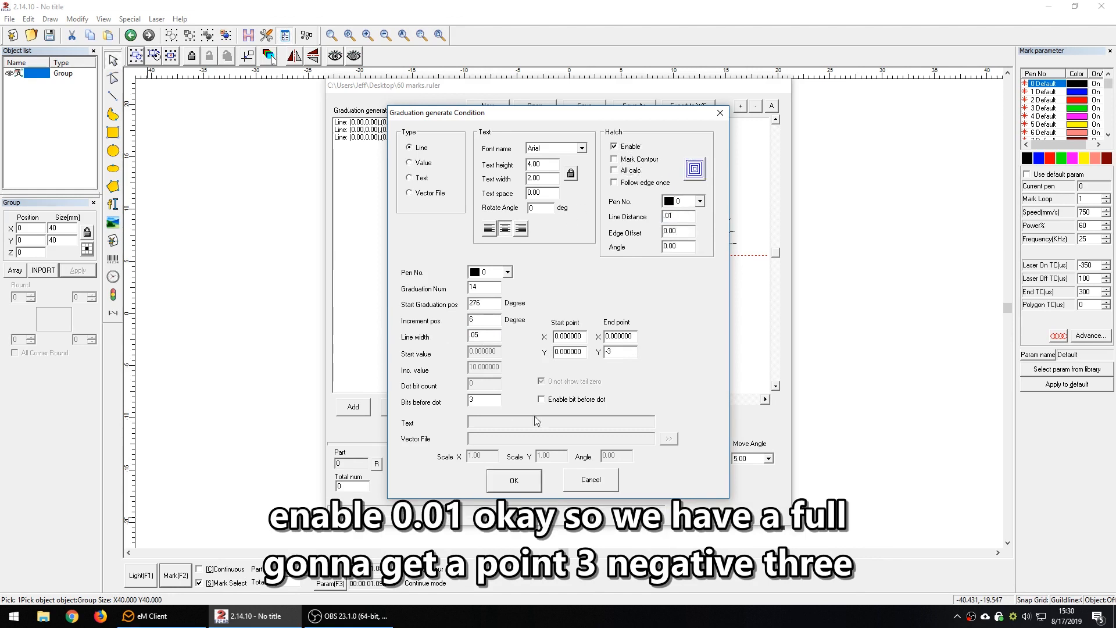
click(514, 481)
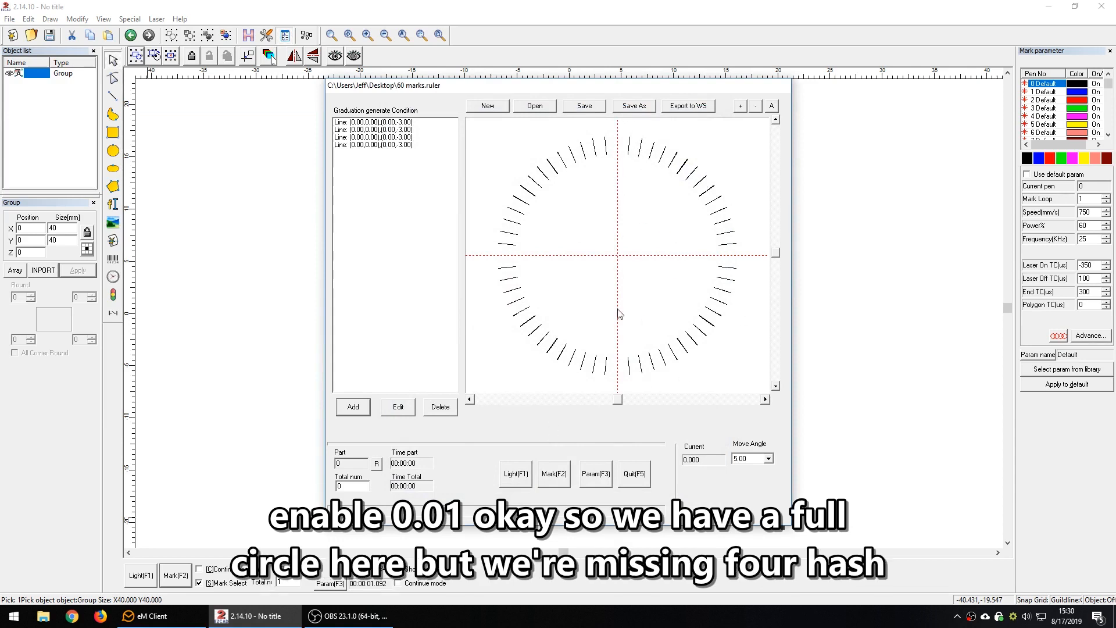
Add a fifth line condition with 4 graduations and an end point Y of -5
click(355, 408)
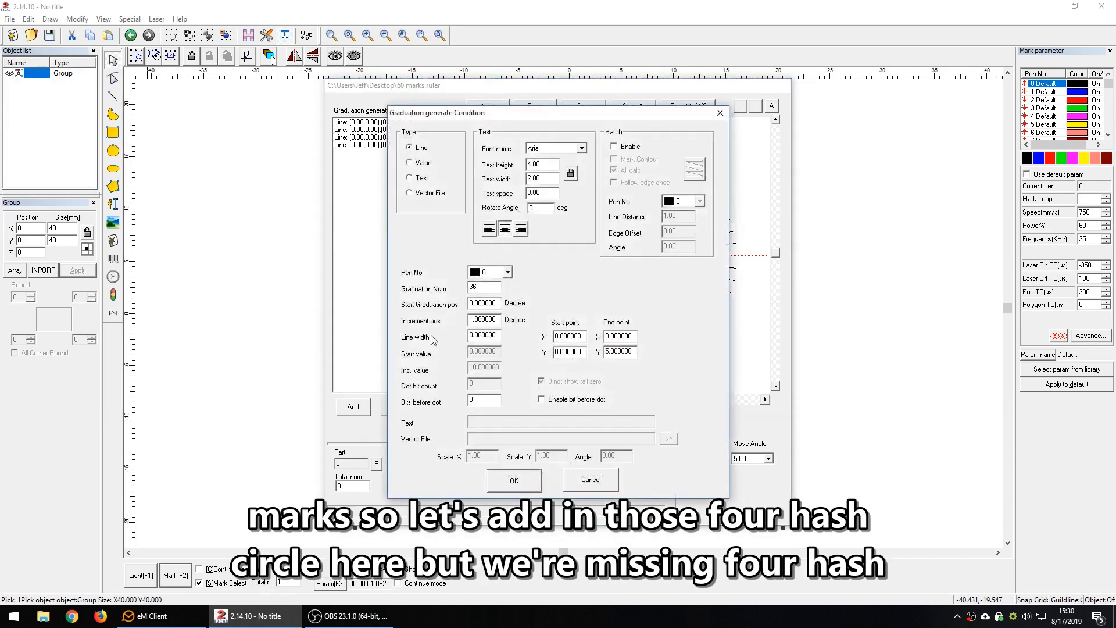
double_click(486, 291)
text(4)
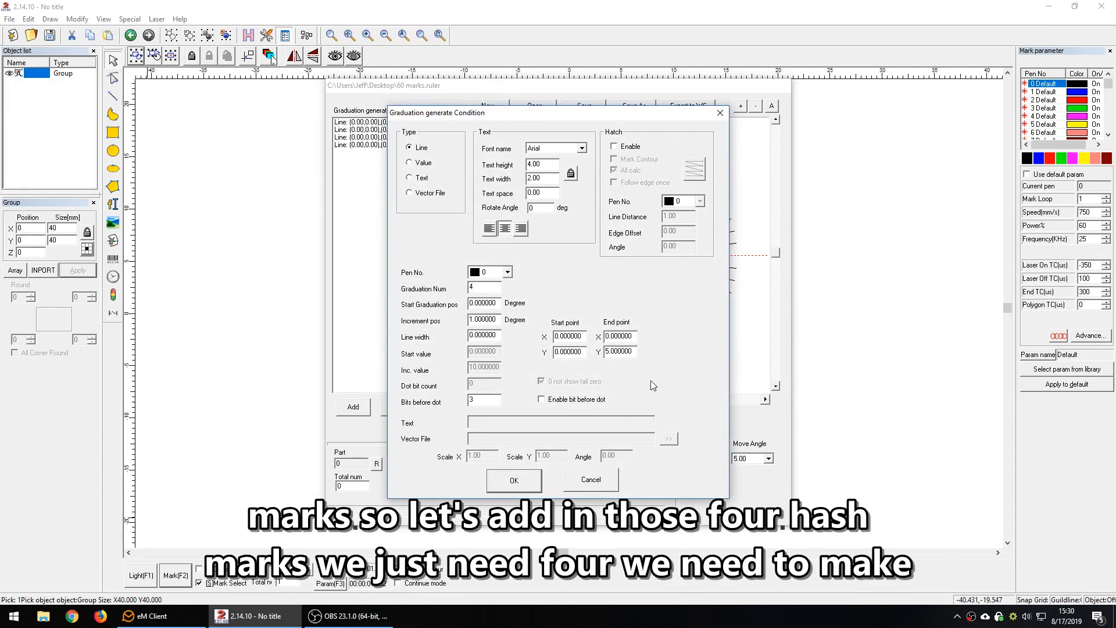
double_click(626, 351)
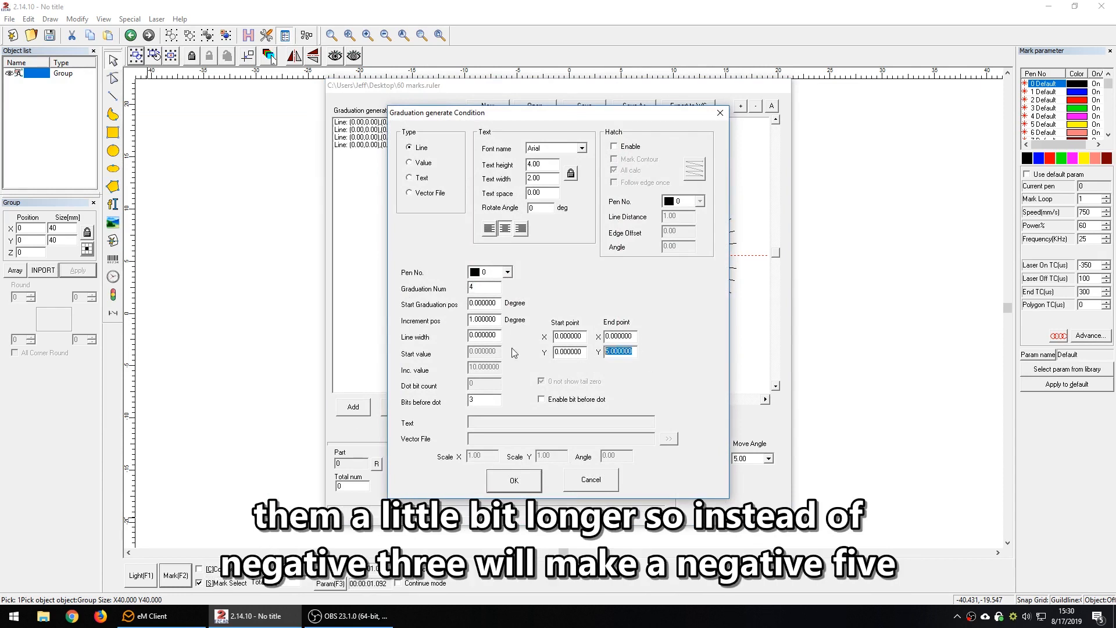
text(-5)
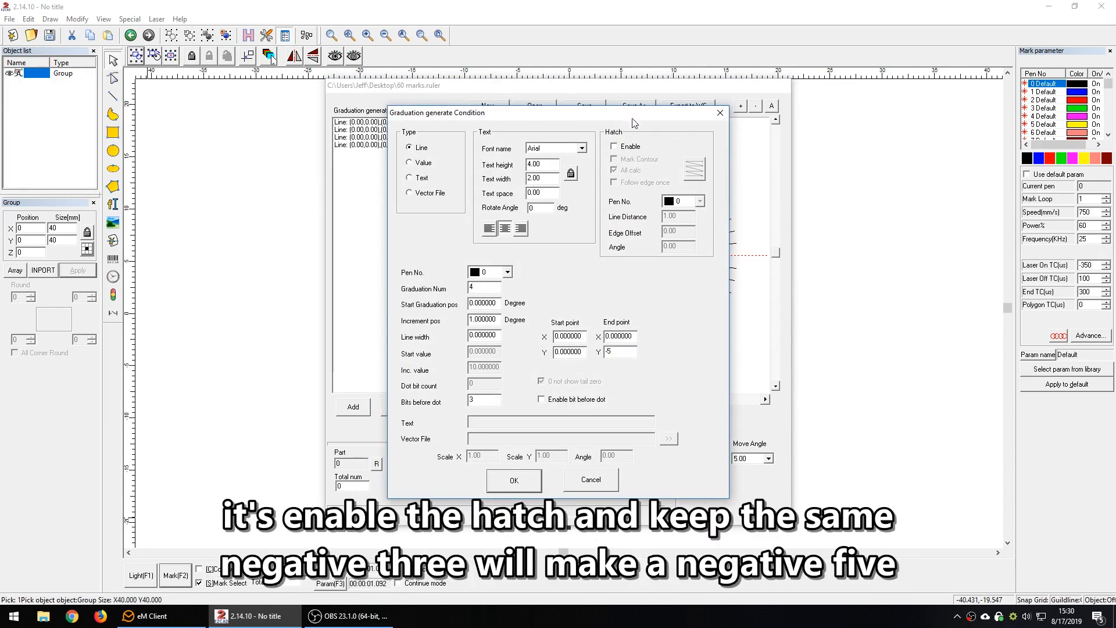
Enable hatching for the fifth line condition with All calc off, the concentric-square pattern and a line distance of 0.01
click(629, 147)
click(689, 175)
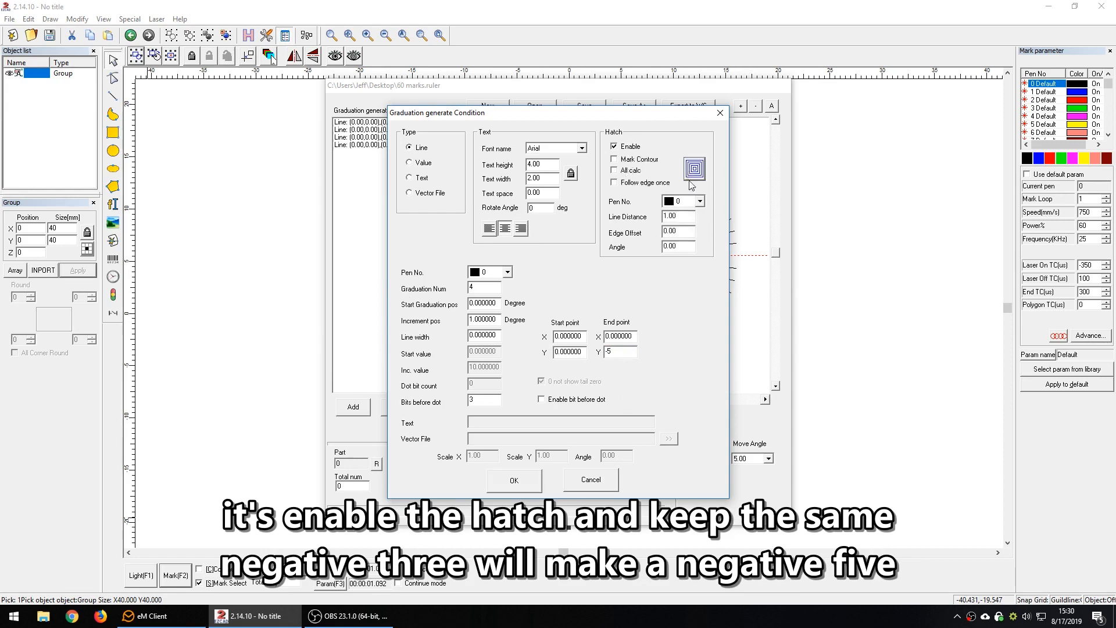
double_click(674, 215)
text(.01)
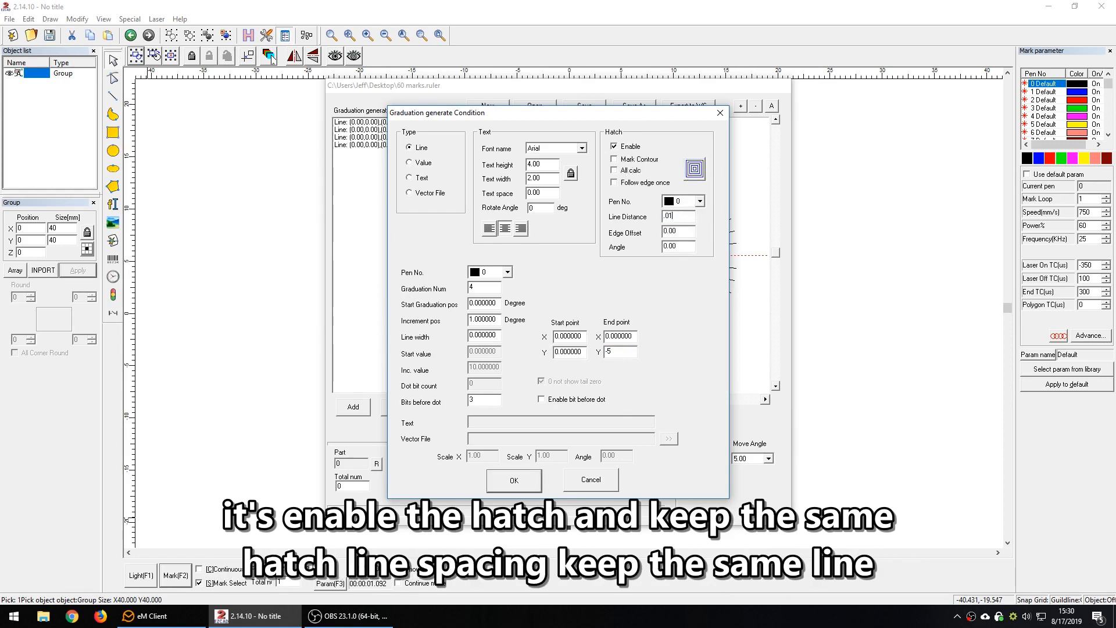
Set the fifth line condition's line width to 0.07 and its increment position to 90 degrees, and accept it
double_click(471, 335)
key(BackSpace)
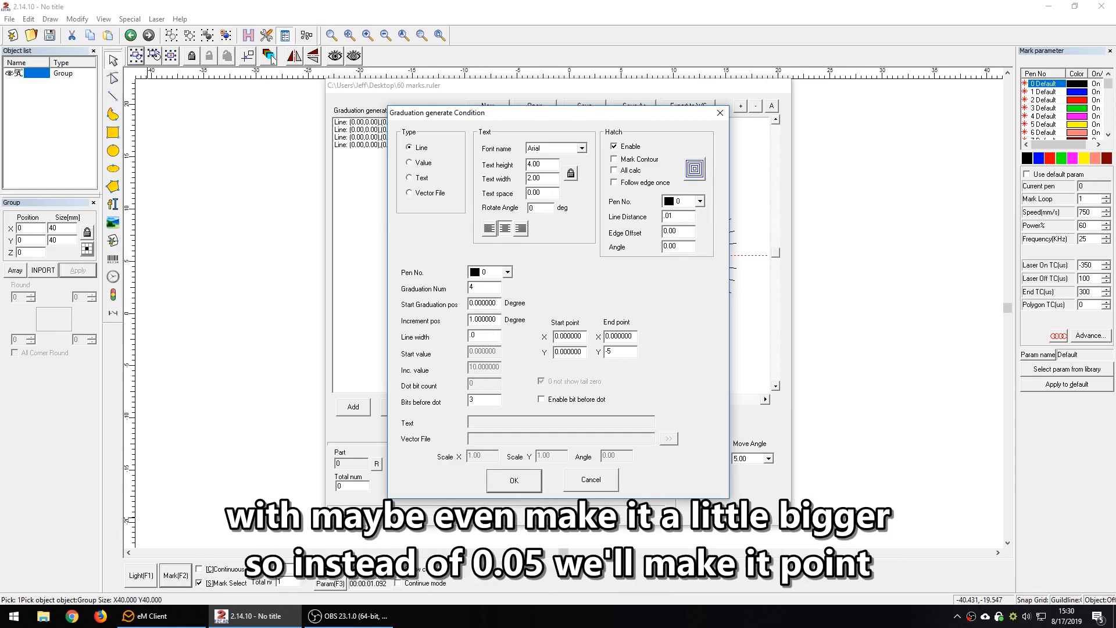
text(.07)
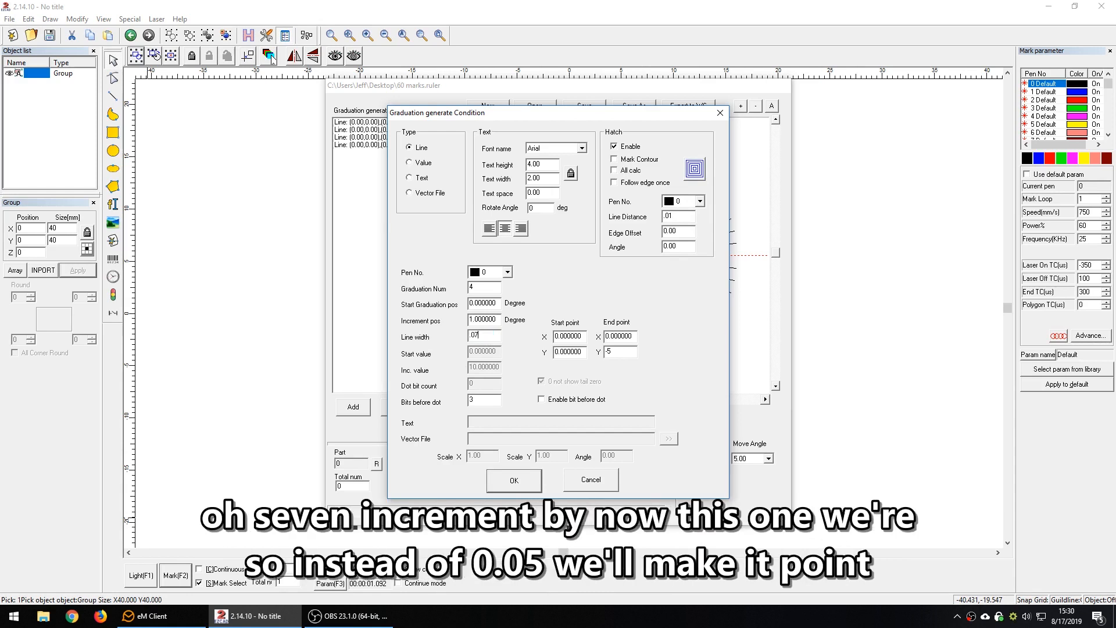
drag(491, 320, 375, 322)
text(90)
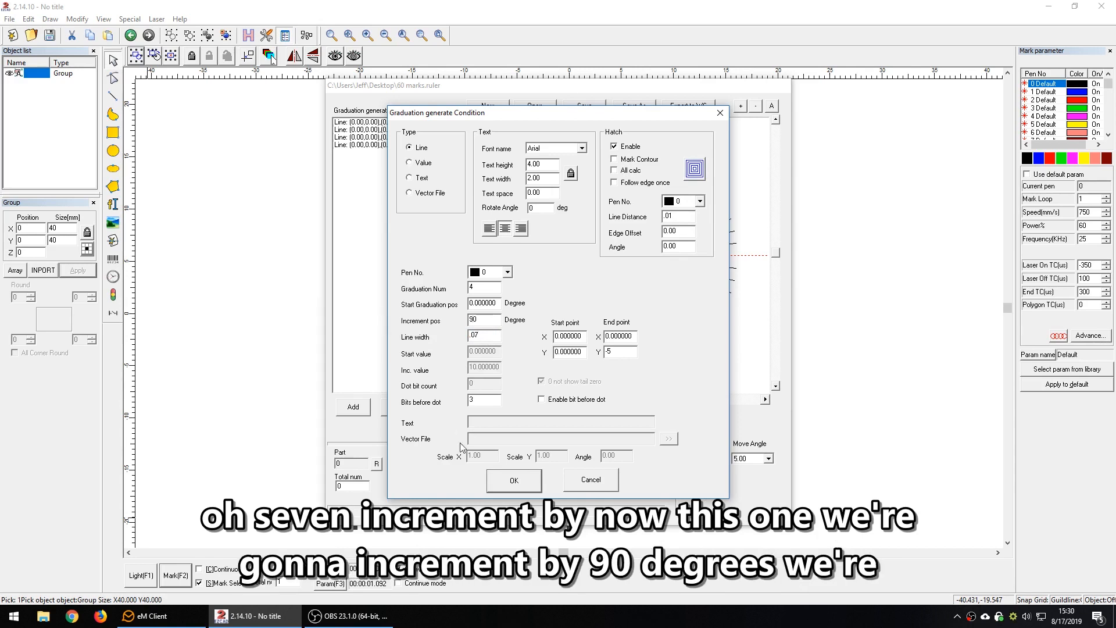
click(515, 484)
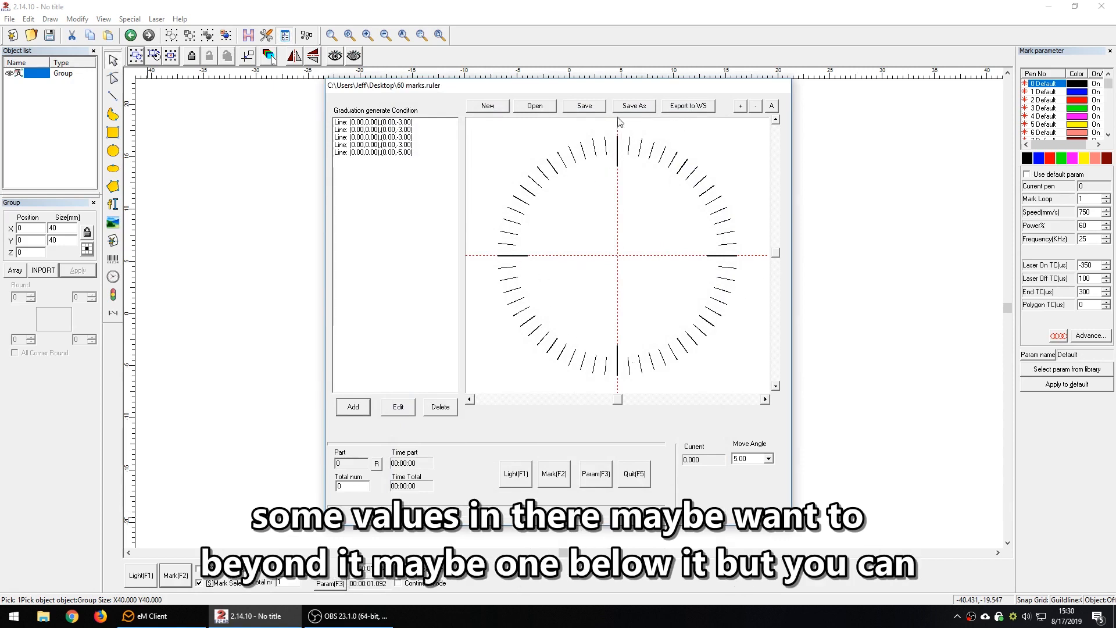
Add a sixth graduation condition of type Value with text height 2 and text width 1
click(355, 407)
drag(499, 116, 752, 119)
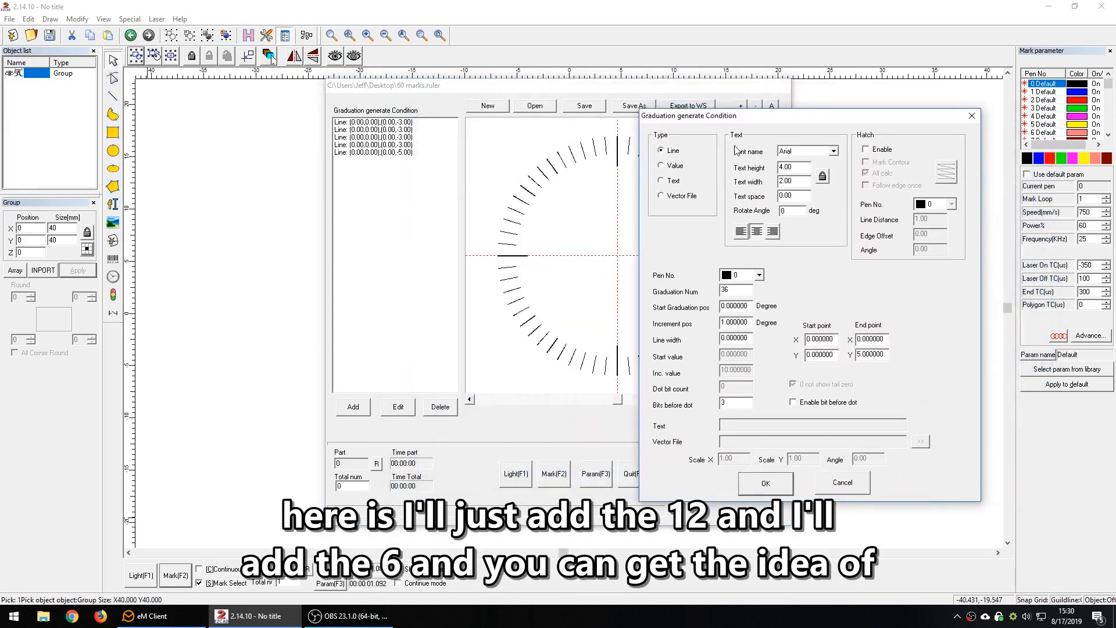
click(674, 182)
click(675, 165)
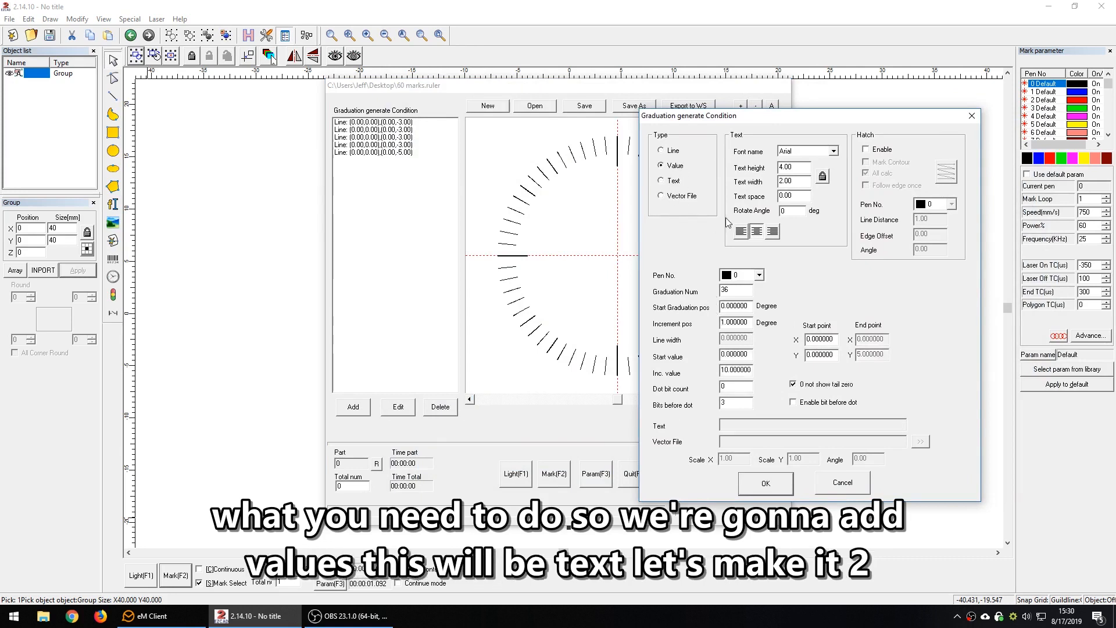
drag(799, 167, 721, 161)
text(2)
key(Tab)
text(1)
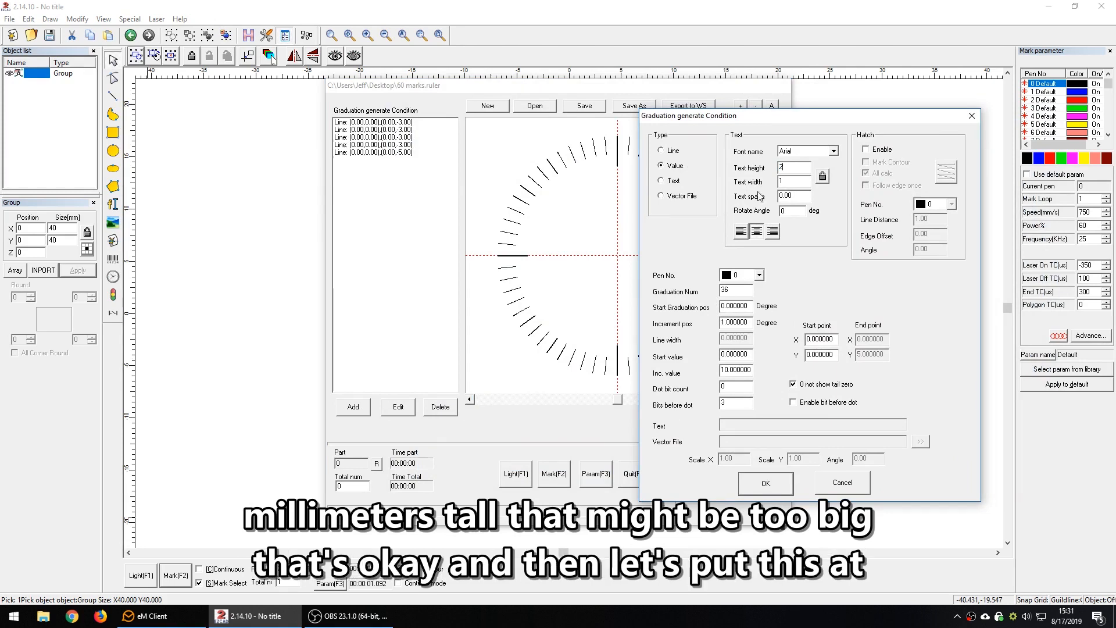
Give the value condition 2 graduations, a start graduation position of 270 degrees and an increment position of 180 degrees
double_click(743, 293)
text(2)
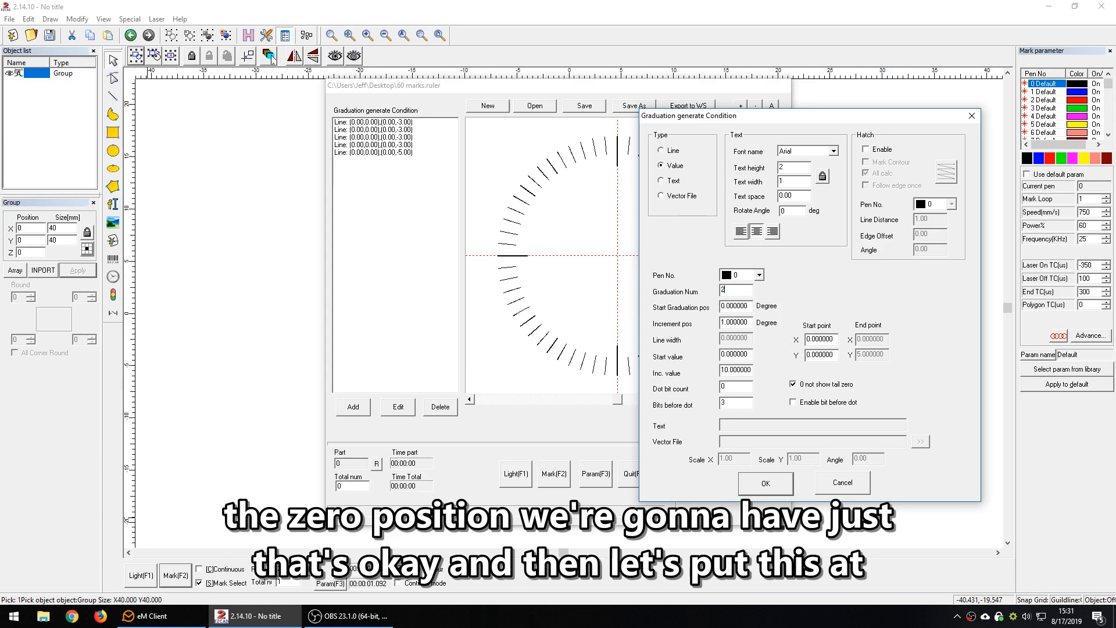
double_click(751, 308)
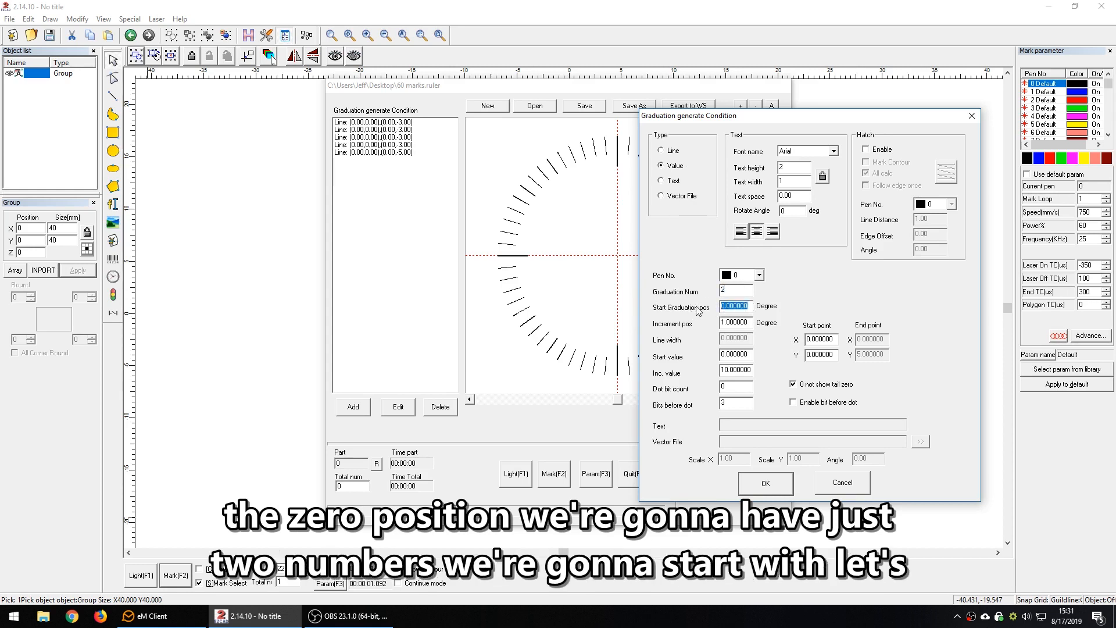
text(0)
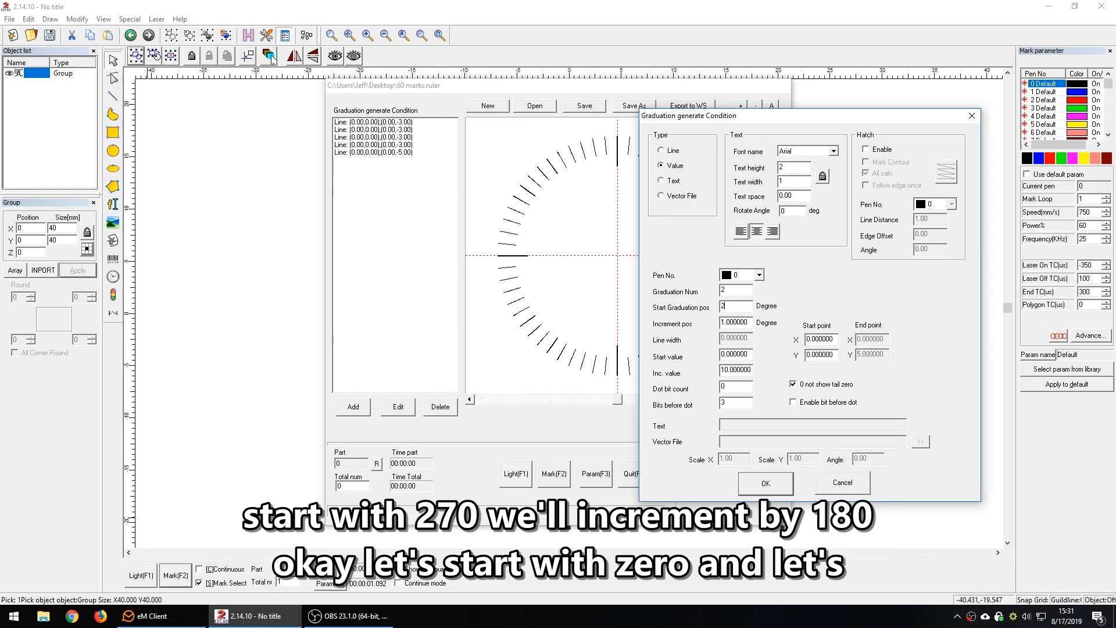
double_click(735, 322)
text(180)
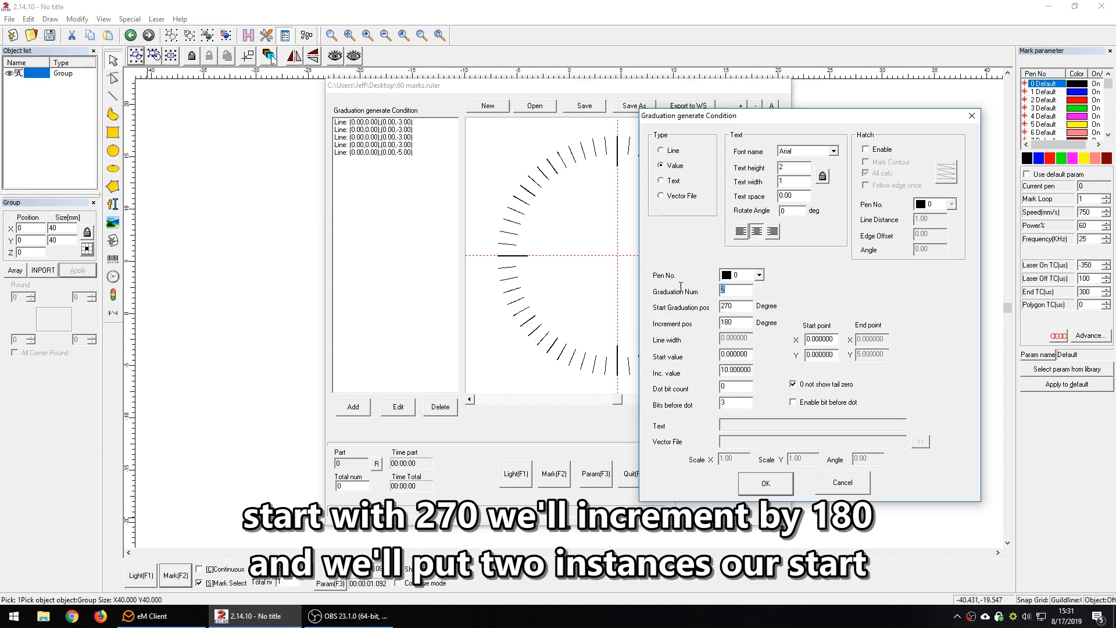
Set the value condition's start value to 30 and its increment value to 30
double_click(736, 355)
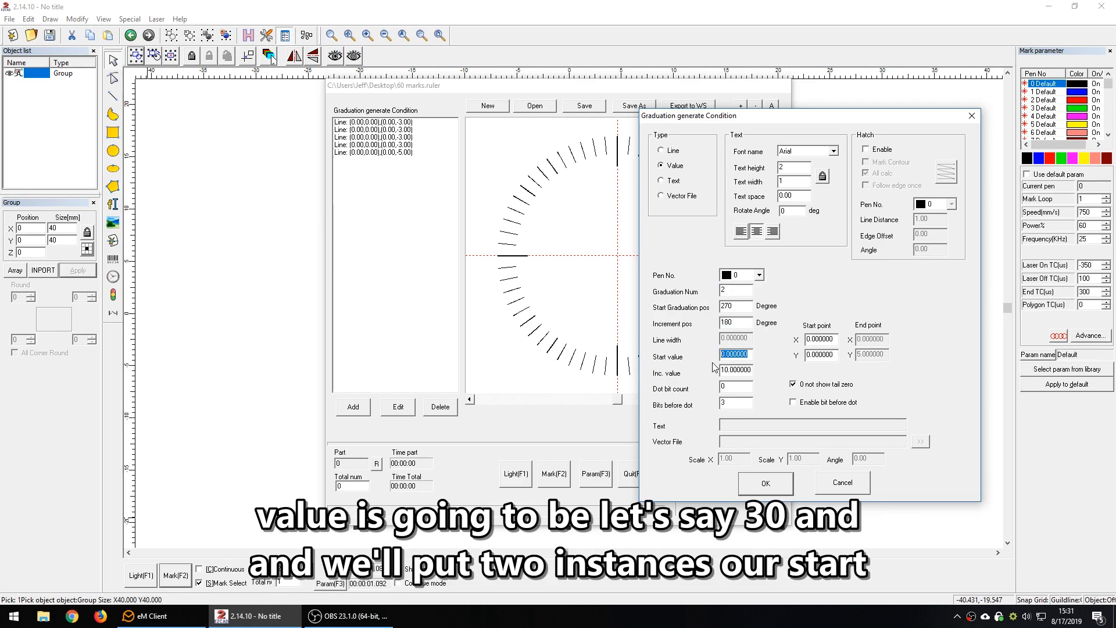
text(30)
drag(754, 371, 663, 375)
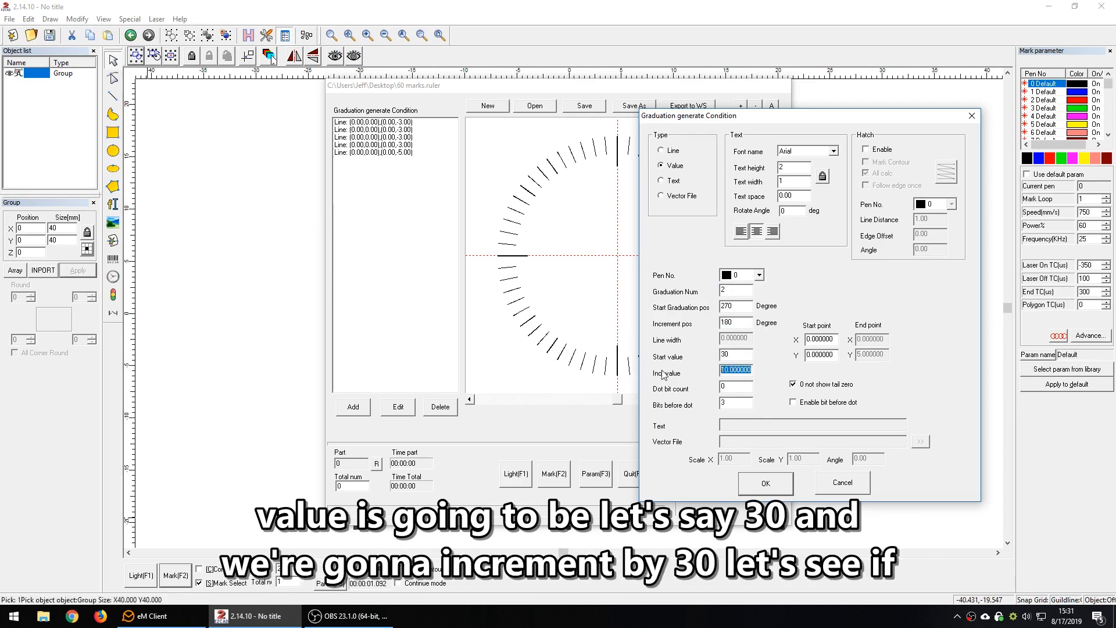
text(30)
Hatch the value text with All calc off, the bidirectional pattern and line distance 0.025, and accept the condition
click(880, 152)
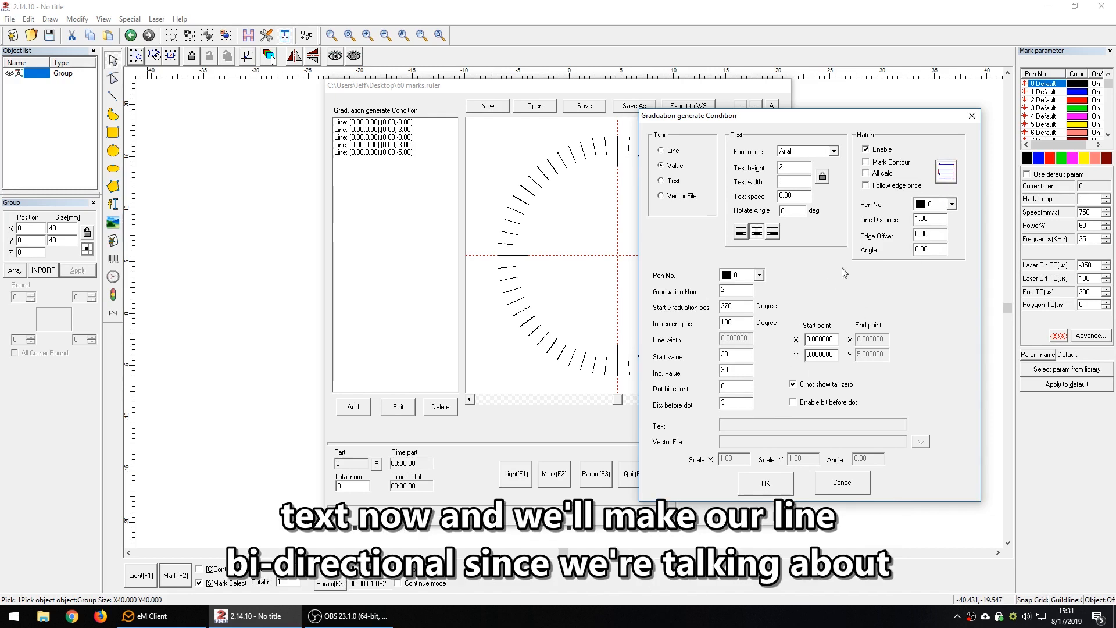
drag(933, 219, 801, 211)
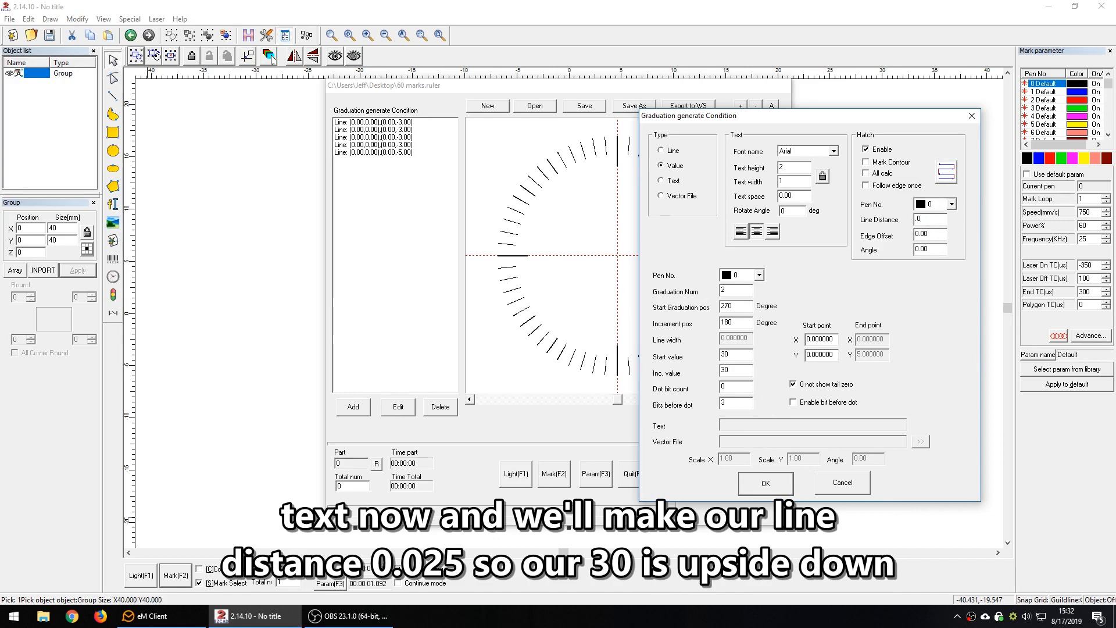
click(767, 481)
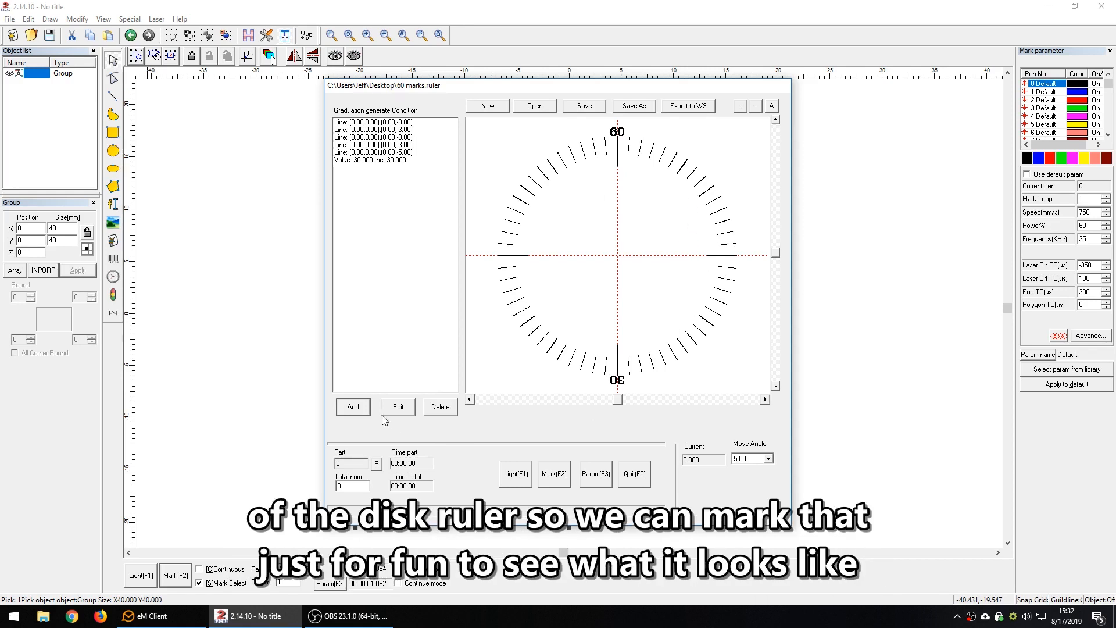
Export the finished disk ruler to the workspace and start the red-light preview of it
click(687, 105)
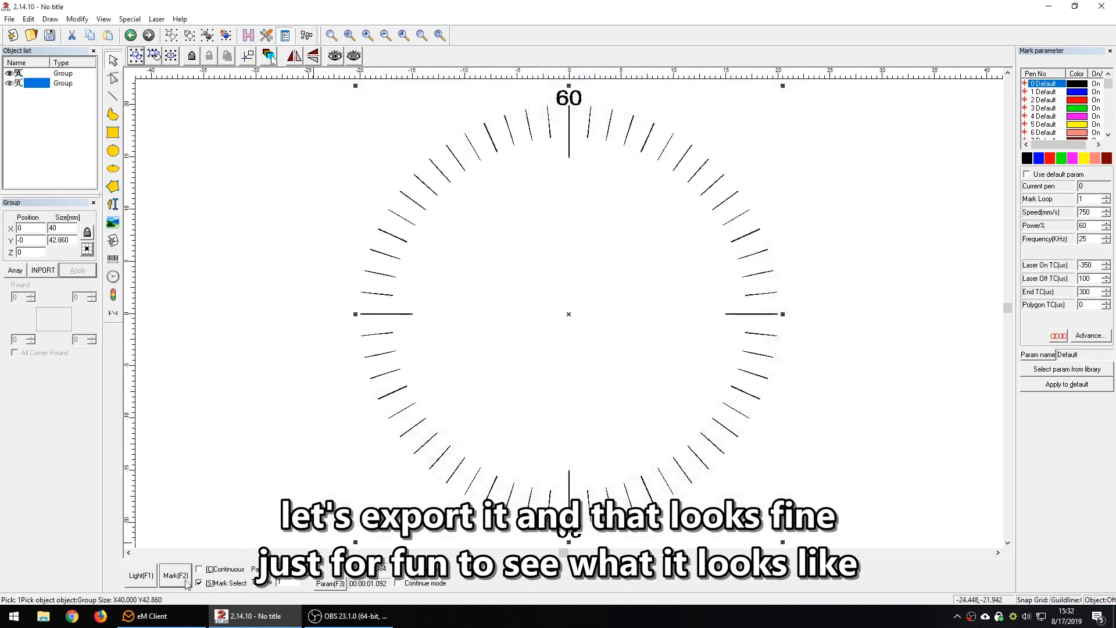
click(140, 576)
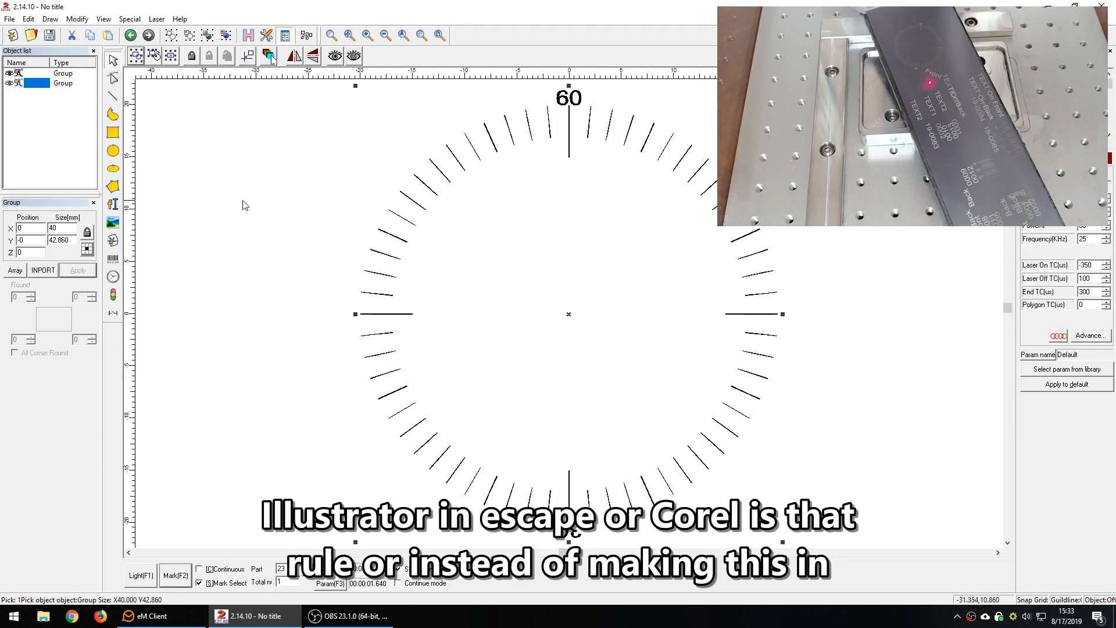
Check which file types are available for saving the workspace drawing under a new name, and leave without saving
click(10, 19)
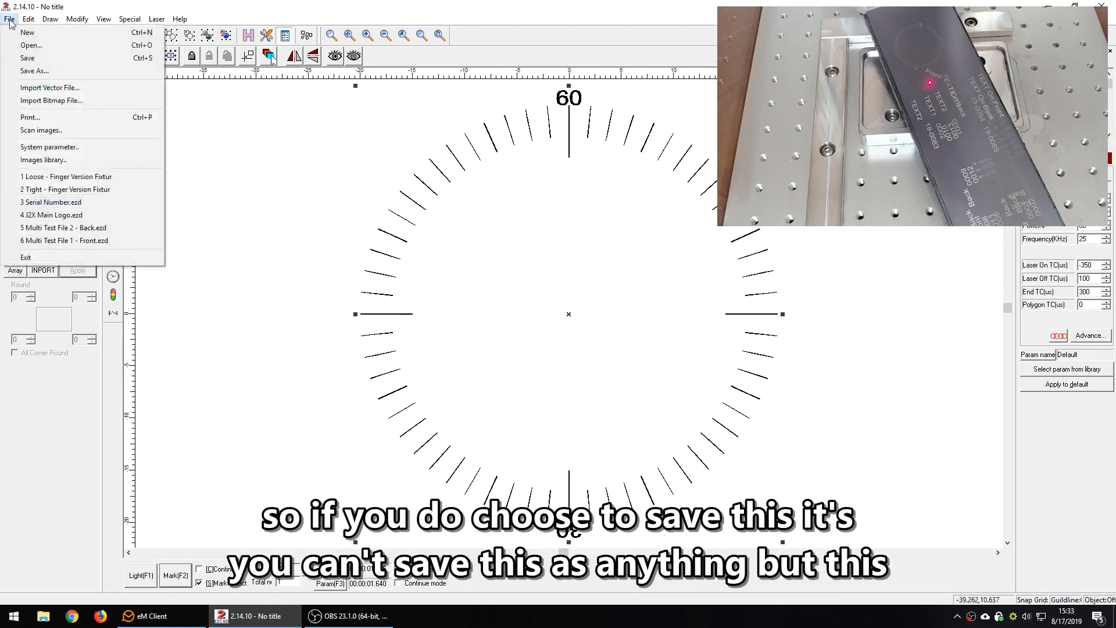
click(25, 72)
click(612, 370)
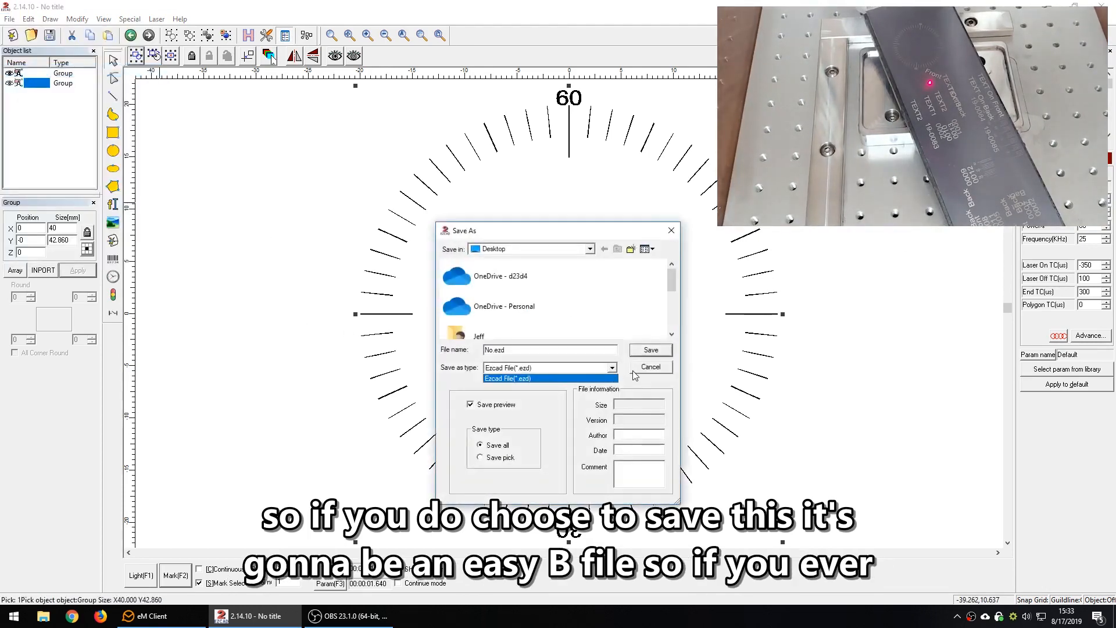
click(641, 368)
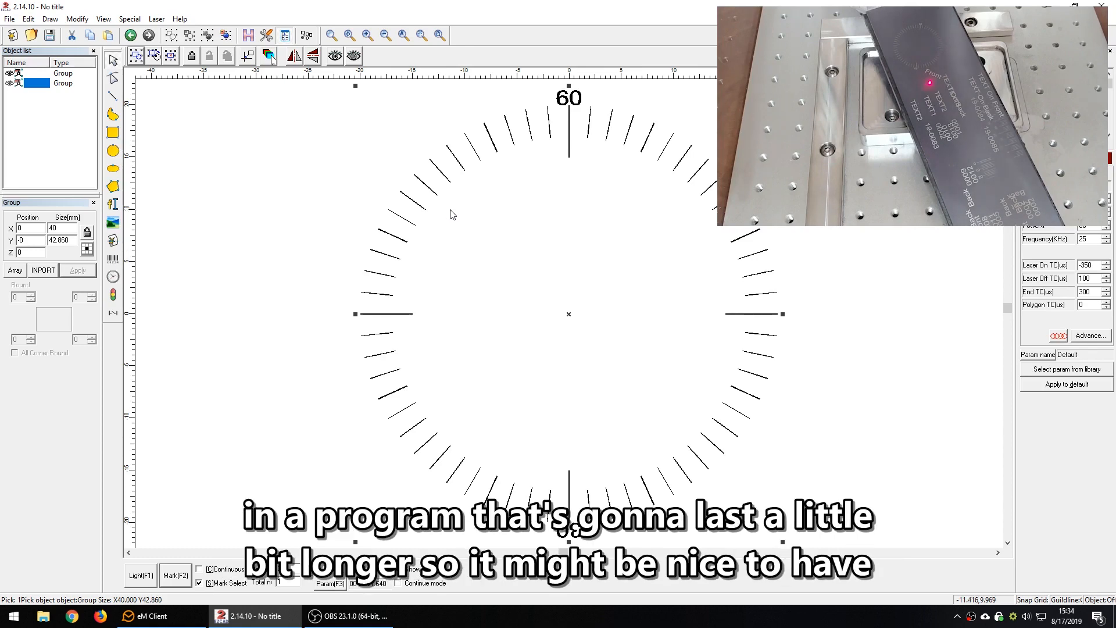
Open the list of file commands for the workspace drawing
click(9, 19)
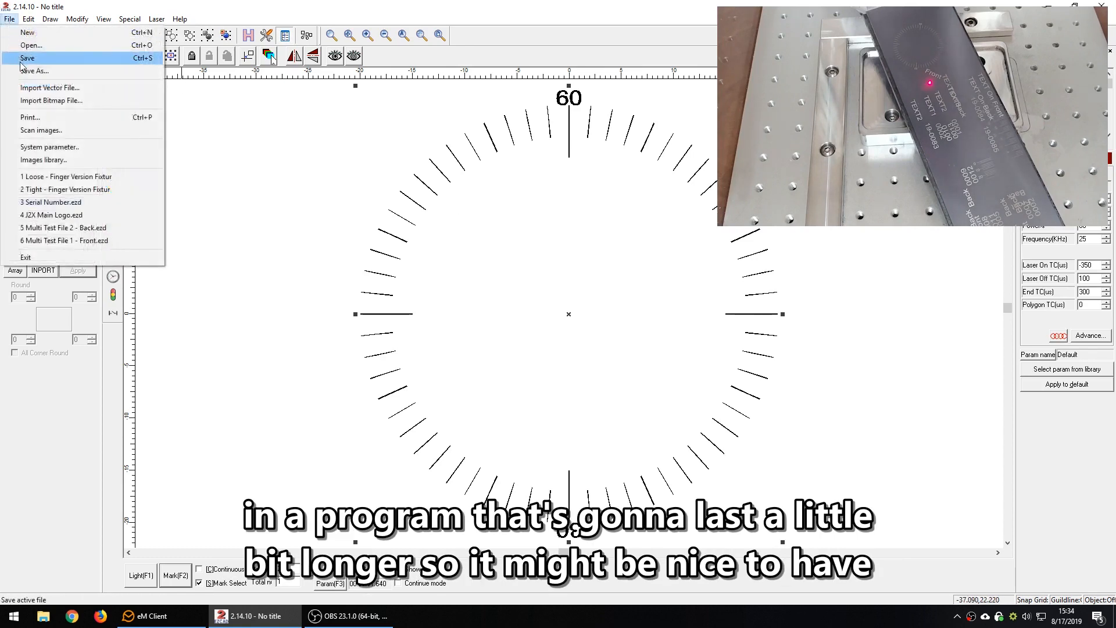